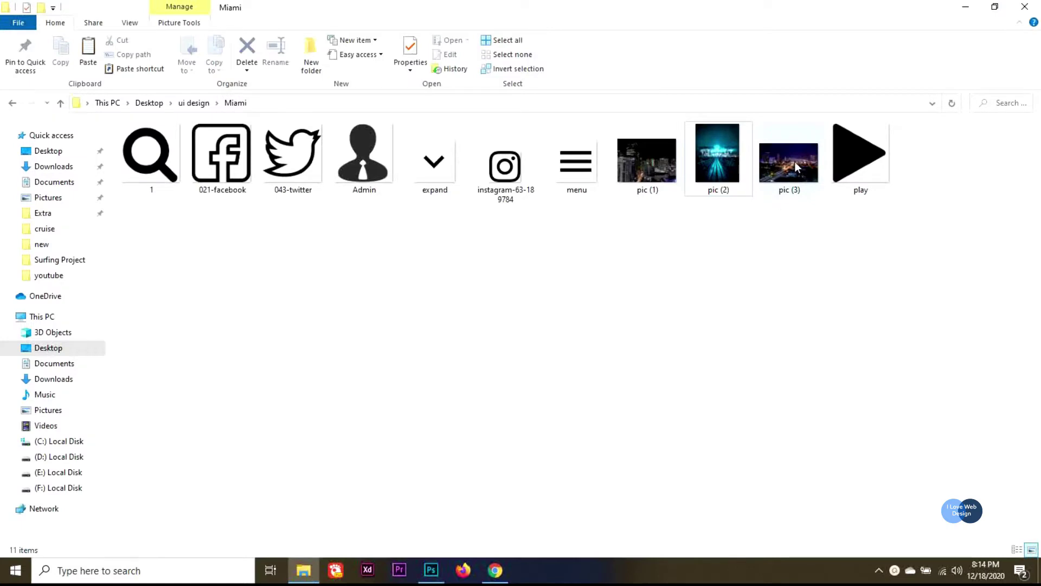
# - Place the pic (3) image from the Miami folder into the Photoshop document and scale it to 23.89% so it covers the canvas
pyautogui.moveTo(796, 166); pyautogui.dragTo(474, 429)
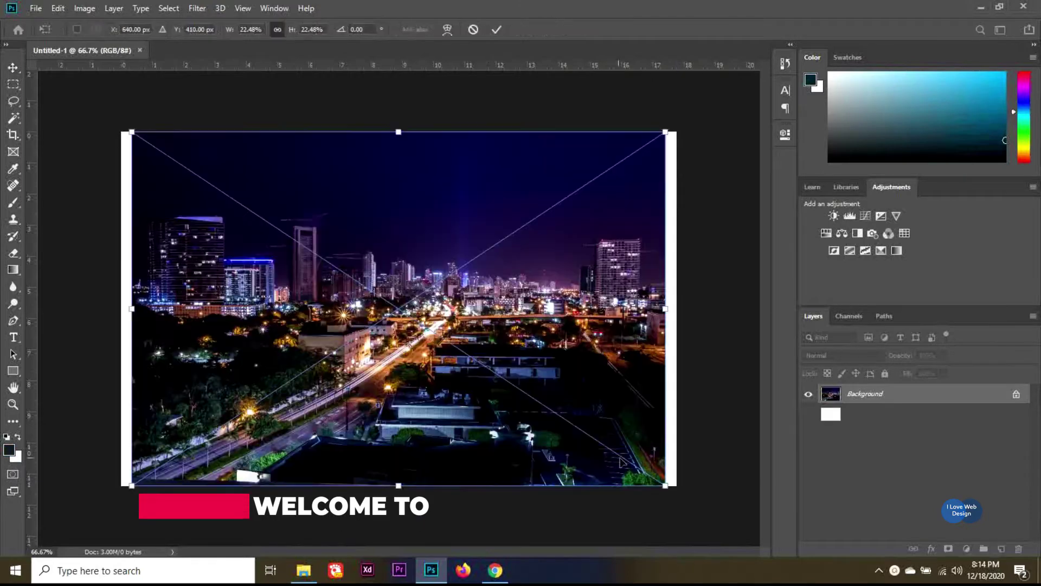
pyautogui.moveTo(664, 485); pyautogui.dragTo(682, 496)
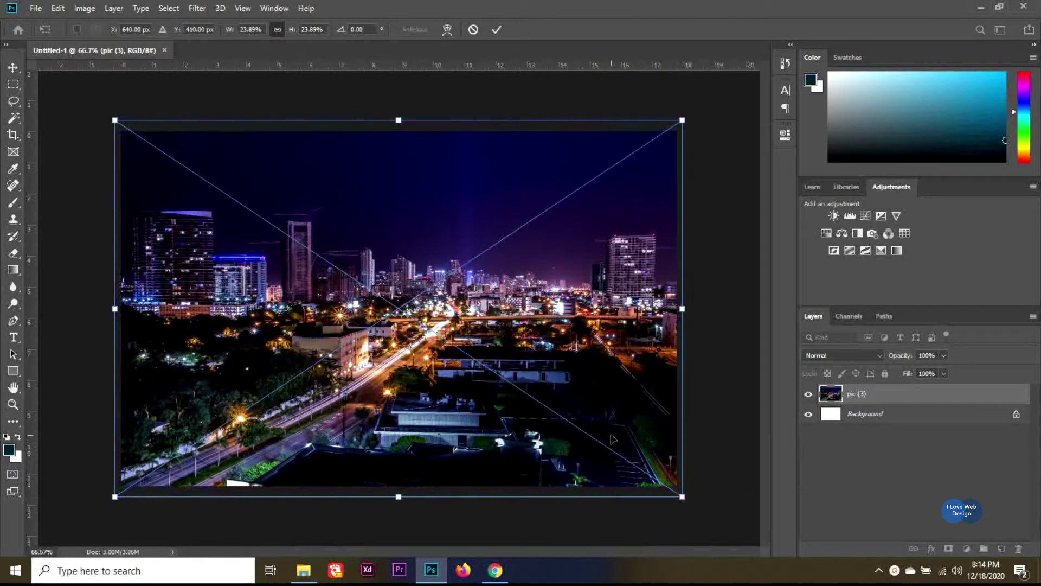
pyautogui.press('Return')
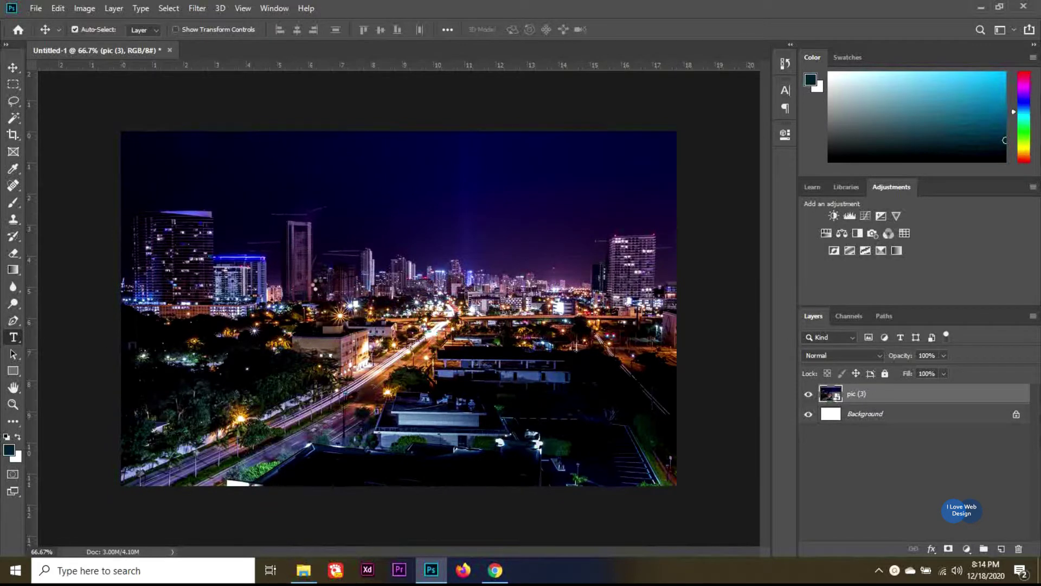
# - Add the text "travel" in the night sky area of the image
pyautogui.click(339, 234)
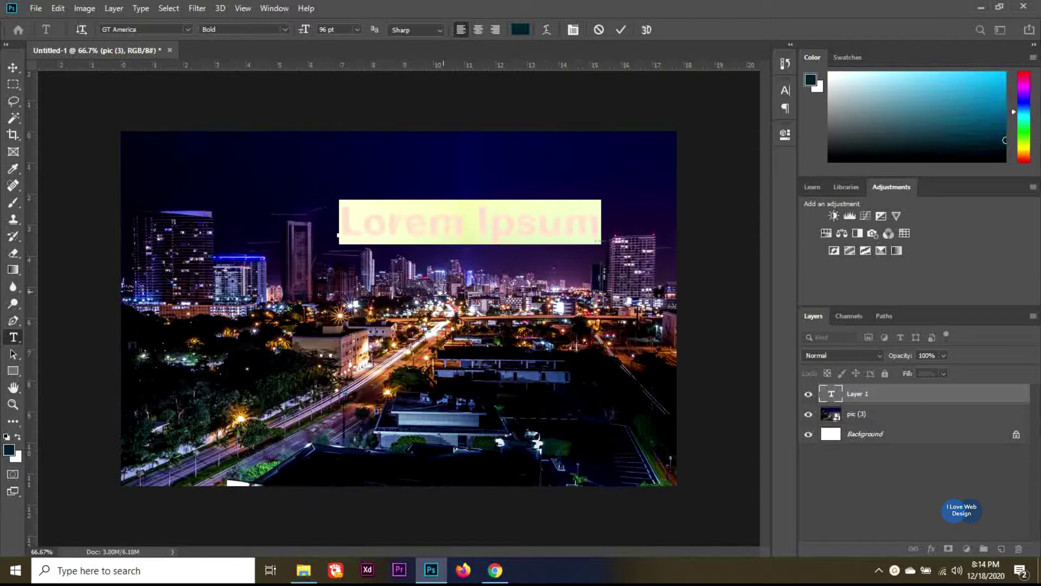
pyautogui.write('Gr')
pyautogui.write('av')
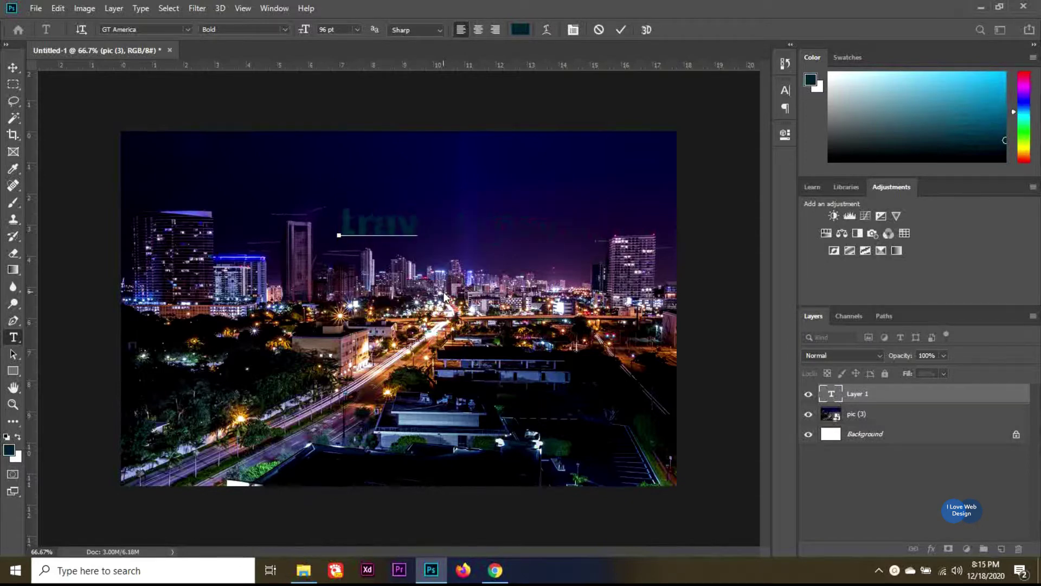
pyautogui.press('BackSpace')
pyautogui.write('vel')
# - Set the font of the "travel" text to Proxima Nova Bold
pyautogui.hotkey('ctrl', 'a')
pyautogui.click(167, 28)
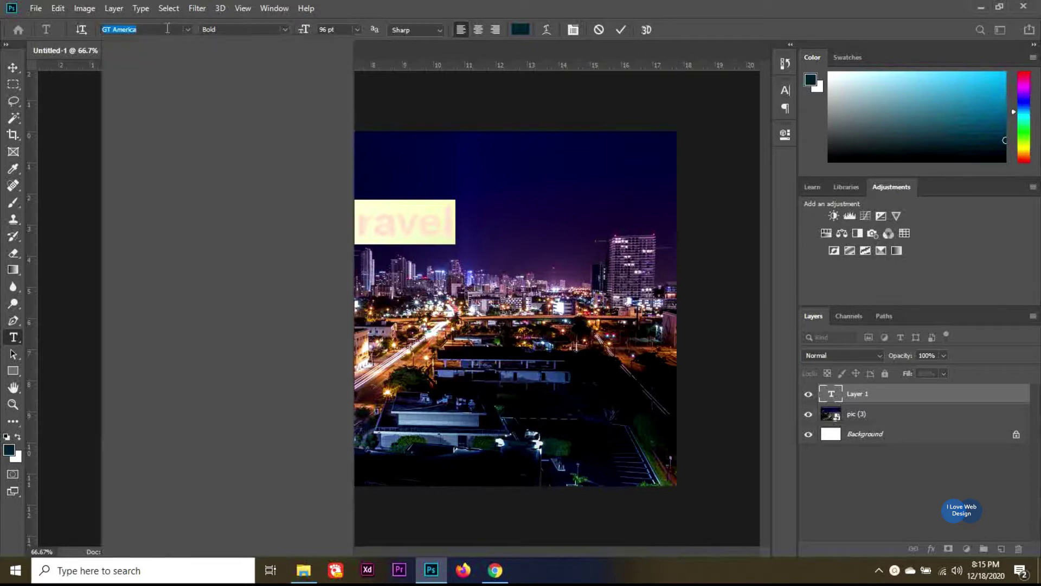
pyautogui.write('pro')
pyautogui.press('Down')
pyautogui.press('Down')
pyautogui.press('Down')
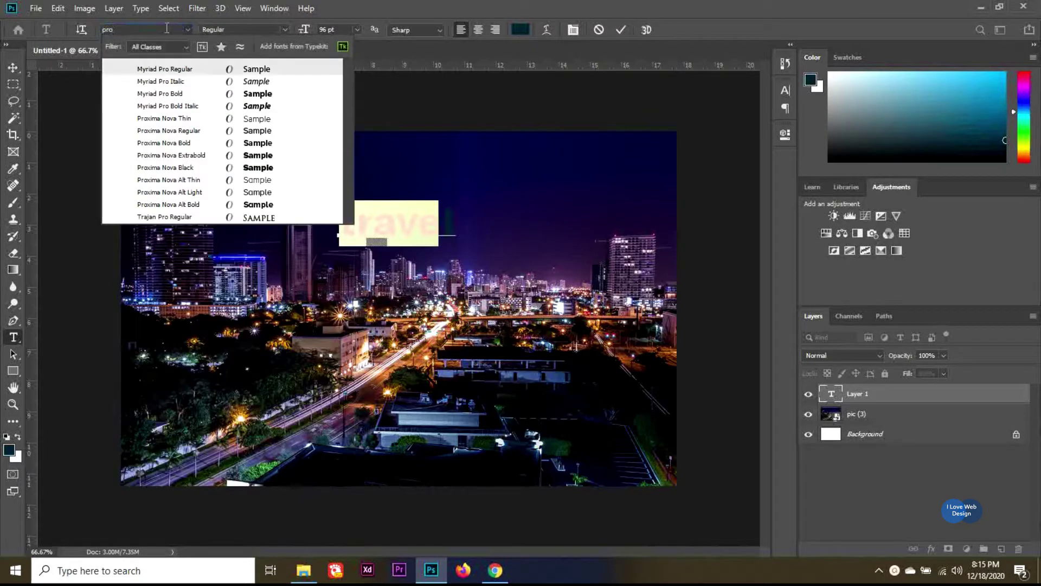
pyautogui.press('Down')
pyautogui.press('Down')
pyautogui.press('Down')
pyautogui.press('Return')
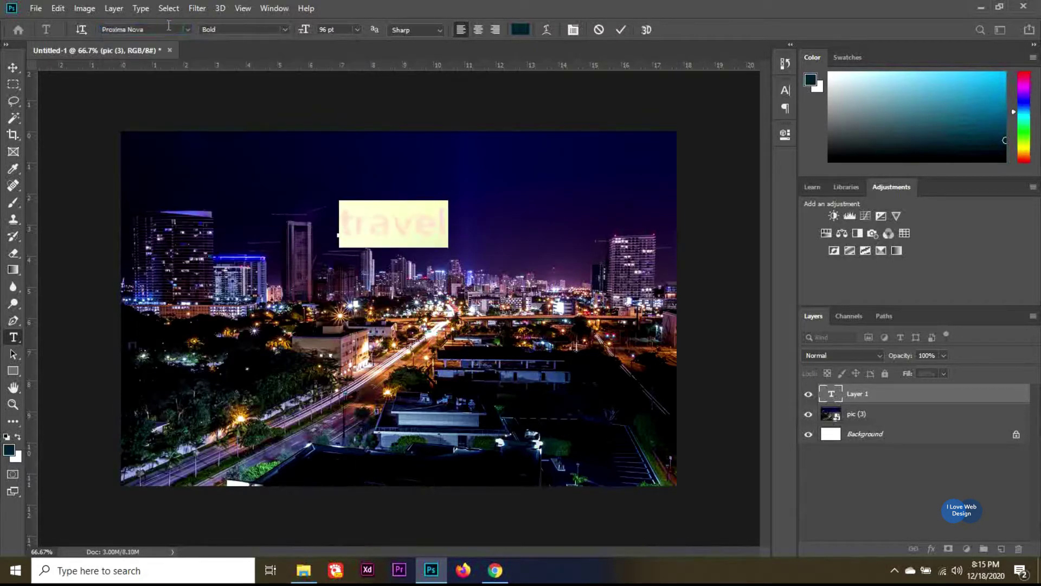
# - Change the colour of the "travel" text to white
pyautogui.click(520, 33)
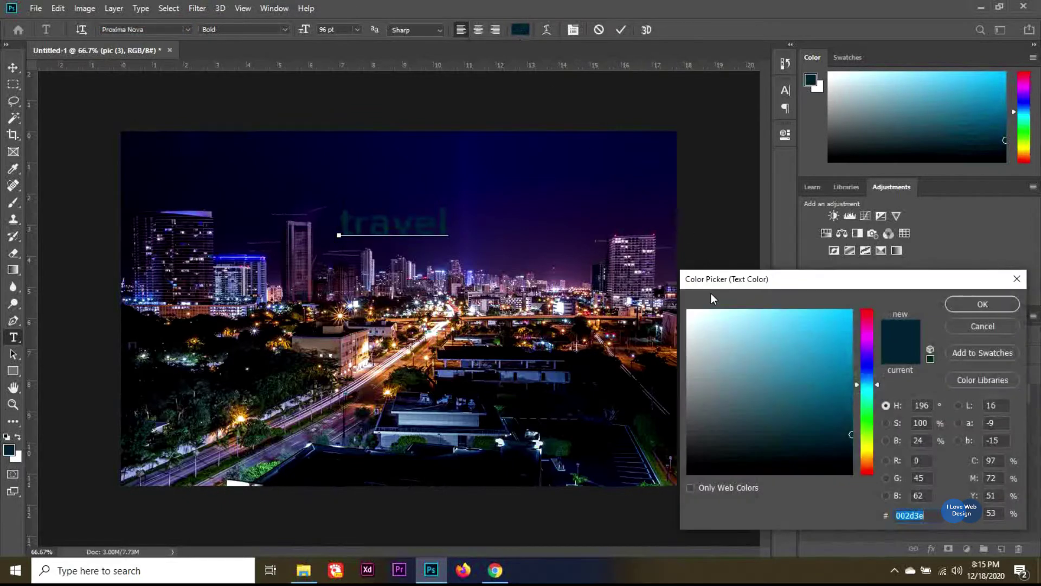
pyautogui.moveTo(691, 313); pyautogui.dragTo(679, 301)
pyautogui.click(968, 303)
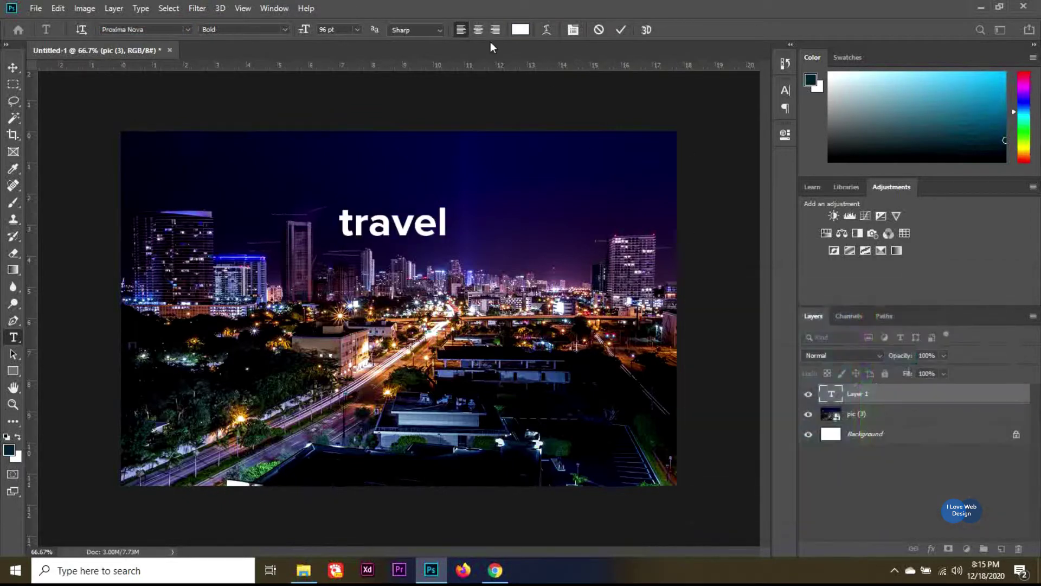
# - Reduce the "travel" text to 30 pt and move it to the upper-left corner of the canvas as a logo
pyautogui.click(341, 29)
pyautogui.press('Down')
pyautogui.press('Down')
pyautogui.press('Down')
pyautogui.press('Down')
pyautogui.press('Down')
pyautogui.press('Down')
pyautogui.press('Down')
pyautogui.press('Down')
pyautogui.press('Down')
pyautogui.press('Down')
pyautogui.press('Down')
pyautogui.press('Down')
pyautogui.press('Down')
pyautogui.press('Down')
pyautogui.press('Down')
pyautogui.press('Down')
pyautogui.press('Down')
pyautogui.press('Down')
pyautogui.press('Down')
pyautogui.press('Down')
pyautogui.press('Down')
pyautogui.press('Down')
pyautogui.press('Down')
pyautogui.press('Down')
pyautogui.press('Down')
pyautogui.press('Down')
pyautogui.press('Down')
pyautogui.press('Down')
pyautogui.press('Down')
pyautogui.press('Down')
pyautogui.press('Down')
pyautogui.press('Down')
pyautogui.press('Down')
pyautogui.press('Down')
pyautogui.press('Down')
pyautogui.press('Down')
pyautogui.press('Down')
pyautogui.press('Down')
pyautogui.press('Down')
pyautogui.press('Down')
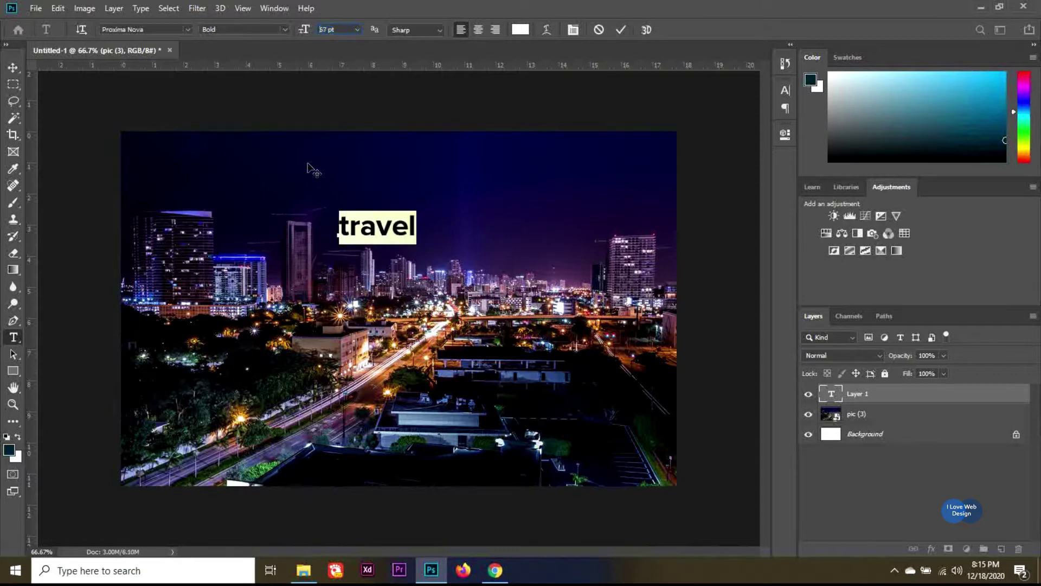
pyautogui.press('Down')
pyautogui.press('Down')
pyautogui.press('Down')
pyautogui.press('Down')
pyautogui.press('Down')
pyautogui.press('Down')
pyautogui.press('Down')
pyautogui.press('Down')
pyautogui.press('Down')
pyautogui.press('Down')
pyautogui.press('Down')
pyautogui.press('Down')
pyautogui.press('Down')
pyautogui.press('Down')
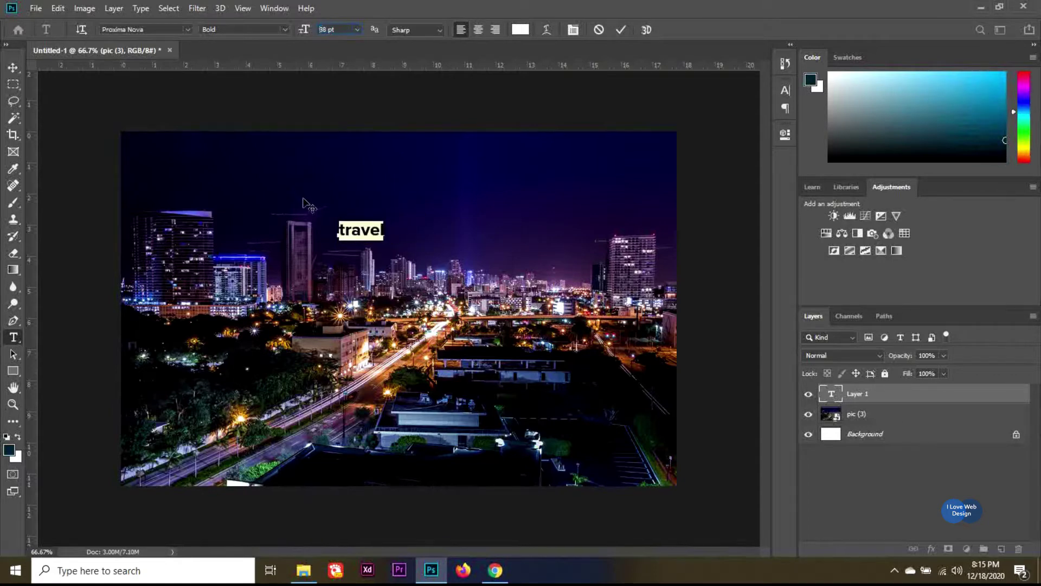
pyautogui.press('Down')
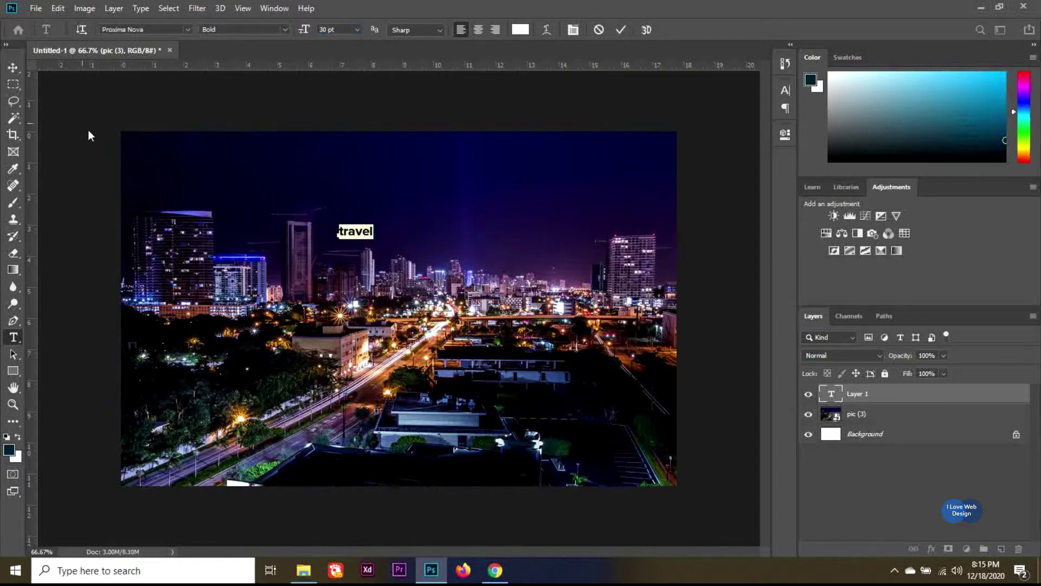
pyautogui.click(14, 68)
pyautogui.moveTo(368, 232); pyautogui.dragTo(170, 159)
# - Duplicate the "travel" text layer and shift the copy about 3 inches to the right on the same line
pyautogui.hotkey('ctrl', 'j')
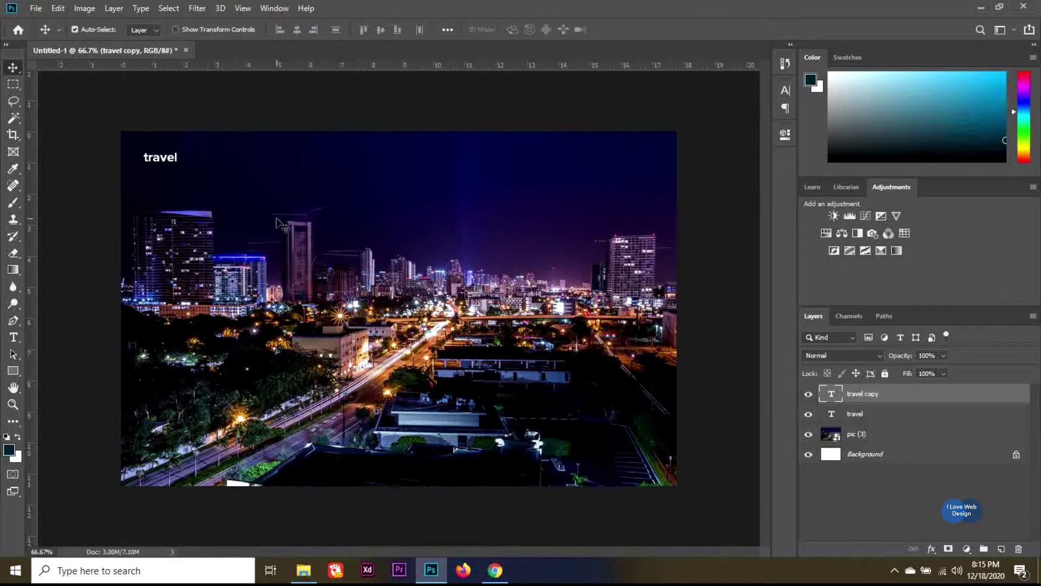
pyautogui.hotkey('shift', 'Right')
pyautogui.hotkey('shift', 'Right')
pyautogui.hotkey('shift', 'Right')
pyautogui.hotkey('shift', 'Right')
pyautogui.hotkey('shift', 'Right')
pyautogui.hotkey('shift', 'Right')
pyautogui.hotkey('shift', 'Right')
pyautogui.hotkey('shift', 'Right')
pyautogui.hotkey('shift', 'Right')
pyautogui.hotkey('shift', 'Right')
pyautogui.hotkey('shift', 'Right')
pyautogui.hotkey('shift', 'Right')
pyautogui.hotkey('shift', 'Right')
pyautogui.hotkey('shift', 'Right')
pyautogui.hotkey('shift', 'Right')
pyautogui.hotkey('shift', 'Right')
pyautogui.hotkey('shift', 'Right')
pyautogui.hotkey('shift', 'Right')
pyautogui.hotkey('shift', 'Right')
pyautogui.hotkey('shift', 'Right')
pyautogui.hotkey('shift', 'Right')
pyautogui.hotkey('shift', 'Right')
pyautogui.hotkey('shift', 'Right')
pyautogui.hotkey('shift', 'Right')
# - Replace the duplicated text's wording with "HOME"
pyautogui.press('t')
pyautogui.click(263, 158)
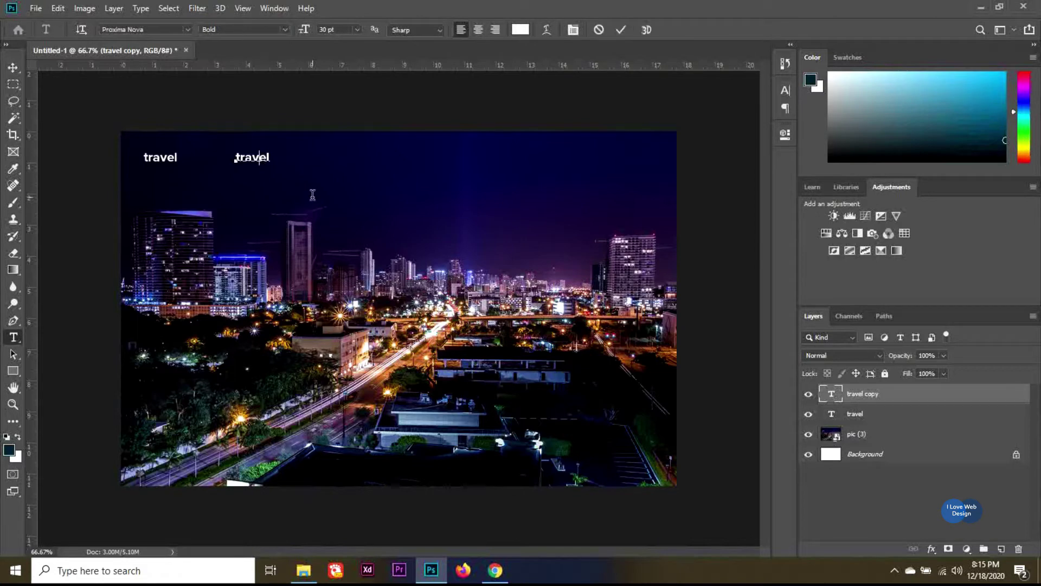
pyautogui.hotkey('ctrl', 'a')
pyautogui.write('ho')
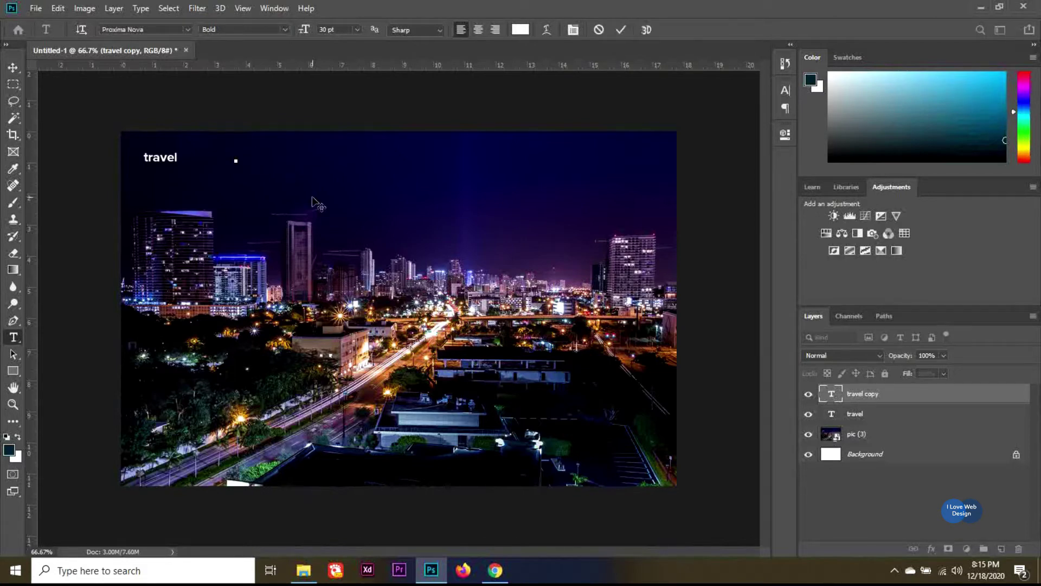
pyautogui.write('HOME')
# - Set the font of the "HOME" text to Open Sans Regular
pyautogui.hotkey('ctrl', 'a')
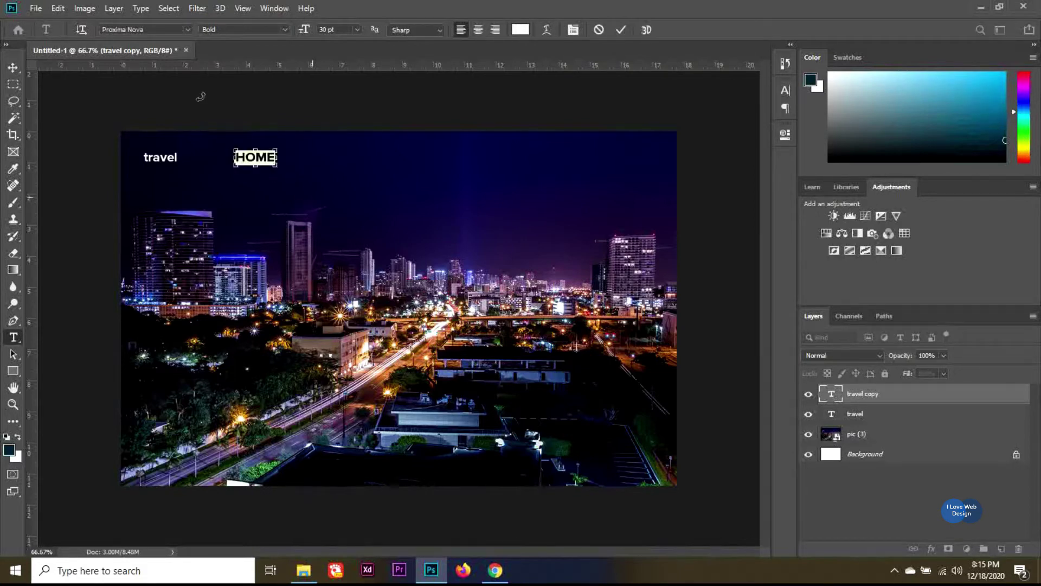
pyautogui.click(175, 30)
pyautogui.write('OPEN')
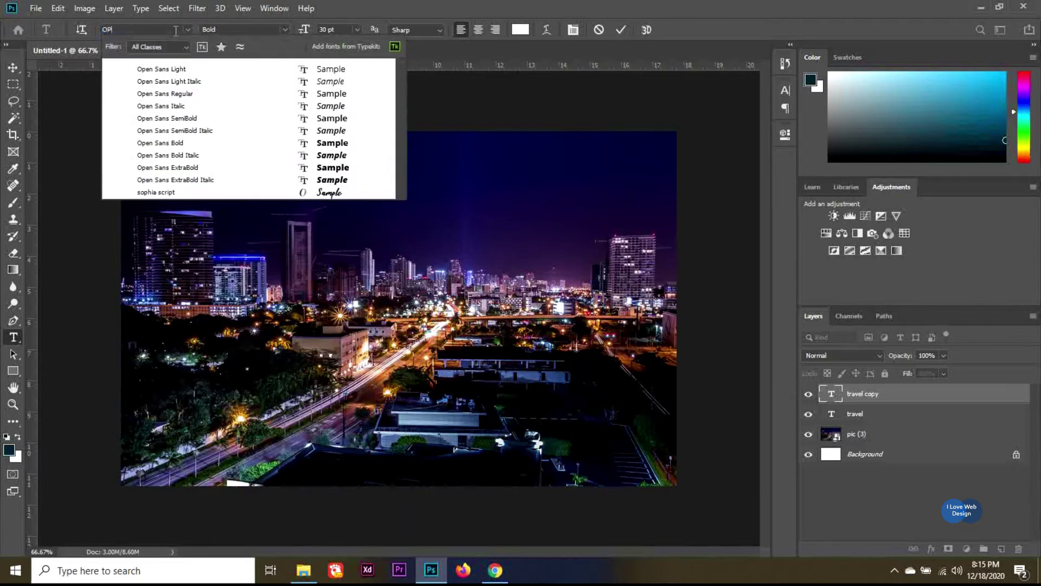
pyautogui.press('Down')
pyautogui.press('Down')
pyautogui.press('Down')
pyautogui.press('Return')
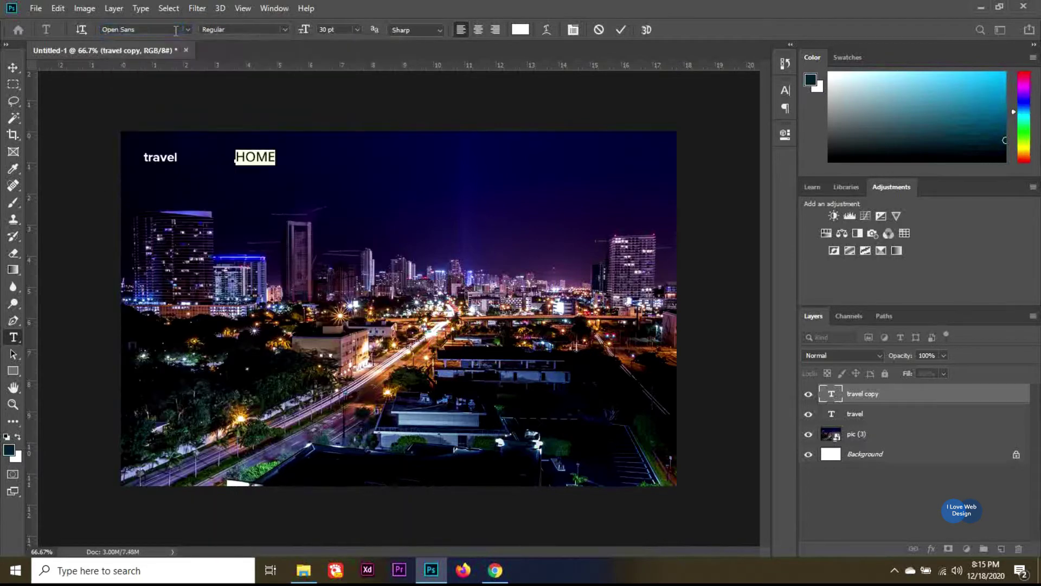
# - Reduce the "HOME" text to 18 pt
pyautogui.click(342, 29)
pyautogui.press('Down')
pyautogui.press('Down')
pyautogui.press('Down')
pyautogui.press('Down')
pyautogui.press('Down')
pyautogui.press('Down')
pyautogui.press('Down')
pyautogui.press('Down')
pyautogui.press('Down')
pyautogui.press('Down')
pyautogui.press('Down')
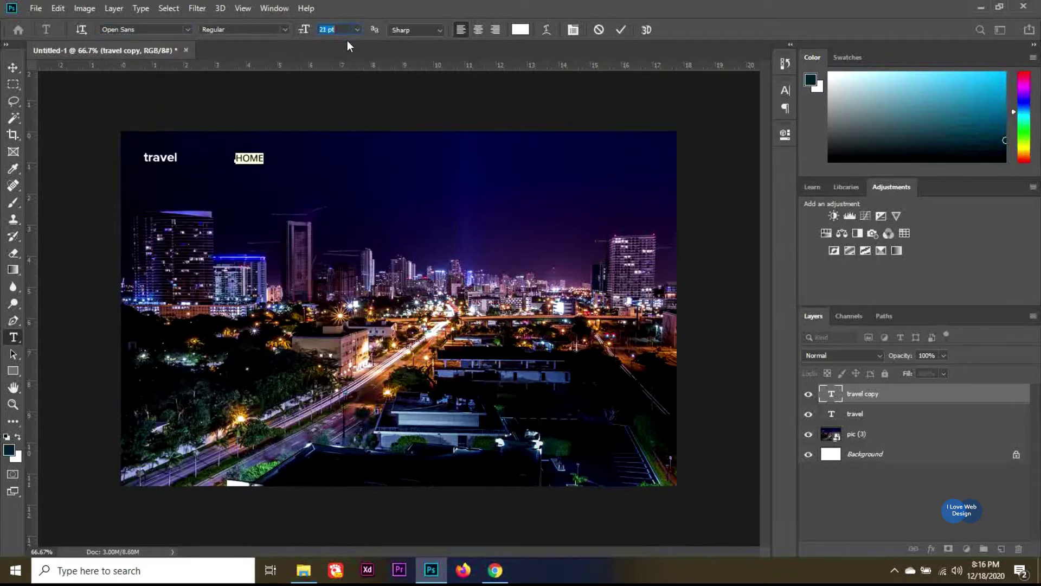
pyautogui.press('Down')
pyautogui.click(11, 68)
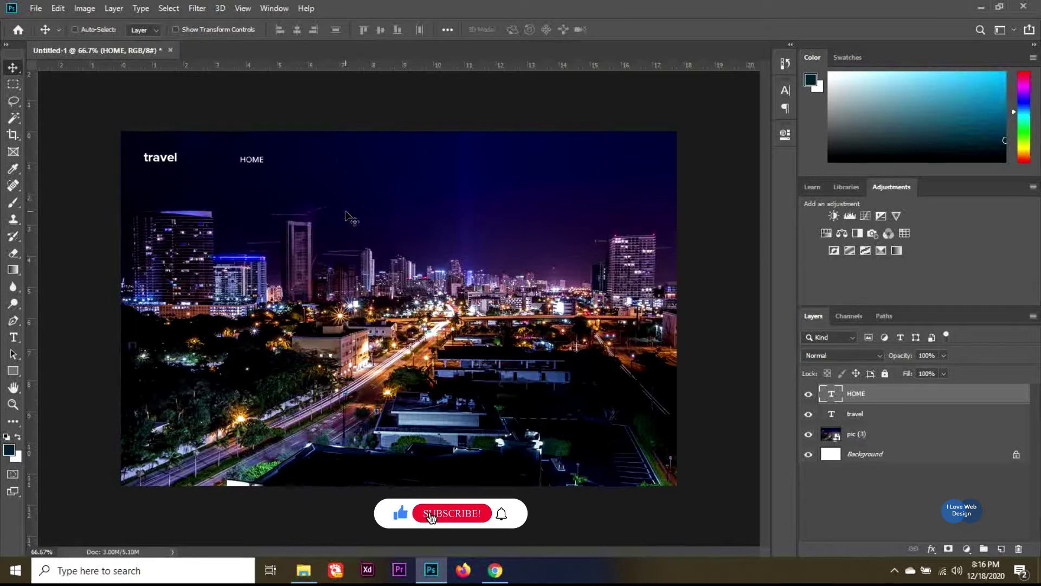
# - Duplicate the "HOME" menu text and shift the copy about 1.7 inches to the right on the same line
pyautogui.hotkey('ctrl', 'j')
pyautogui.hotkey('shift', 'Right')
pyautogui.hotkey('shift', 'Right')
pyautogui.hotkey('shift', 'Right')
pyautogui.hotkey('shift', 'Right')
pyautogui.hotkey('shift', 'Right')
pyautogui.hotkey('shift', 'Right')
pyautogui.hotkey('shift', 'Right')
pyautogui.hotkey('shift', 'Right')
pyautogui.hotkey('shift', 'Right')
pyautogui.hotkey('shift', 'Right')
pyautogui.hotkey('shift', 'Right')
pyautogui.hotkey('shift', 'Right')
pyautogui.hotkey('shift', 'Right')
pyautogui.hotkey('shift', 'Right')
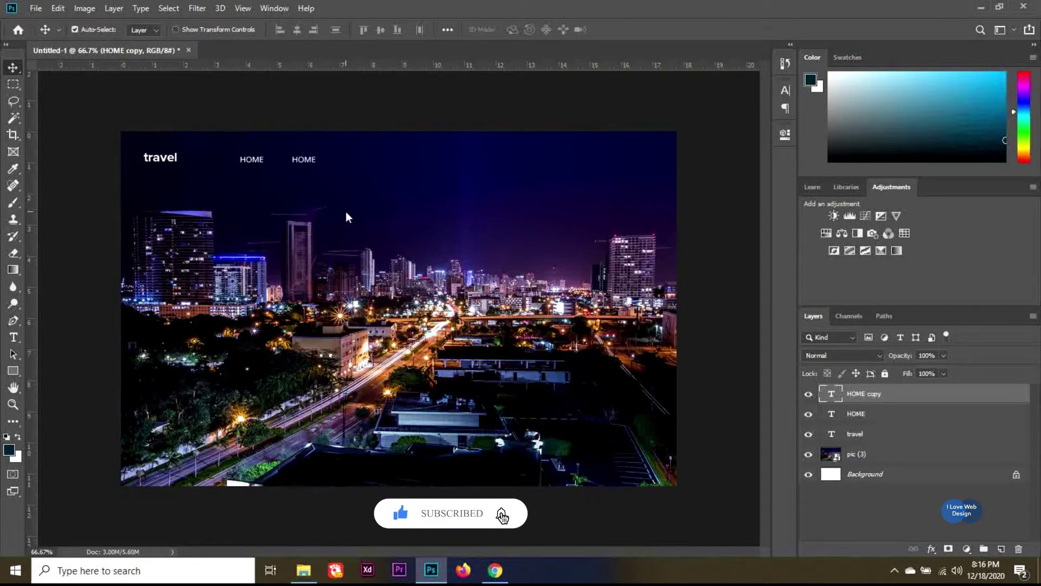
# - Change the second menu item's wording to "DESTINATIONS"
pyautogui.press('t')
pyautogui.doubleClick(304, 159)
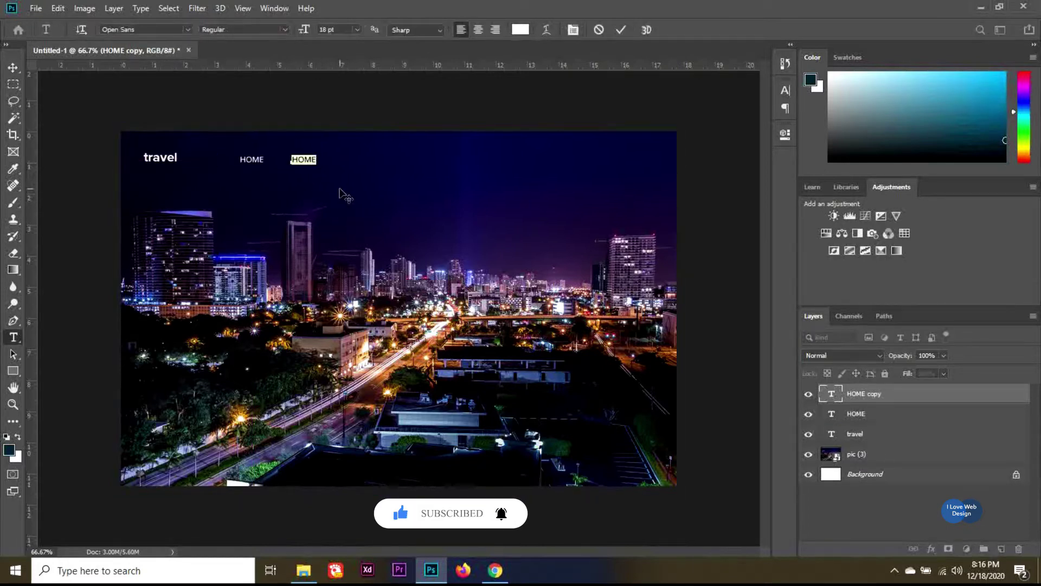
pyautogui.write('DESTINATIONS')
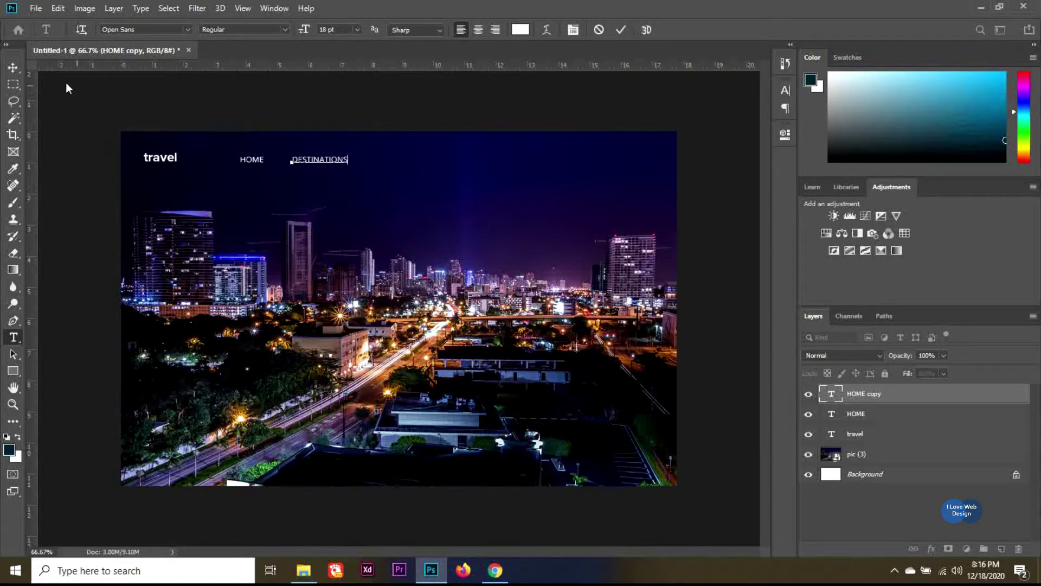
pyautogui.click(13, 68)
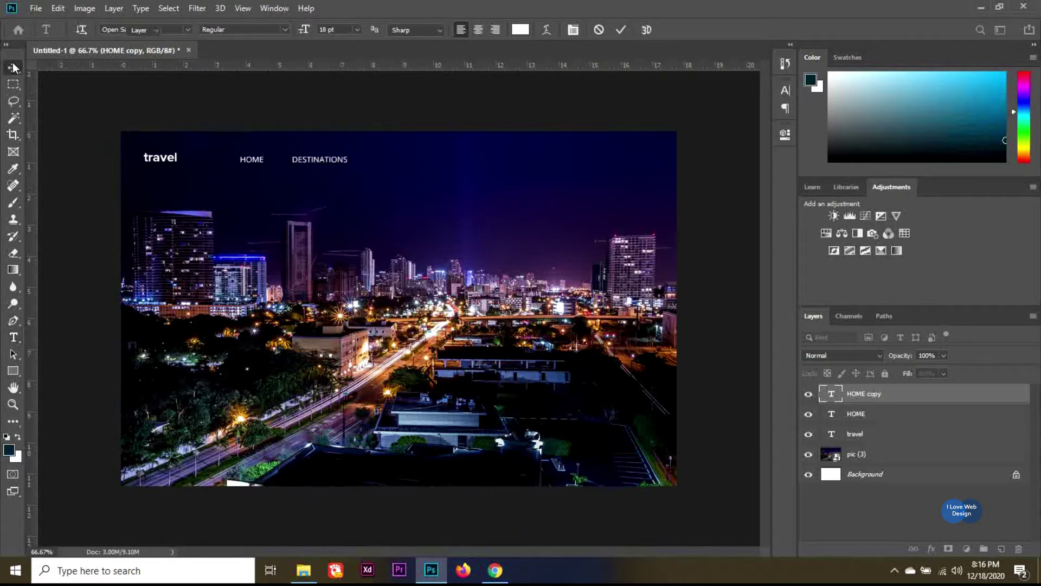
# - Duplicate the "DESTINATIONS" menu text and shift the copy about 2.8 inches to the right on the same line
pyautogui.hotkey('ctrl', 'j')
pyautogui.hotkey('shift', 'Right')
pyautogui.hotkey('shift', 'Right')
pyautogui.hotkey('shift', 'Right')
pyautogui.hotkey('shift', 'Right')
pyautogui.hotkey('shift', 'Right')
pyautogui.hotkey('shift', 'Right')
pyautogui.hotkey('shift', 'Right')
pyautogui.hotkey('shift', 'Right')
pyautogui.hotkey('shift', 'Right')
pyautogui.hotkey('shift', 'Right')
pyautogui.hotkey('shift', 'Right')
pyautogui.hotkey('shift', 'Right')
pyautogui.hotkey('shift', 'Right')
pyautogui.hotkey('shift', 'Right')
pyautogui.hotkey('shift', 'Right')
pyautogui.hotkey('shift', 'Right')
pyautogui.hotkey('shift', 'Right')
pyautogui.hotkey('shift', 'Right')
pyautogui.hotkey('shift', 'Right')
pyautogui.hotkey('shift', 'Right')
pyautogui.hotkey('shift', 'Right')
pyautogui.hotkey('shift', 'Right')
pyautogui.hotkey('shift', 'Right')
pyautogui.hotkey('shift', 'Right')
pyautogui.hotkey('shift', 'Right')
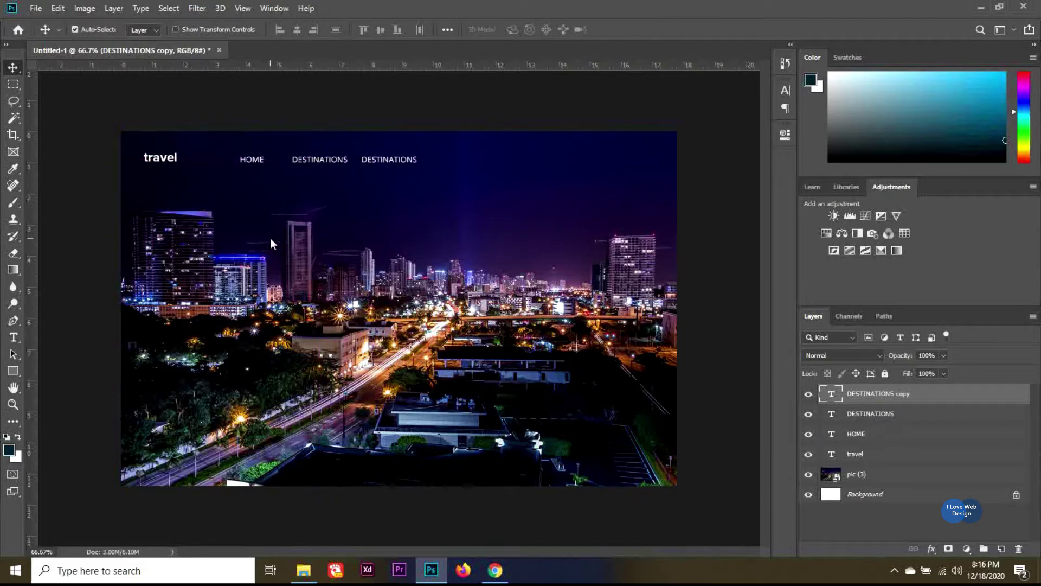
pyautogui.hotkey('shift', 'Left')
# - Change the third menu item's wording to "FLIGHTS"
pyautogui.press('t')
pyautogui.doubleClick(413, 159)
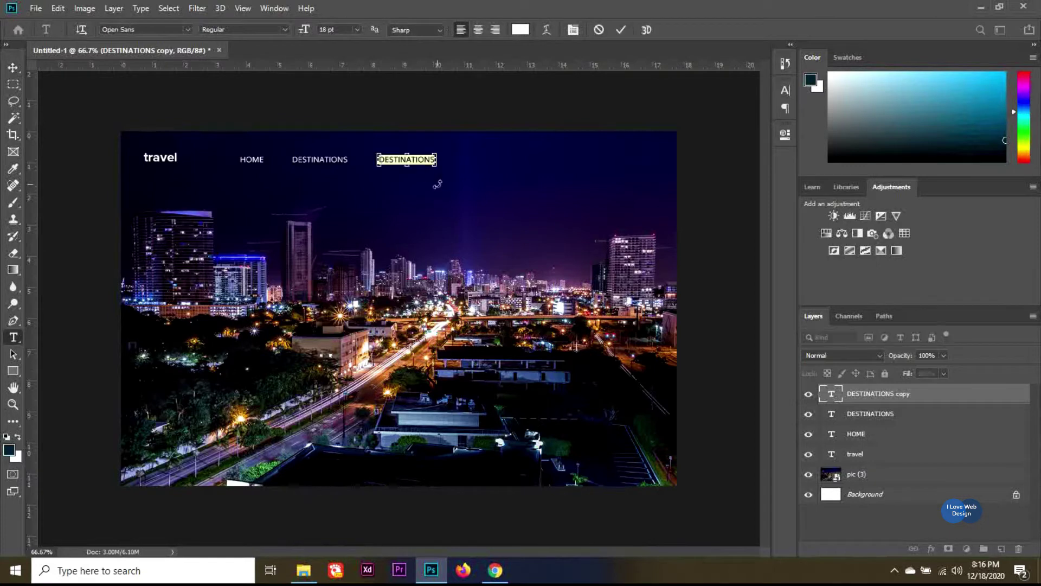
pyautogui.write('FLIGHTS')
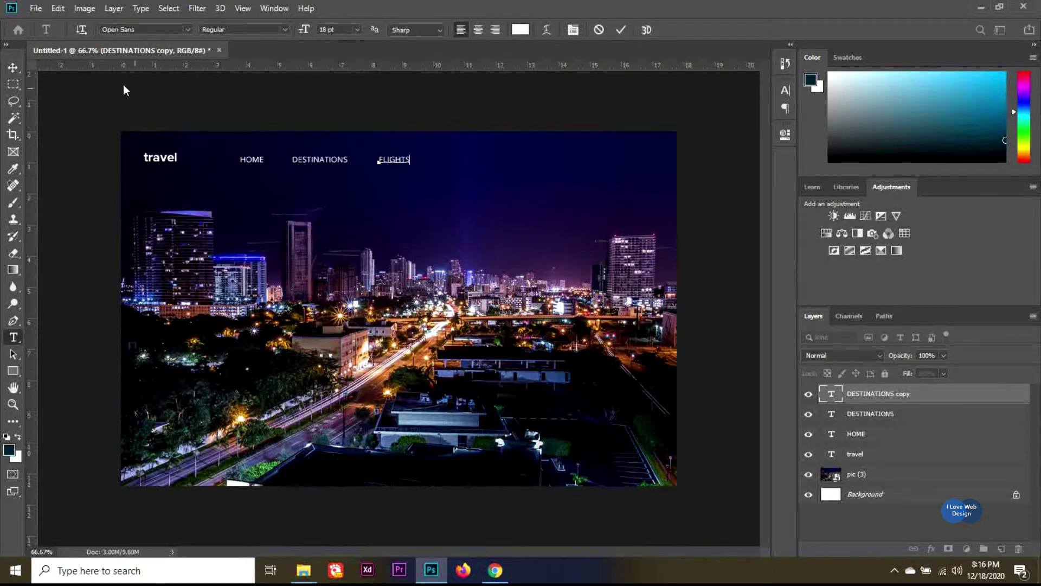
pyautogui.click(13, 68)
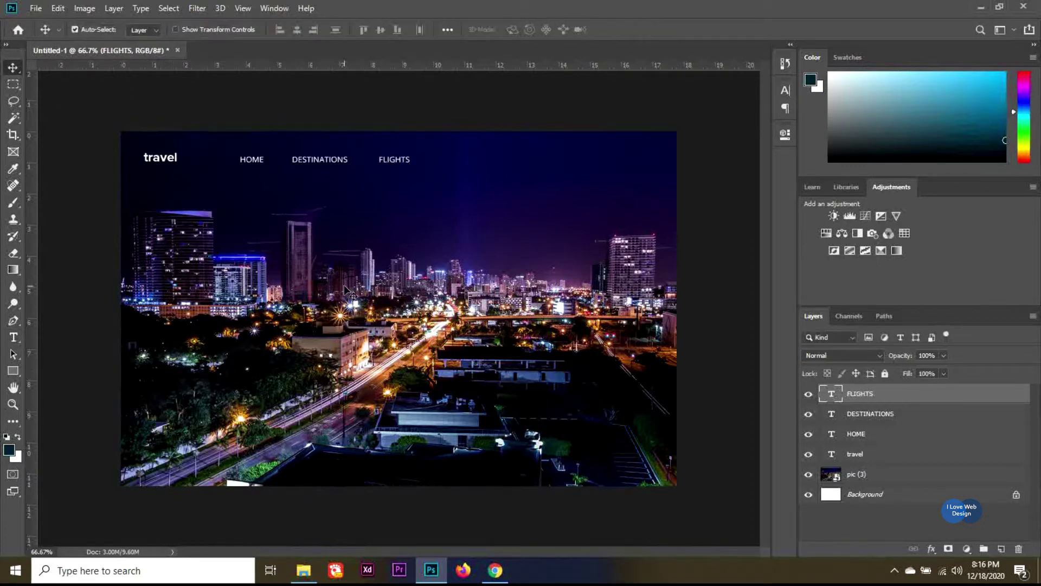
# - Duplicate the "FLIGHTS" menu text and shift the copy about 2.1 inches to the right on the same line
pyautogui.hotkey('ctrl', 'j')
pyautogui.hotkey('shift', 'Right')
pyautogui.hotkey('shift', 'Right')
pyautogui.hotkey('shift', 'Right')
pyautogui.hotkey('shift', 'Right')
pyautogui.hotkey('shift', 'Right')
pyautogui.hotkey('shift', 'Right')
pyautogui.hotkey('shift', 'Right')
pyautogui.hotkey('shift', 'Right')
pyautogui.hotkey('shift', 'Right')
pyautogui.hotkey('shift', 'Right')
pyautogui.hotkey('shift', 'Right')
pyautogui.hotkey('shift', 'Right')
pyautogui.hotkey('shift', 'Right')
pyautogui.hotkey('shift', 'Right')
pyautogui.hotkey('shift', 'Right')
pyautogui.hotkey('shift', 'Right')
pyautogui.hotkey('shift', 'Right')
pyautogui.hotkey('shift', 'Right')
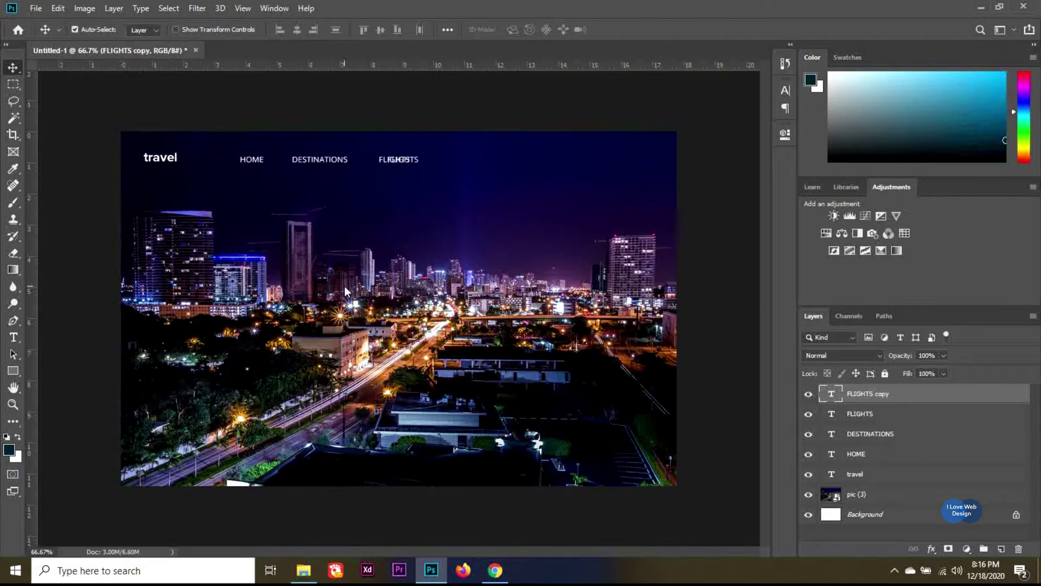
# - Change the fourth menu item's wording to "CONTACT"
pyautogui.press('t')
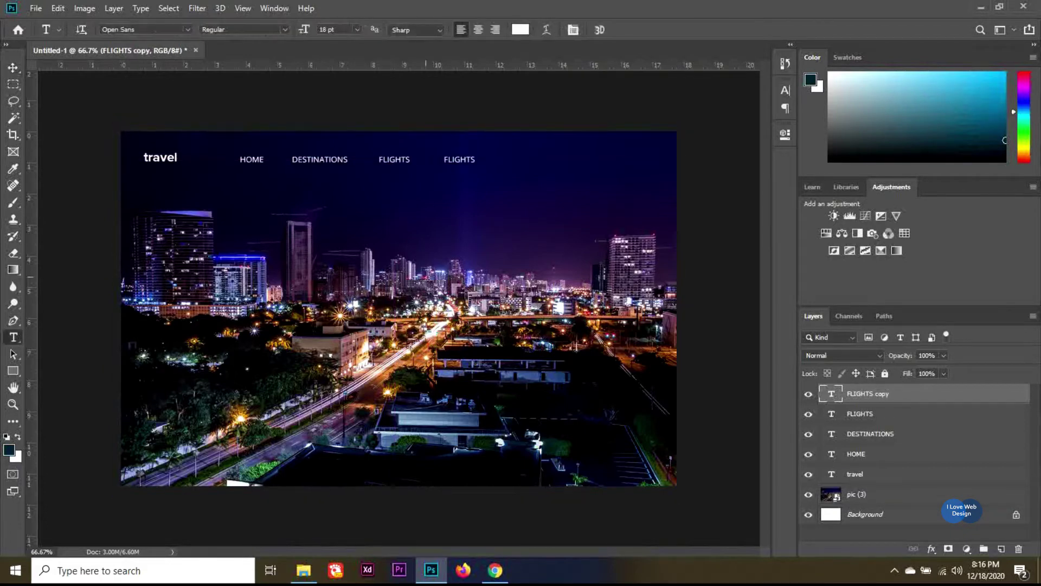
pyautogui.doubleClick(459, 160)
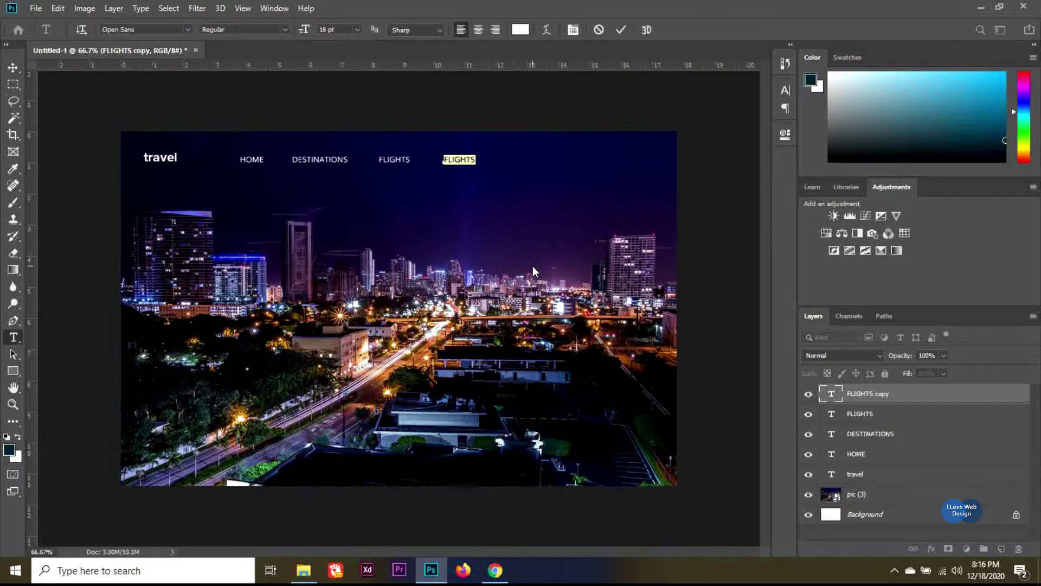
pyautogui.write('CONTACT')
pyautogui.click(13, 68)
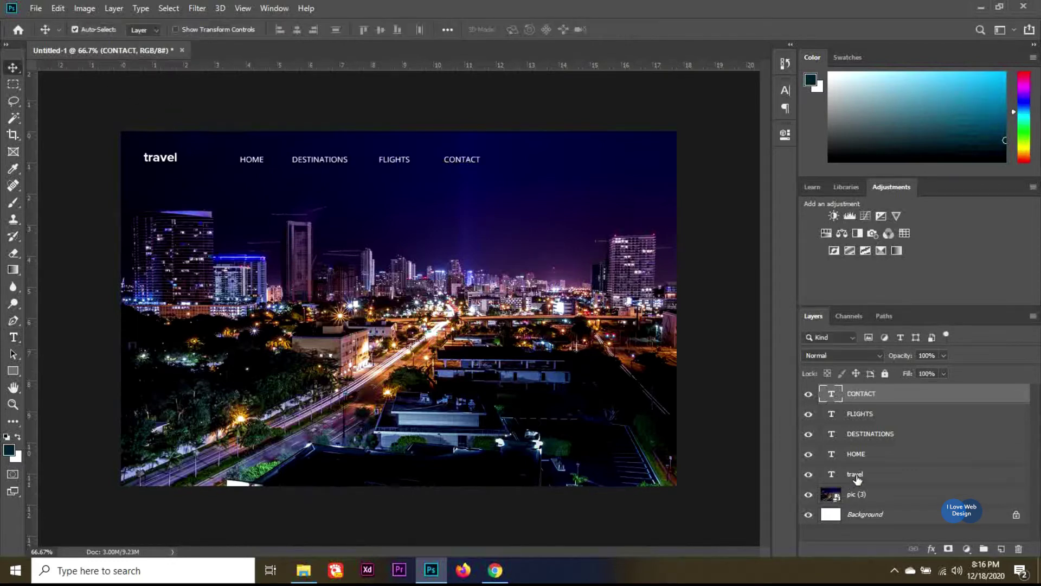
# - Select the HOME, DESTINATIONS, FLIGHTS and CONTACT text layers together and shift them about 0.3 inches to the left
pyautogui.keyDown('shift'); pyautogui.click(873, 461); pyautogui.keyUp('shift')
pyautogui.hotkey('shift', 'Left')
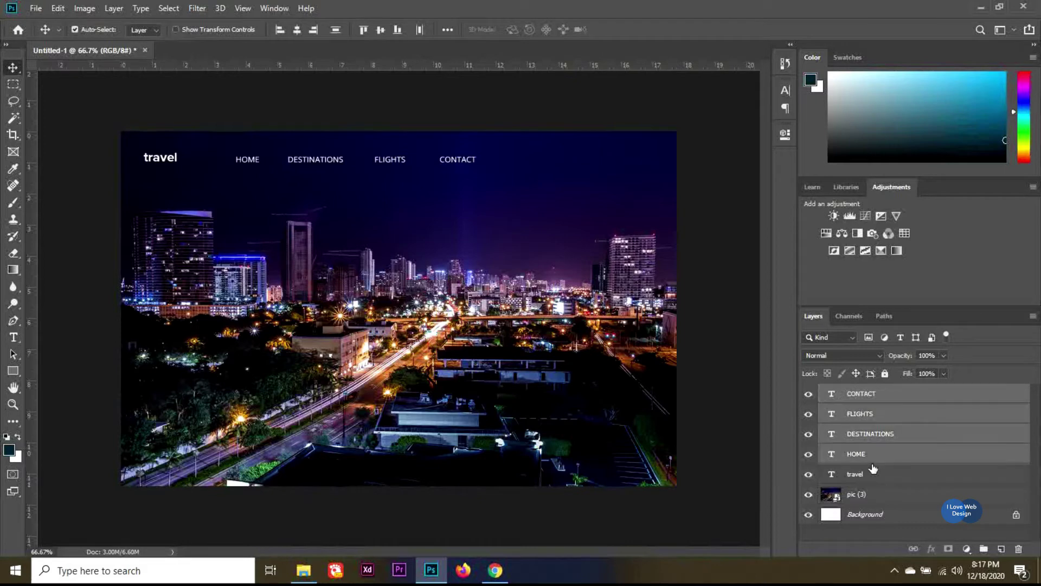
pyautogui.hotkey('shift', 'Left')
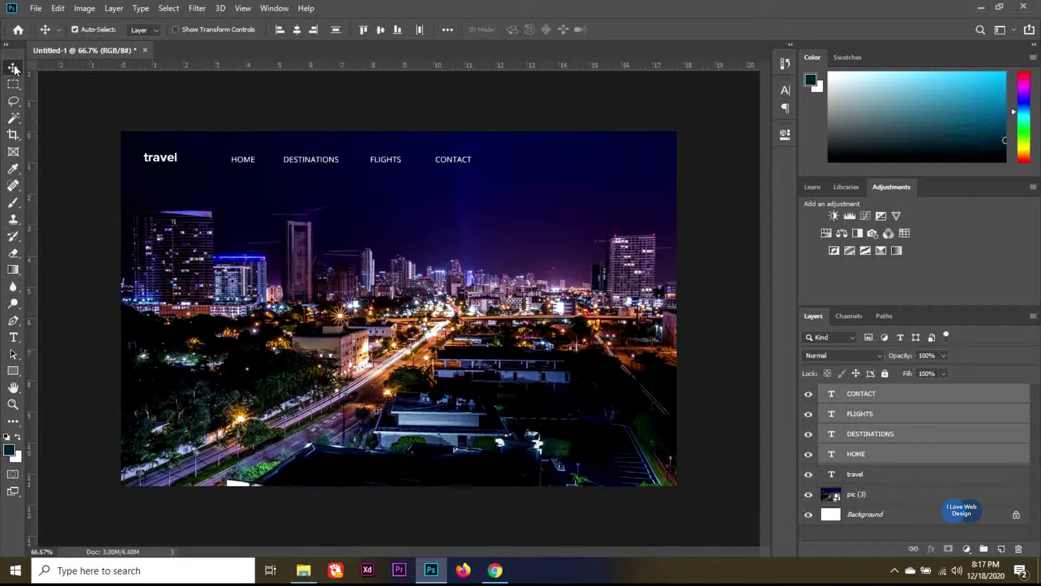
# - Scale the four selected menu items down to about 87% and shift them left toward the "travel" logo
pyautogui.press('ctrl')
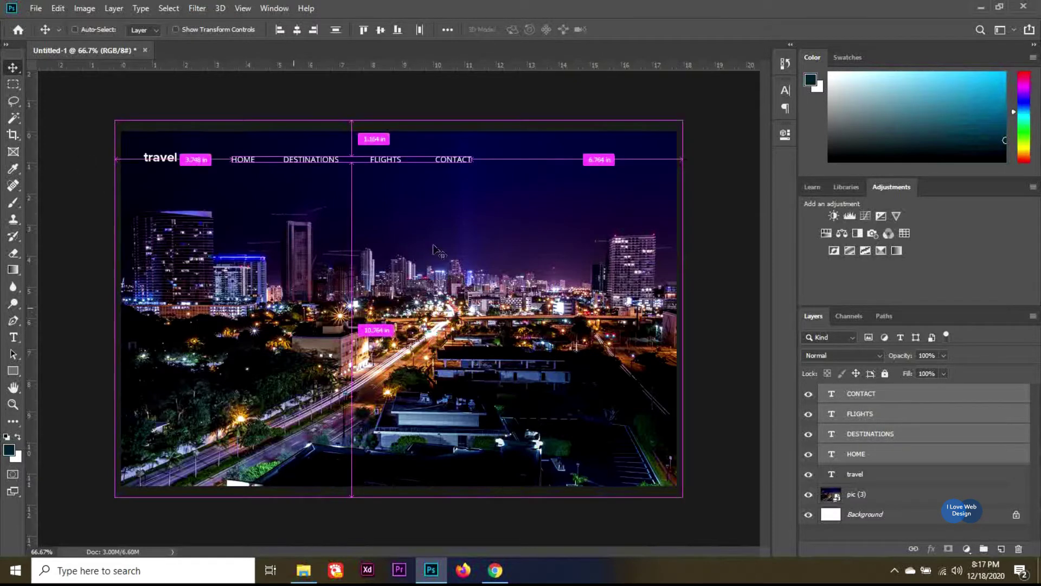
pyautogui.hotkey('ctrl', 't')
pyautogui.moveTo(470, 164); pyautogui.dragTo(450, 162)
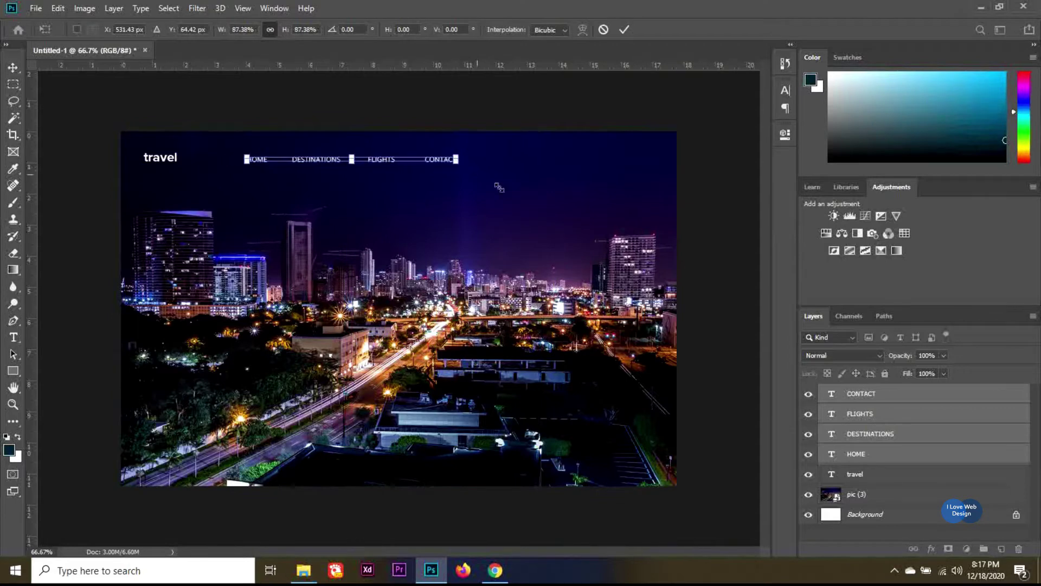
pyautogui.press('Return')
pyautogui.hotkey('shift', 'Left')
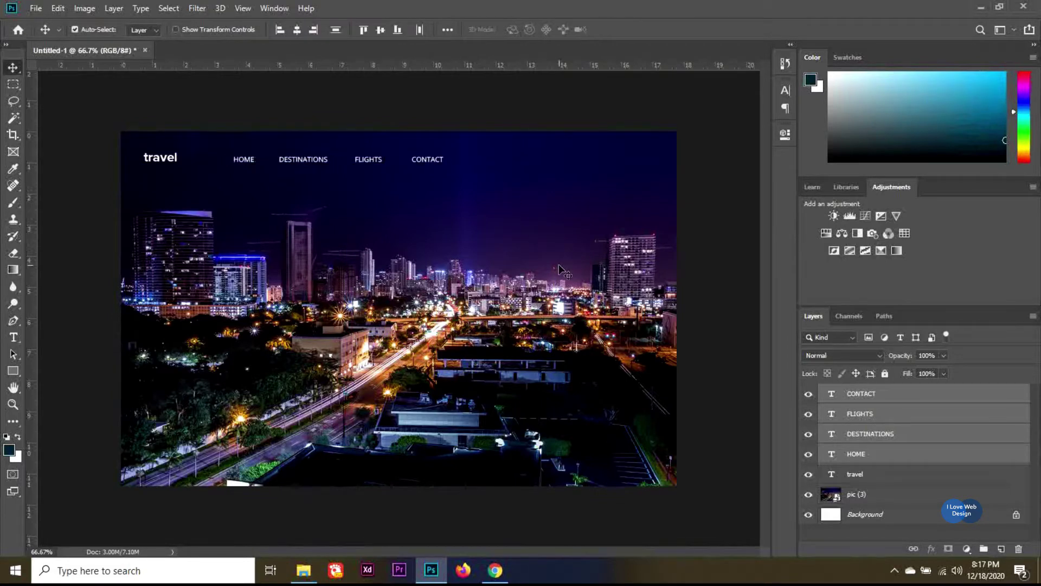
# - Add a new text reading "MIAMI" over the skyline, below the navigation menu
pyautogui.press('t')
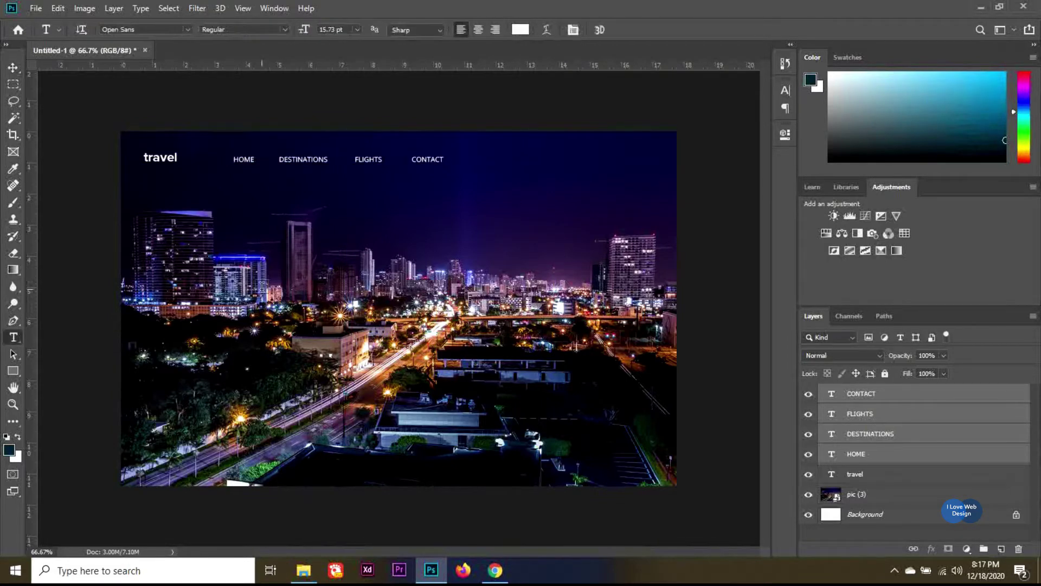
pyautogui.click(280, 282)
pyautogui.write('MIAMI')
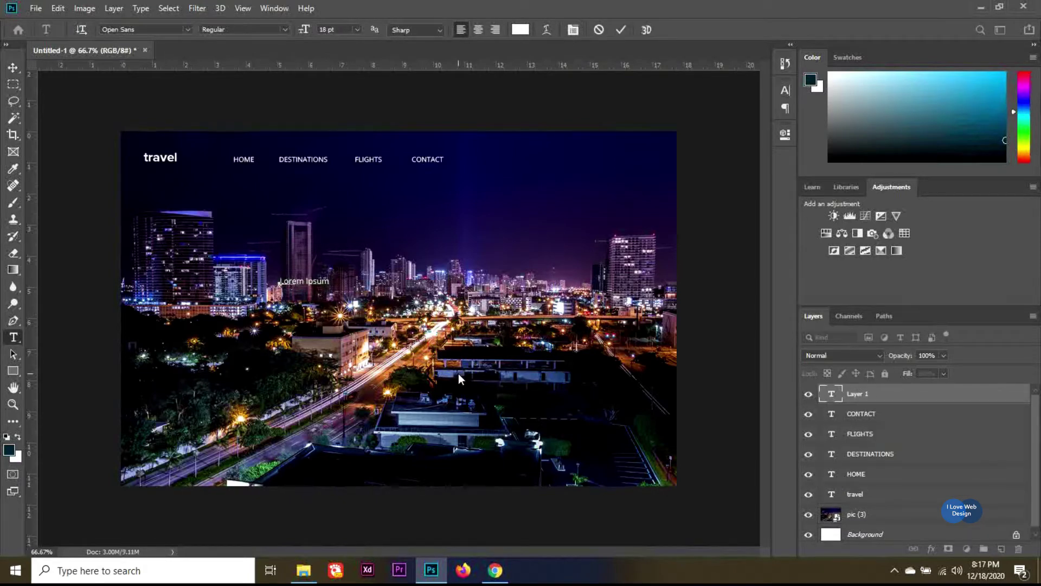
# - Set the font of the "MIAMI" text to Futura Bold
pyautogui.click(168, 30)
pyautogui.write('fut')
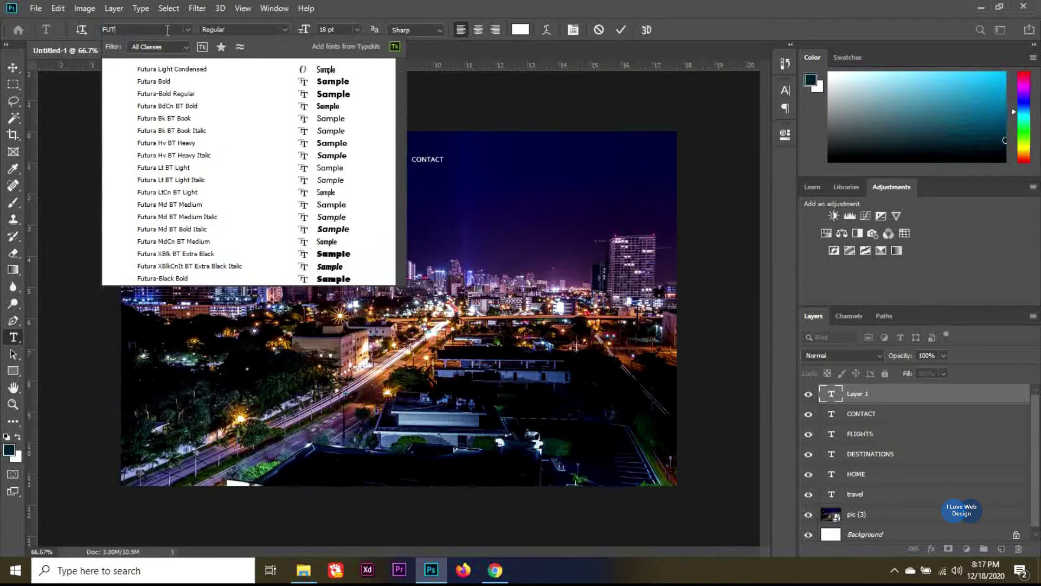
pyautogui.press('Down')
pyautogui.press('Down')
pyautogui.press('Return')
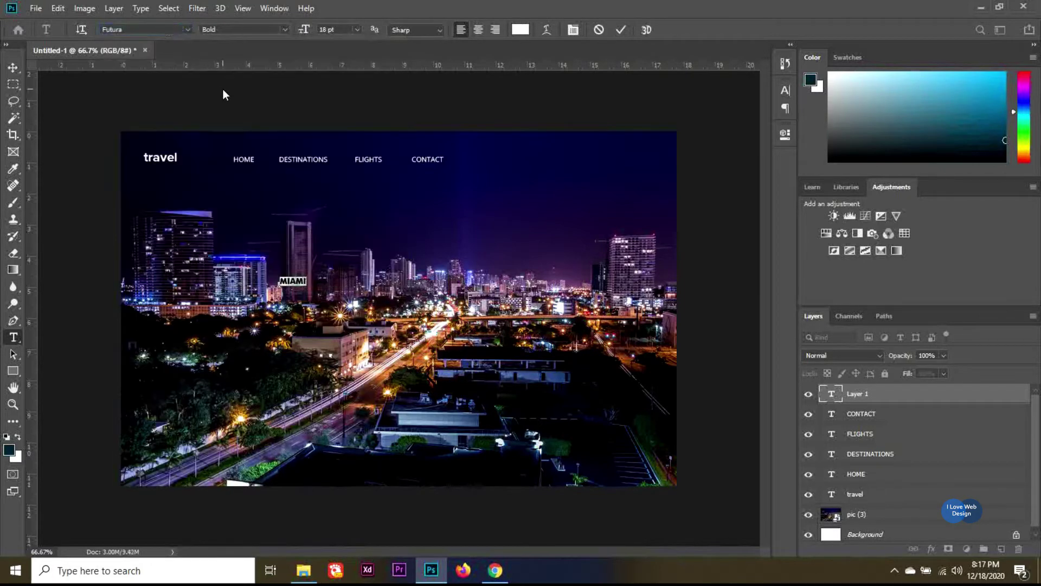
# - Enlarge the "MIAMI" text to 116 pt
pyautogui.moveTo(314, 30); pyautogui.dragTo(289, 260)
pyautogui.press('Up')
pyautogui.press('Up')
pyautogui.press('Up')
pyautogui.press('Up')
pyautogui.press('Up')
pyautogui.press('Up')
pyautogui.press('Up')
pyautogui.press('Up')
pyautogui.press('Up')
pyautogui.press('Up')
pyautogui.press('Up')
pyautogui.press('Up')
pyautogui.press('Up')
pyautogui.press('Up')
pyautogui.press('Up')
pyautogui.press('Up')
pyautogui.press('Up')
pyautogui.press('Up')
pyautogui.press('Up')
pyautogui.press('Up')
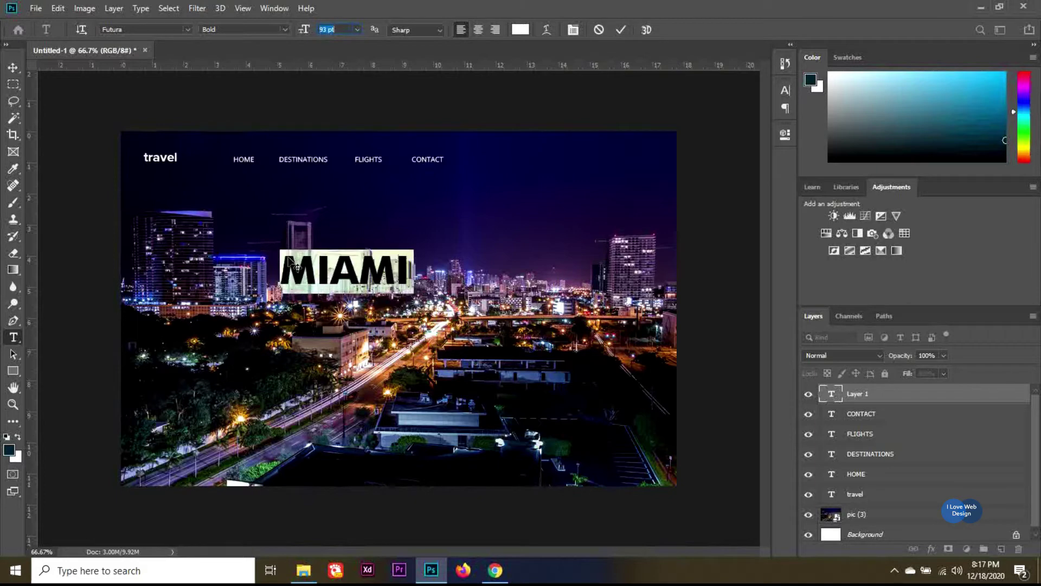
pyautogui.press('Up')
pyautogui.press('Up')
pyautogui.press('Up')
pyautogui.press('Up')
pyautogui.press('Up')
pyautogui.press('Up')
pyautogui.press('Up')
pyautogui.press('Up')
pyautogui.press('Up')
pyautogui.press('Up')
pyautogui.press('Up')
pyautogui.press('Up')
pyautogui.press('Up')
pyautogui.press('Up')
pyautogui.press('Up')
pyautogui.press('Up')
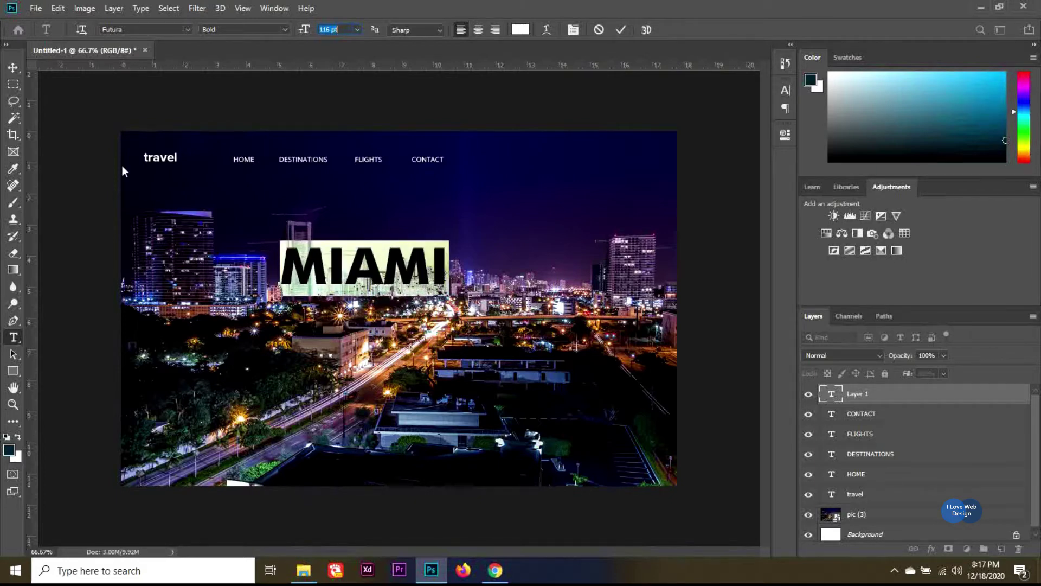
# - Place the "MIAMI" heading further left and lower over the skyline and scale it up to about 143 pt
pyautogui.click(16, 72)
pyautogui.moveTo(374, 280); pyautogui.dragTo(315, 312)
pyautogui.hotkey('ctrl', 't')
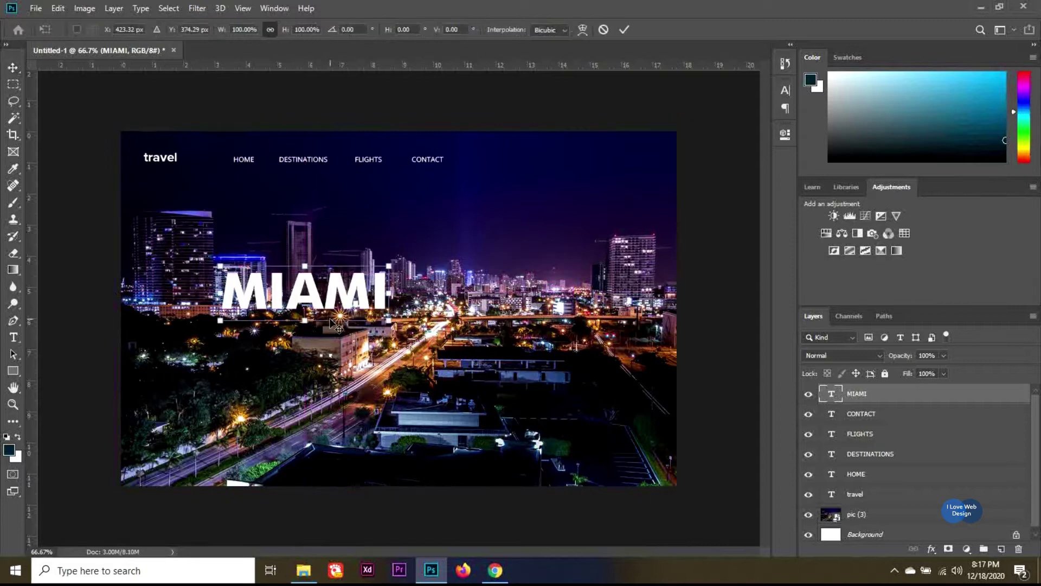
pyautogui.moveTo(389, 320); pyautogui.dragTo(416, 328)
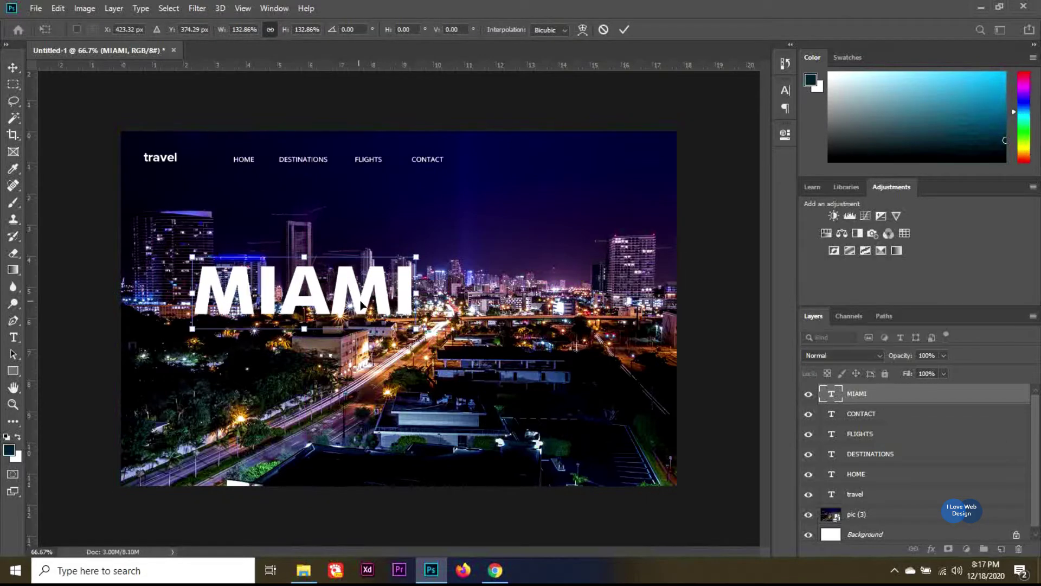
pyautogui.moveTo(361, 307); pyautogui.dragTo(419, 322)
pyautogui.press('Return')
# - Change the "MIAMI" heading's font to GT America Bold and nudge the heading slightly left and up
pyautogui.press('t')
pyautogui.doubleClick(382, 302)
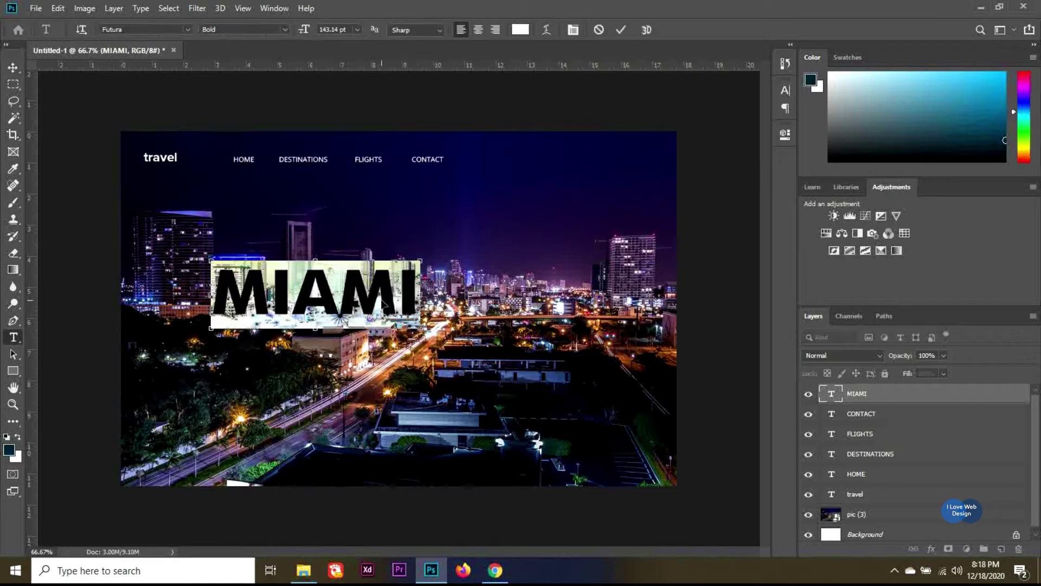
pyautogui.write('GT America')
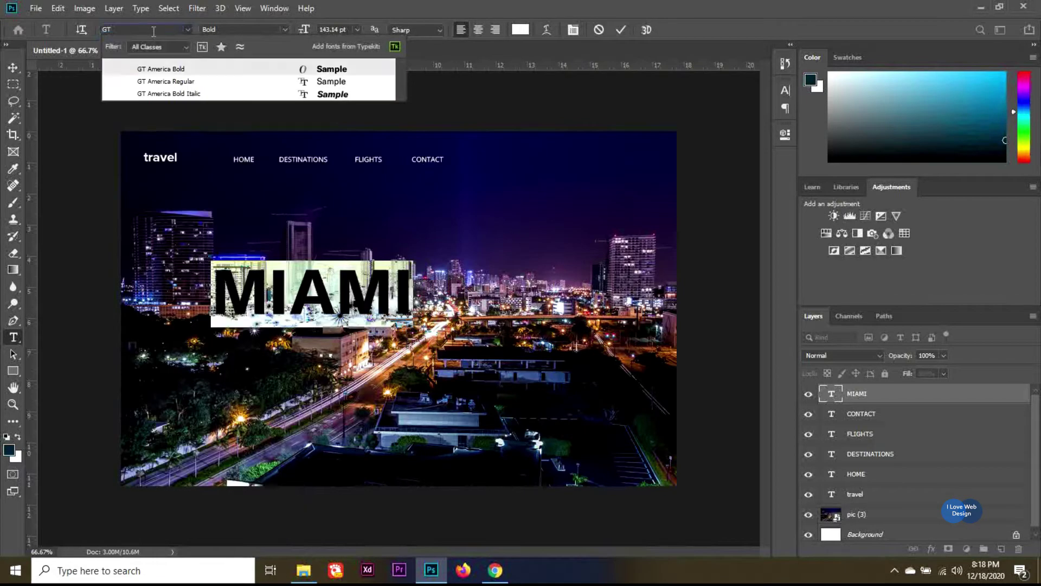
pyautogui.press('Return')
pyautogui.click(13, 67)
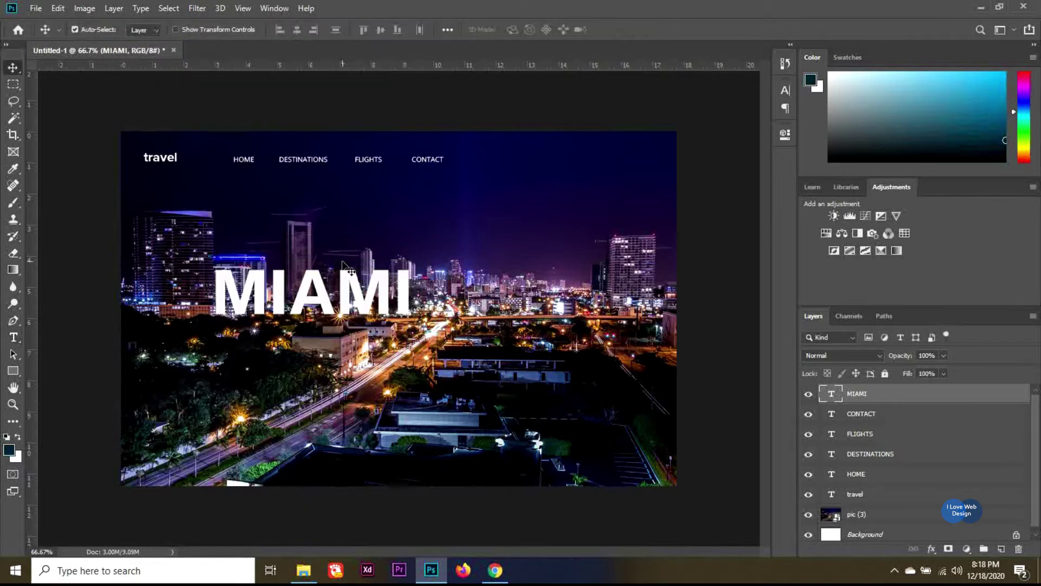
pyautogui.hotkey('shift', 'Left')
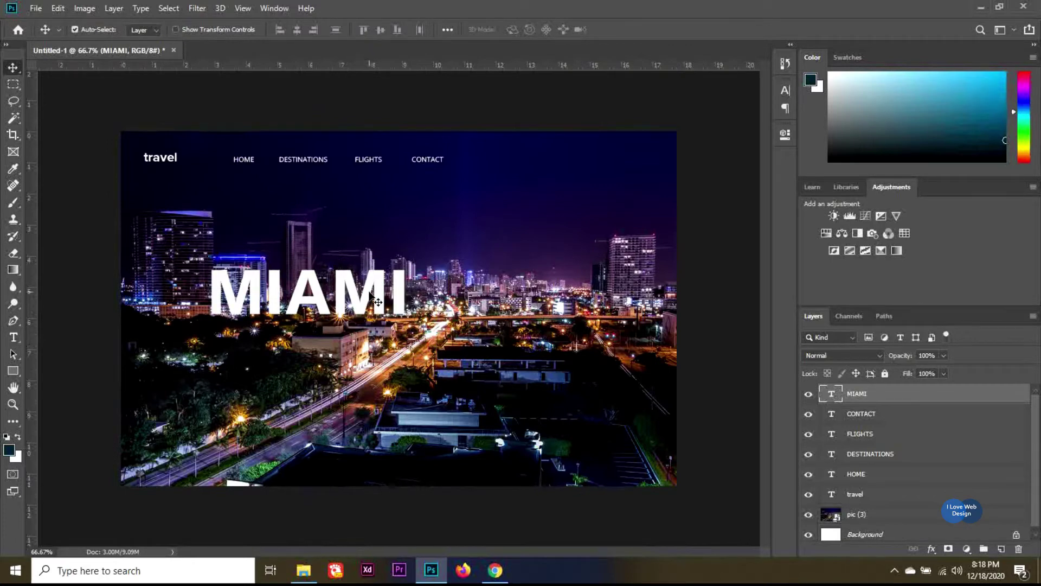
pyautogui.hotkey('shift', 'Up')
# - Add a Lorem ipsum paragraph box about 6.3 by 2 inches directly below the "MIAMI" heading, with 20 pt text
pyautogui.press('t')
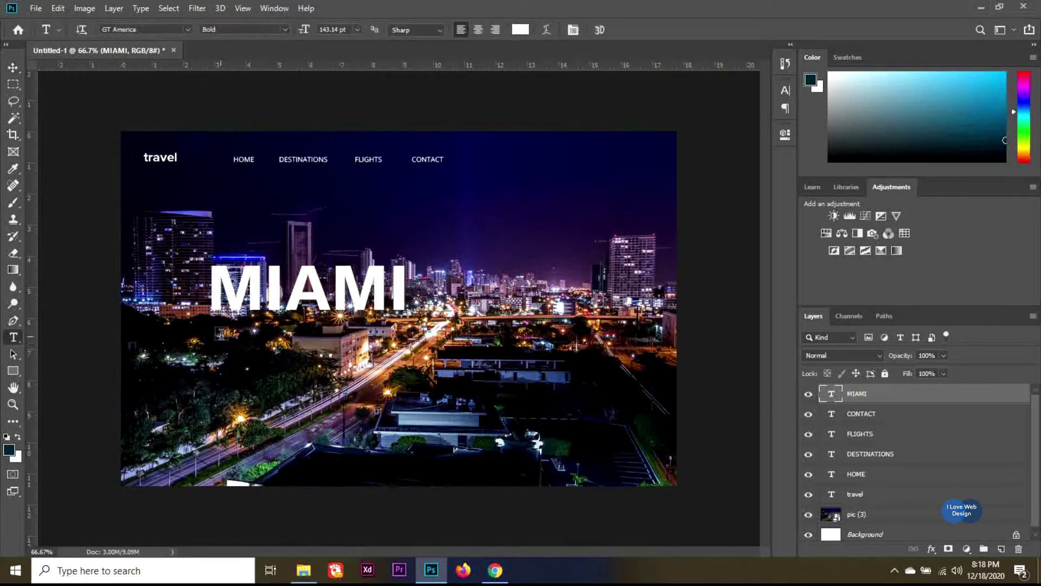
pyautogui.moveTo(213, 325); pyautogui.dragTo(412, 387)
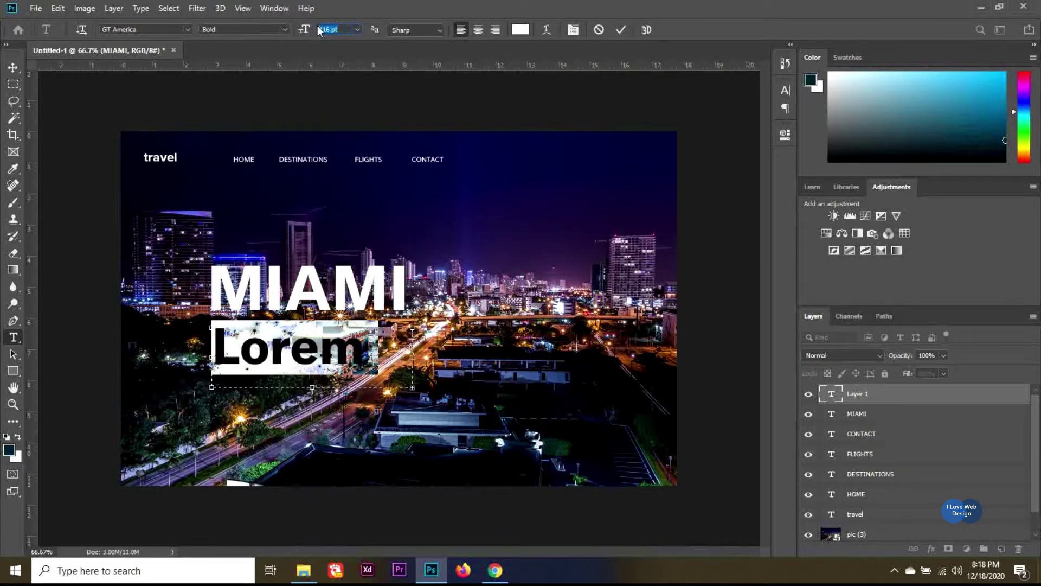
pyautogui.write('20')
pyautogui.press('Return')
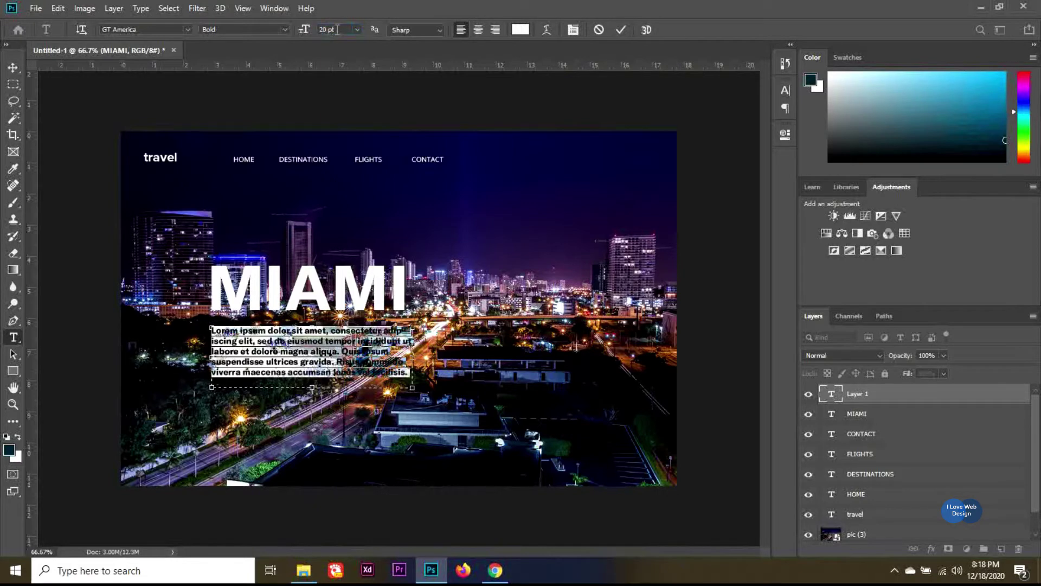
# - Set the paragraph's font to Open Sans Regular and shorten its text box to three lines
pyautogui.click(172, 29)
pyautogui.write('OPE')
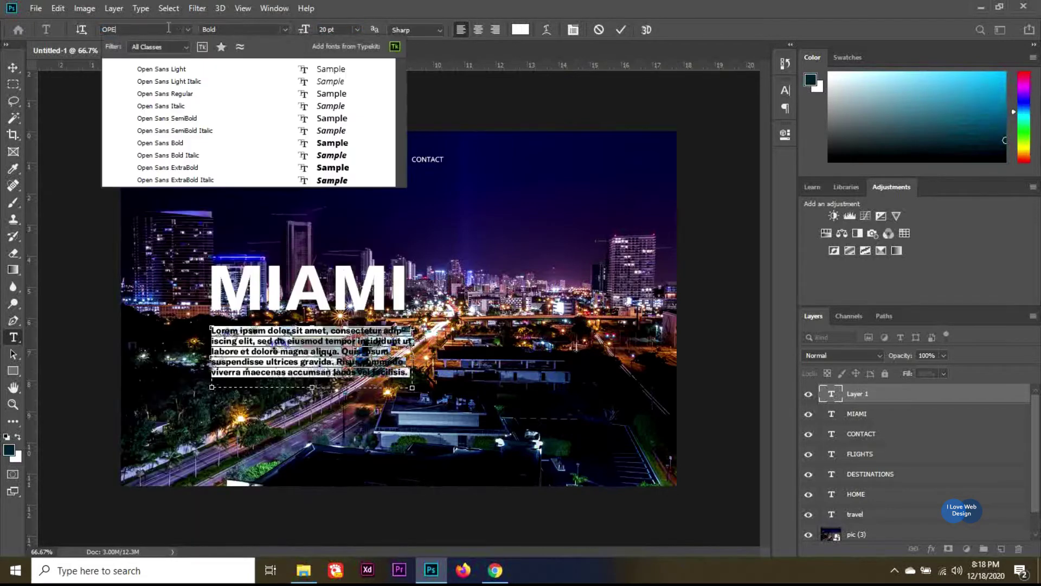
pyautogui.press('Return')
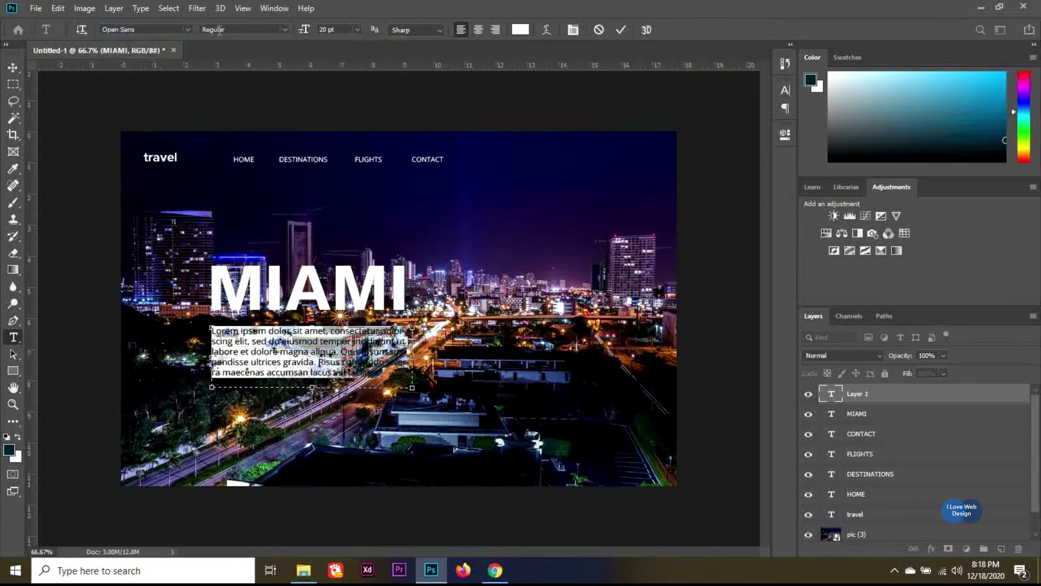
pyautogui.moveTo(313, 388); pyautogui.dragTo(312, 360)
pyautogui.click(13, 67)
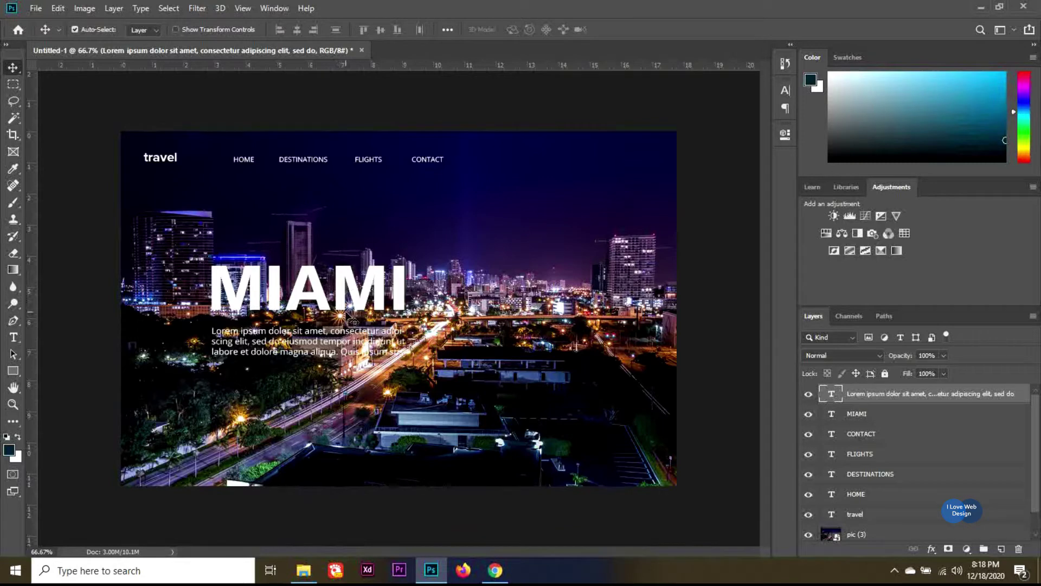
# - Duplicate the pic (3) background photo layer and apply a black (000000) Color Overlay to the copy
pyautogui.scroll(-1, 887, 541)
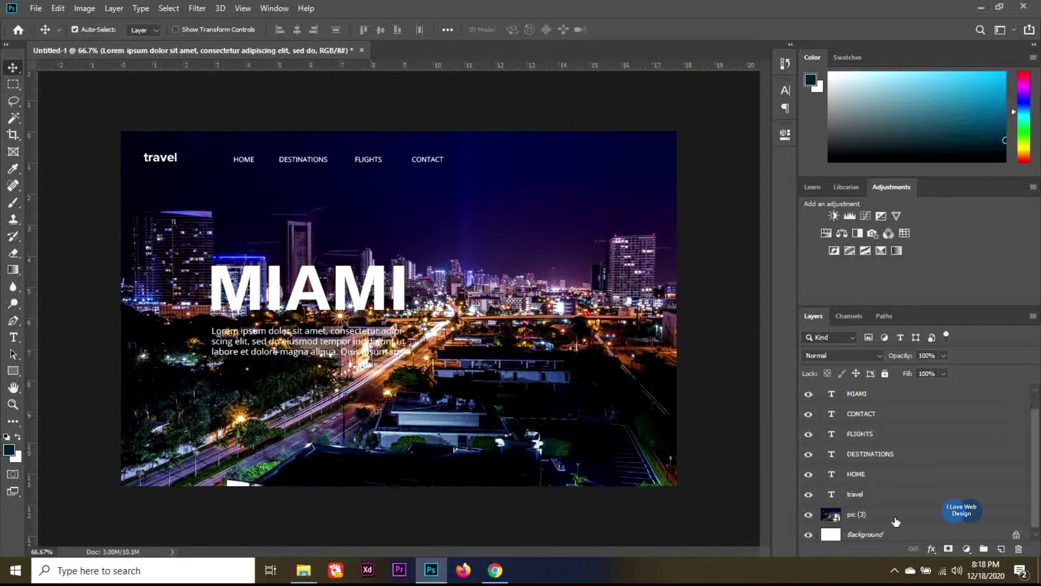
pyautogui.click(896, 520)
pyautogui.hotkey('ctrl', 'j')
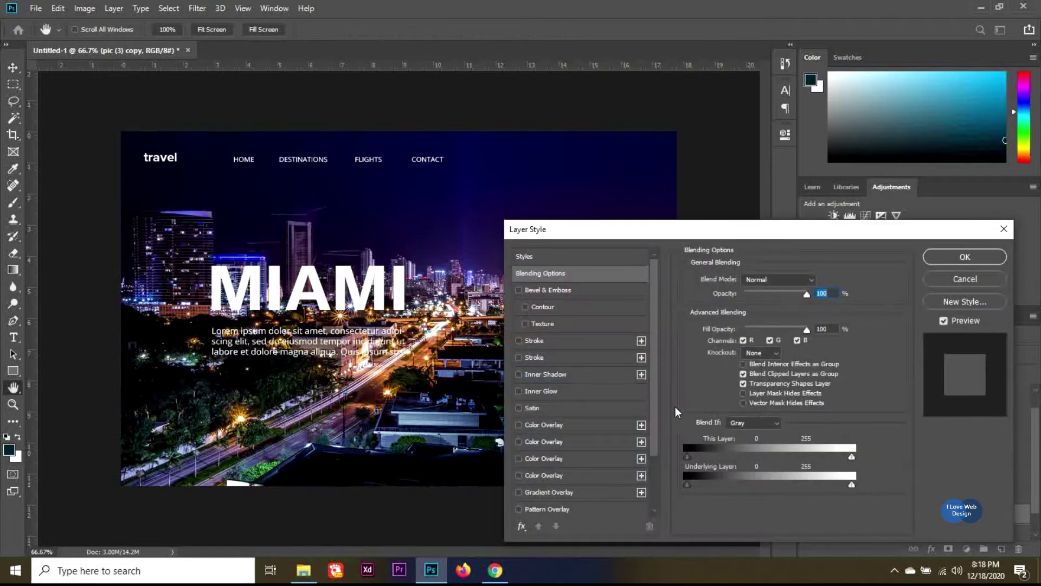
pyautogui.click(544, 425)
pyautogui.click(824, 281)
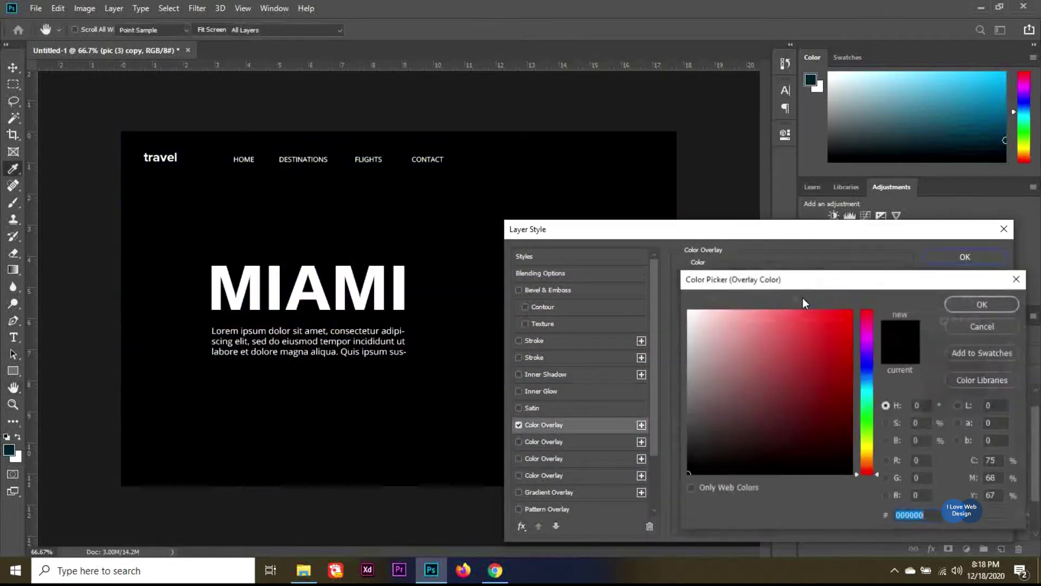
pyautogui.click(958, 305)
pyautogui.click(975, 259)
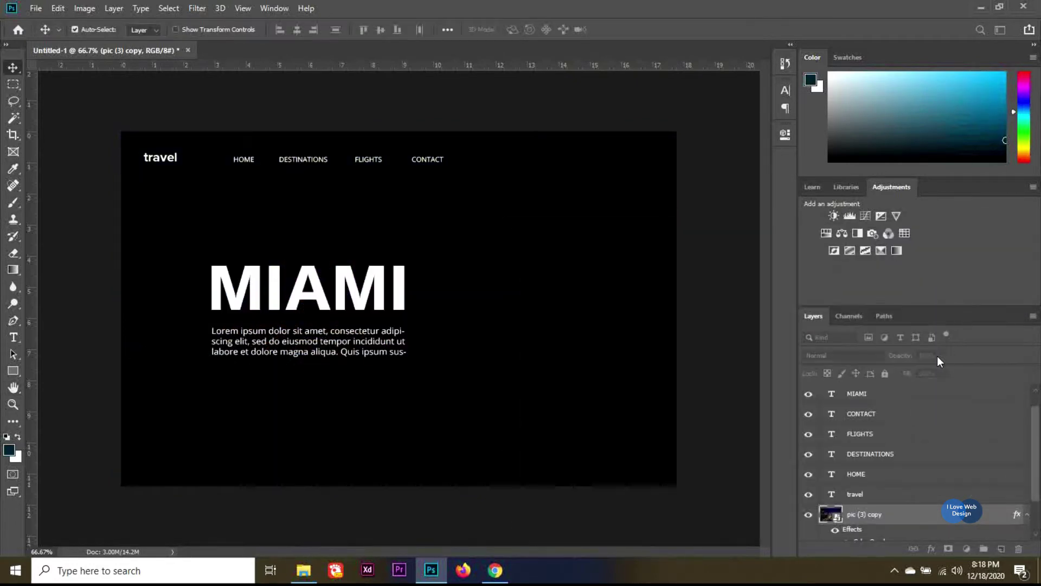
# - Set the opacity of the black-overlaid pic (3) copy layer to 40%
pyautogui.write('30')
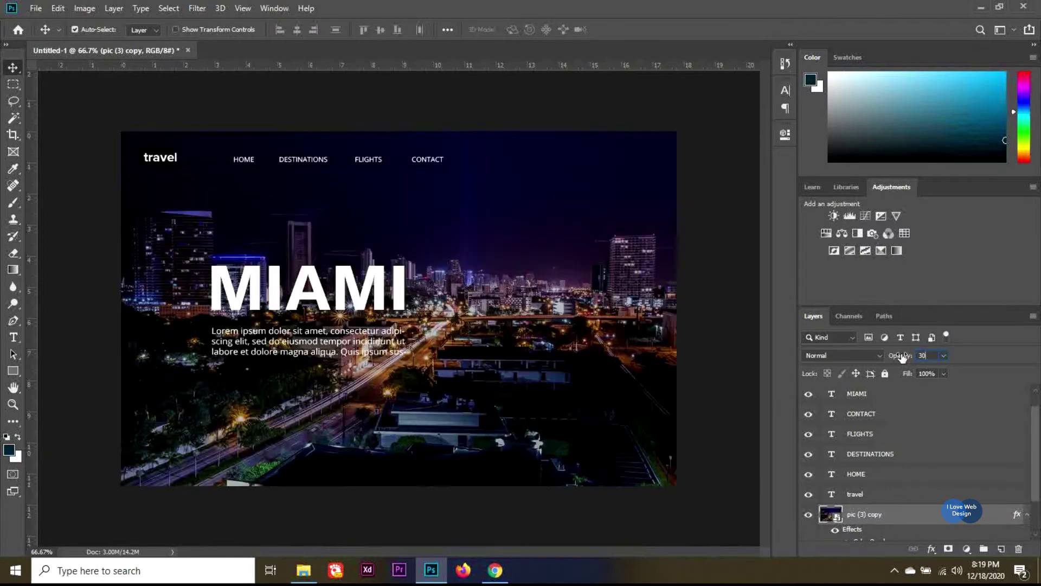
pyautogui.press('BackSpace')
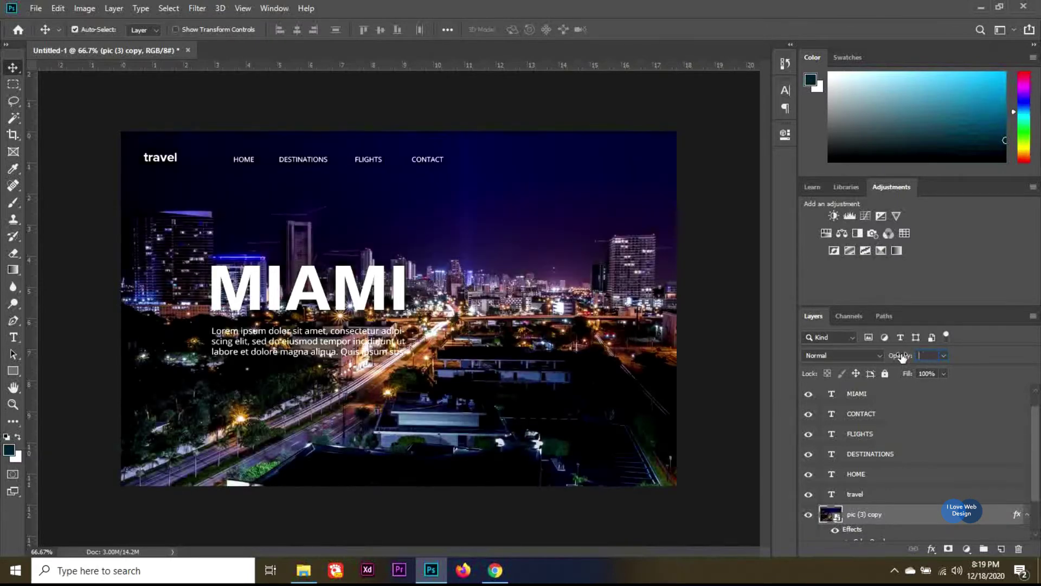
pyautogui.write('40')
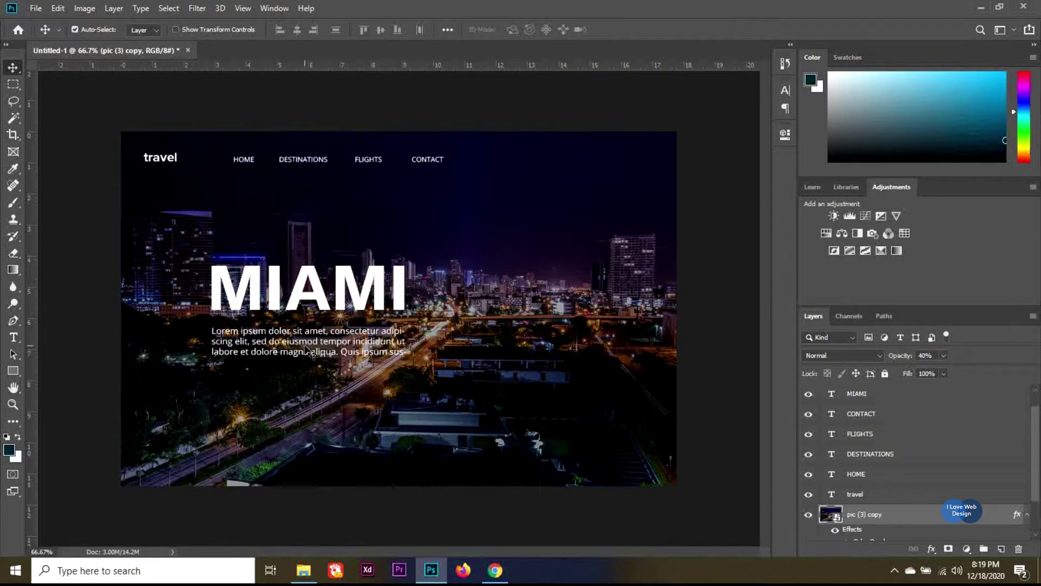
# - Draw a dark teal square about 226 by 226 px to the right of the "MIAMI" heading and paragraph
pyautogui.click(13, 371)
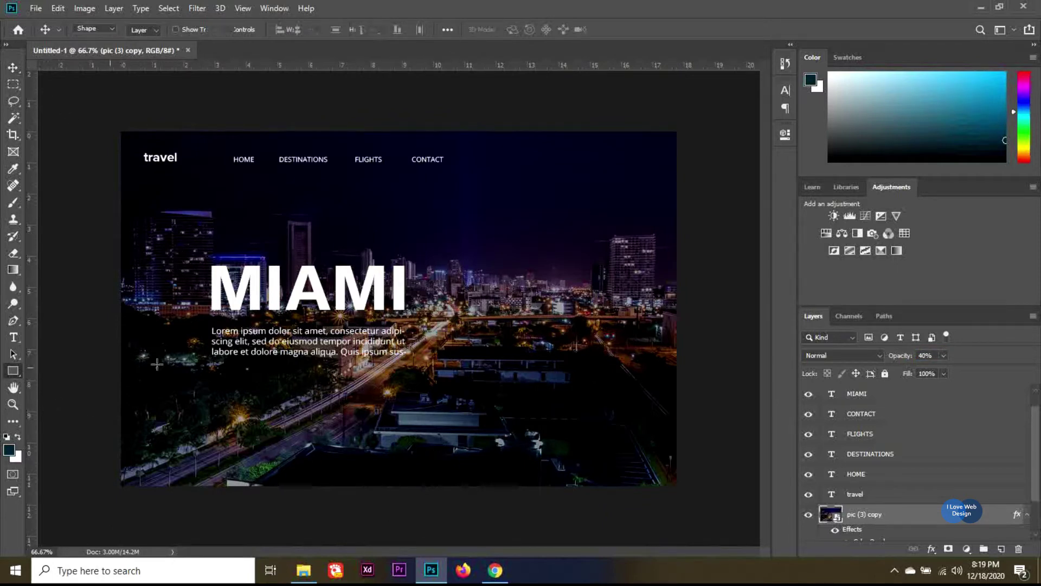
pyautogui.moveTo(476, 282); pyautogui.dragTo(574, 400)
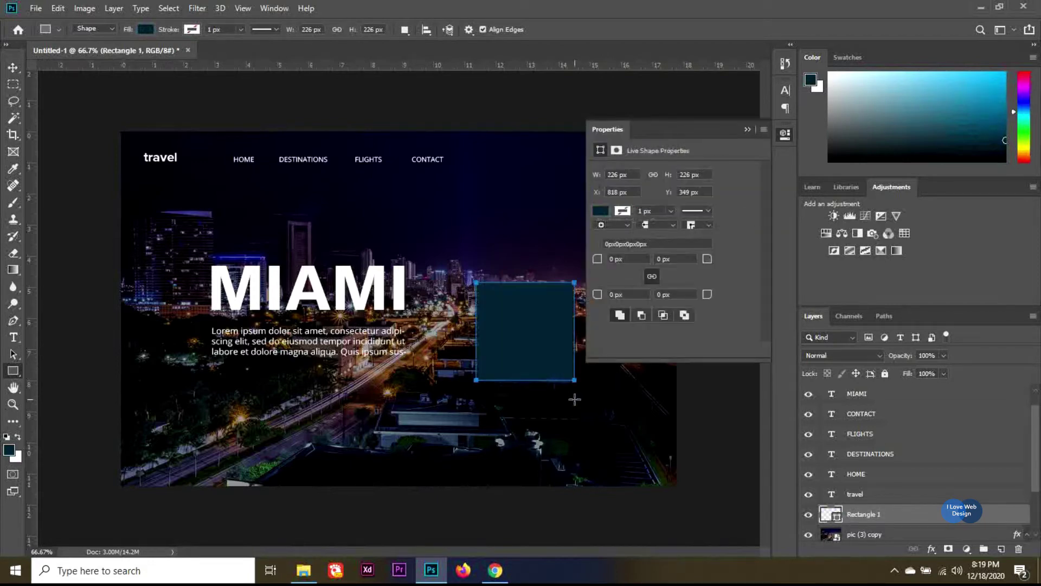
pyautogui.click(747, 131)
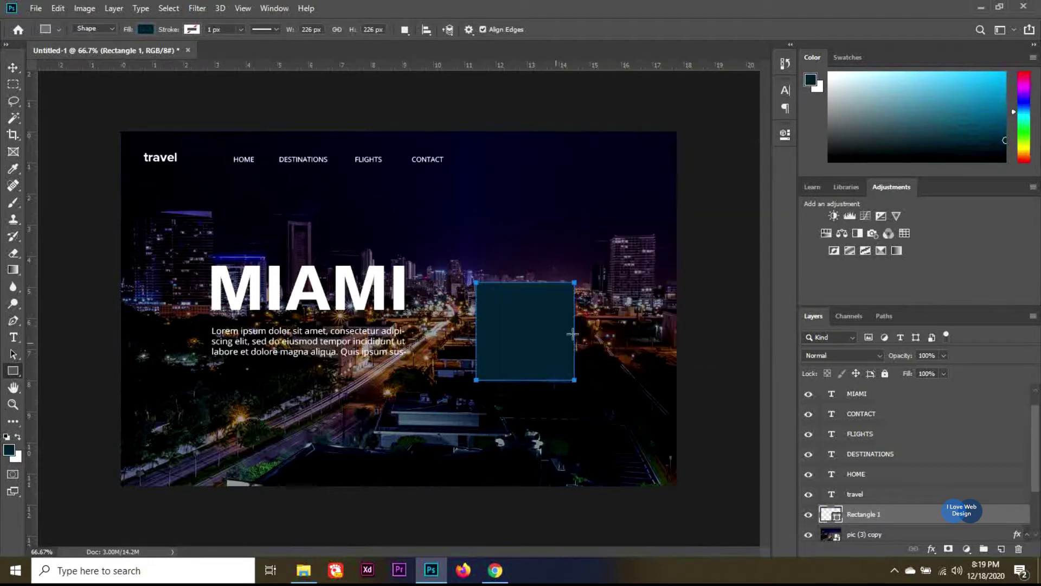
# - Resize the teal square to about 272 by 302 px and align its upper edge with the "MIAMI" heading, close beside the text
pyautogui.hotkey('ctrl', 't')
pyautogui.moveTo(524, 380); pyautogui.dragTo(487, 366)
pyautogui.press('Return')
pyautogui.hotkey('ctrl', 't')
pyautogui.moveTo(553, 401); pyautogui.dragTo(573, 403)
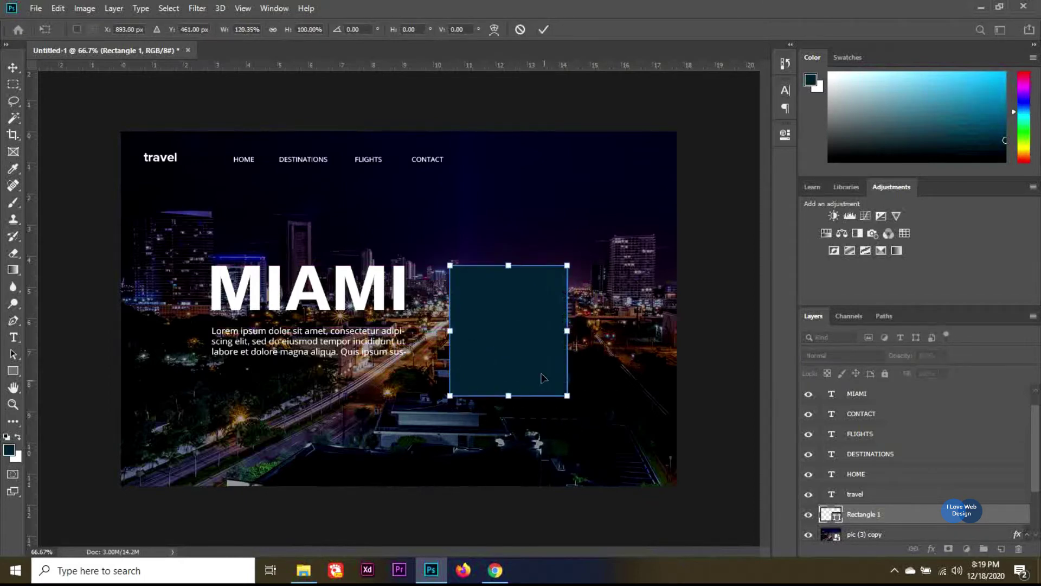
pyautogui.press('Return')
pyautogui.hotkey('shift', 'Left')
pyautogui.hotkey('shift', 'Left')
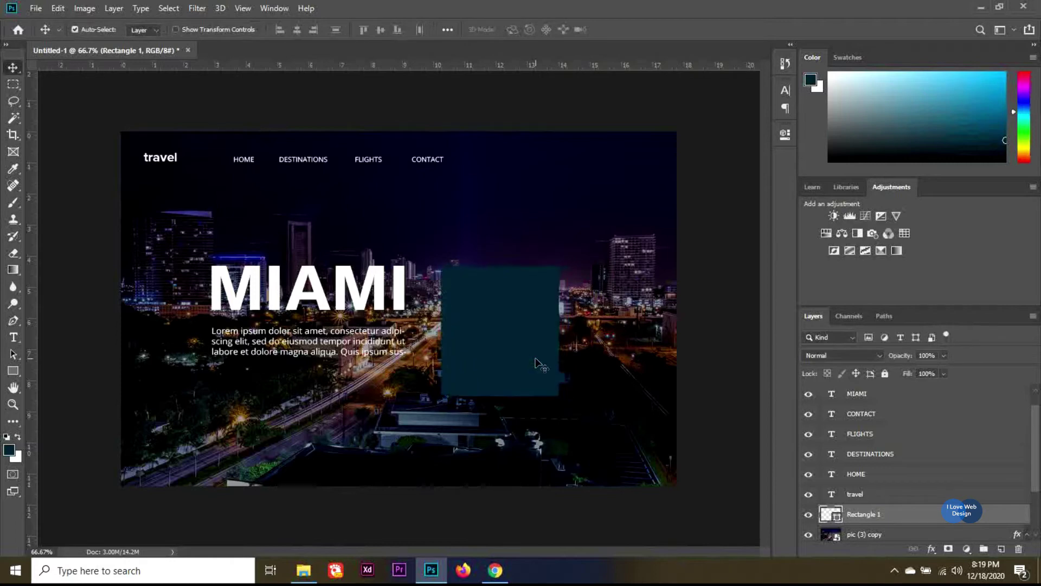
pyautogui.hotkey('shift', 'Left')
# - Round all four corners of the teal rectangle with a 20 px radius
pyautogui.click(786, 108)
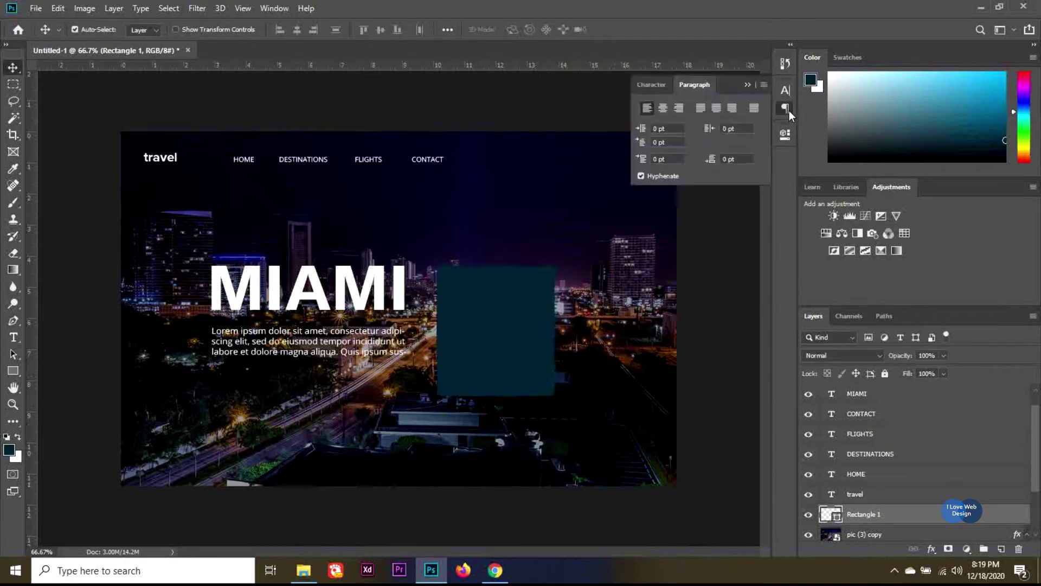
pyautogui.click(784, 134)
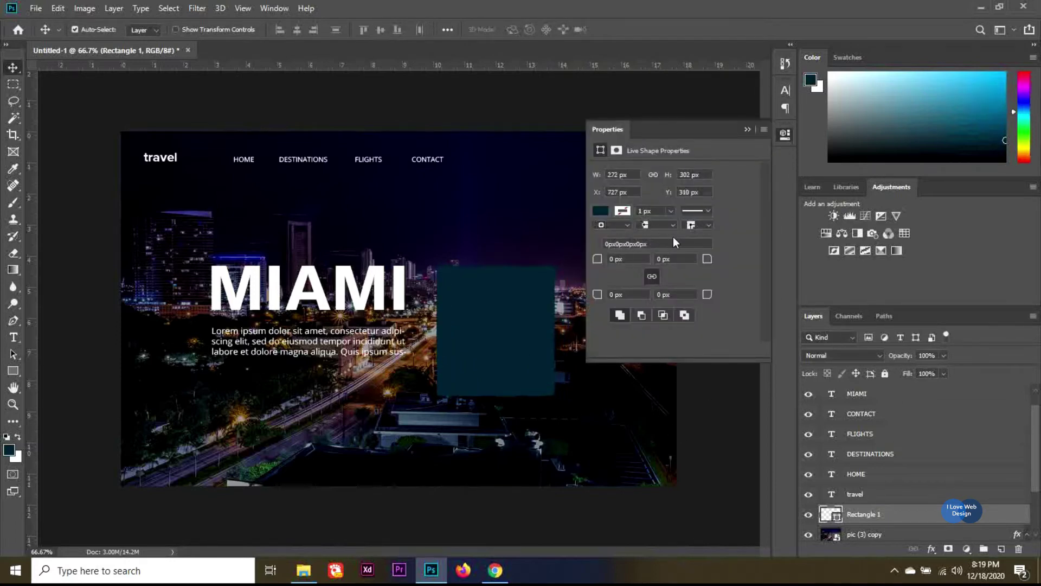
pyautogui.click(626, 225)
pyautogui.click(639, 258)
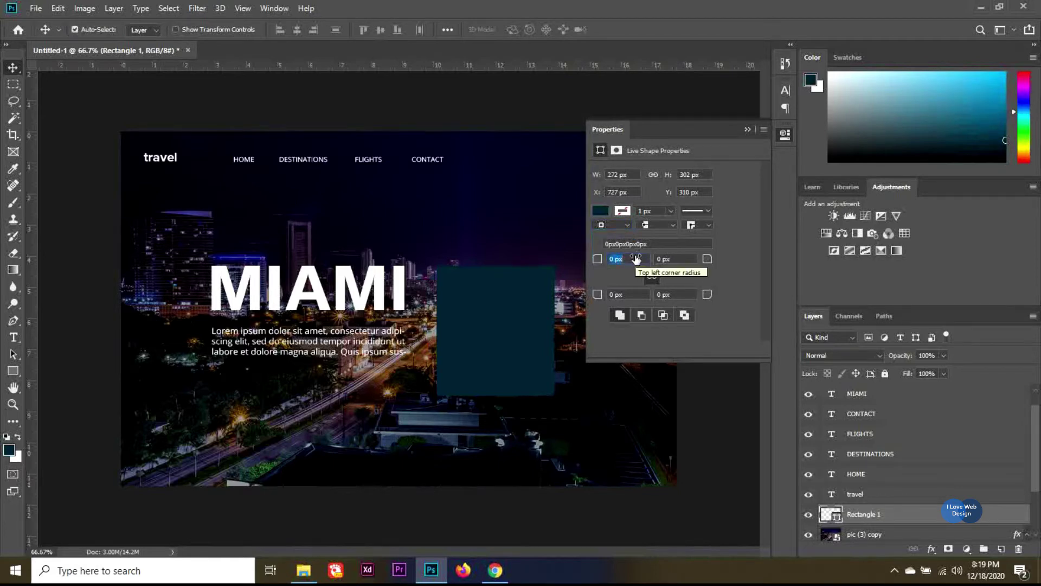
pyautogui.write('20')
pyautogui.press('Return')
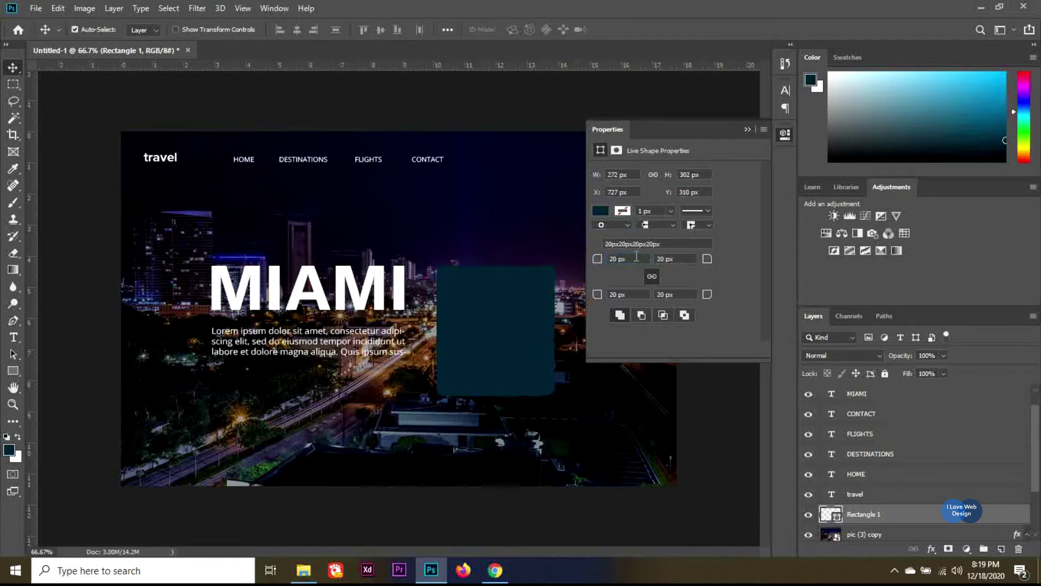
pyautogui.click(747, 131)
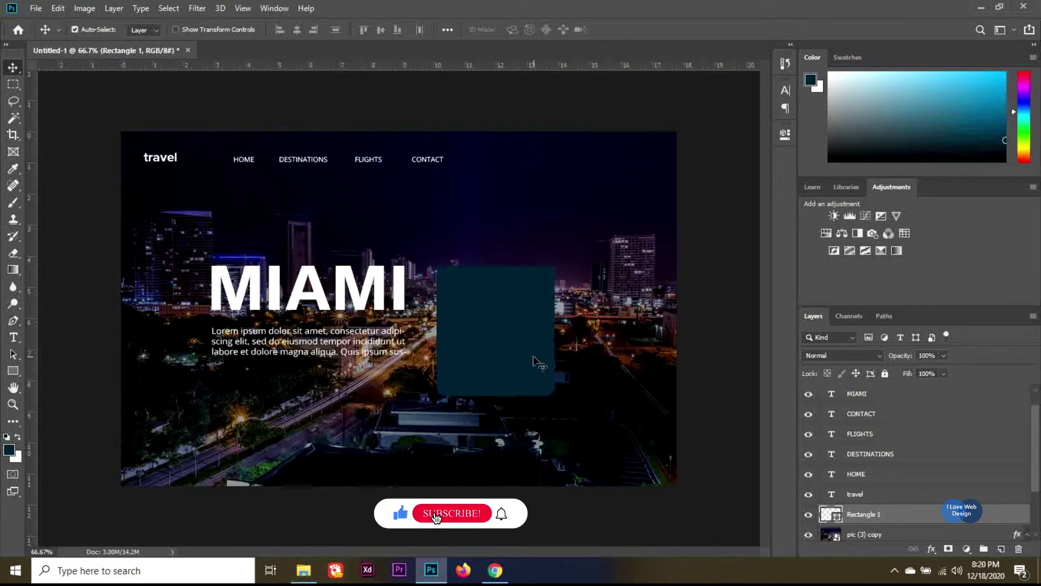
# - Duplicate the rounded rectangle and nudge the copy about 40 px to the right
pyautogui.hotkey('ctrl', 'j')
pyautogui.hotkey('shift', 'Right')
pyautogui.hotkey('shift', 'Right')
pyautogui.hotkey('shift', 'Right')
pyautogui.hotkey('shift', 'Right')
pyautogui.hotkey('shift', 'Right')
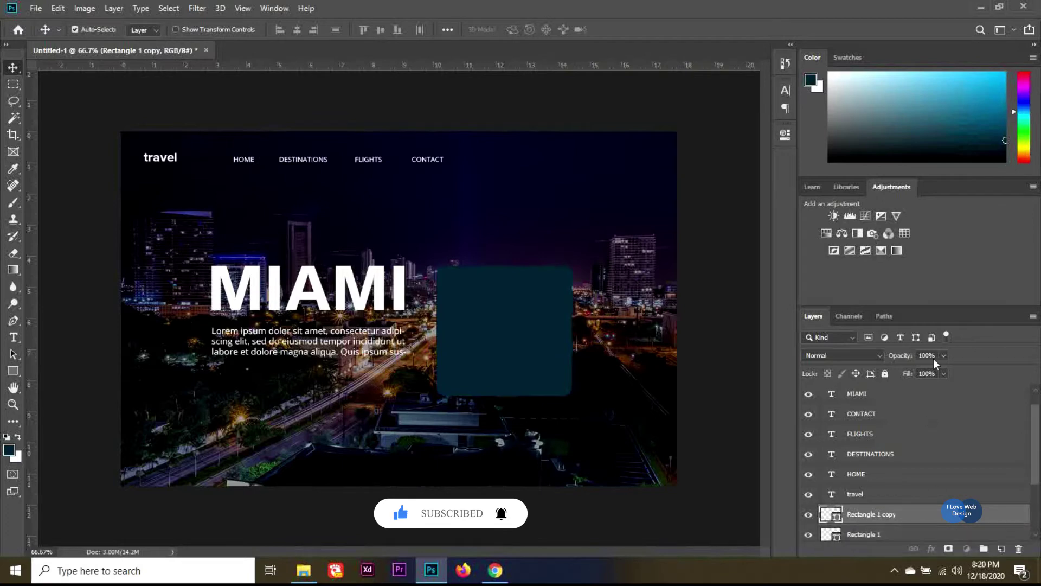
# - Move the Rectangle 1 layer above Rectangle 1 copy so the original sits in front
pyautogui.moveTo(952, 307); pyautogui.dragTo(952, 222)
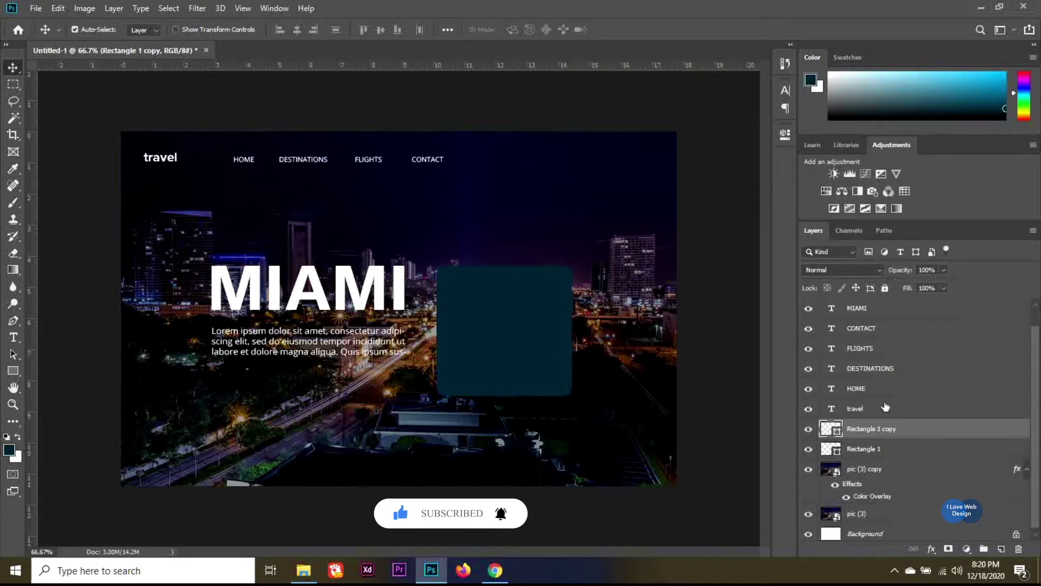
pyautogui.click(868, 449)
pyautogui.hotkey('ctrl', ']')
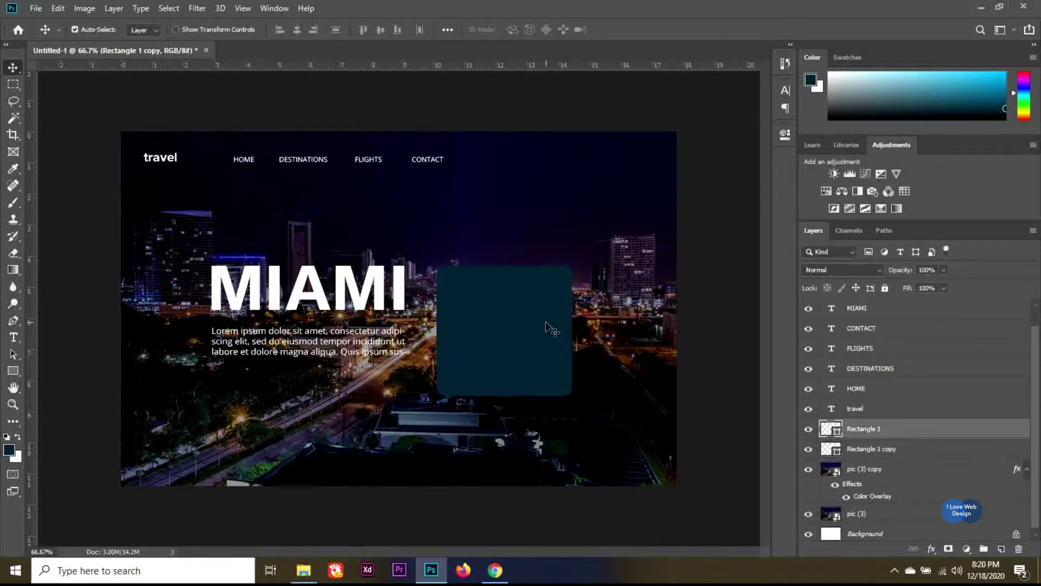
# - Place pic (2) from the Miami folder, scale it down over the front rectangle and clip it to Rectangle 1
pyautogui.click(303, 570)
pyautogui.click(712, 188)
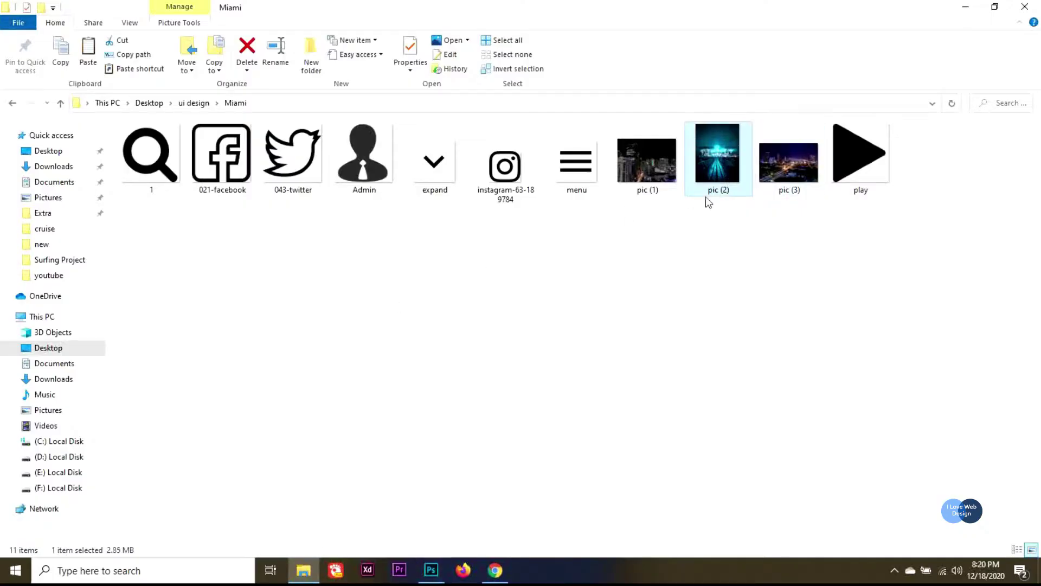
pyautogui.moveTo(564, 362); pyautogui.dragTo(517, 412)
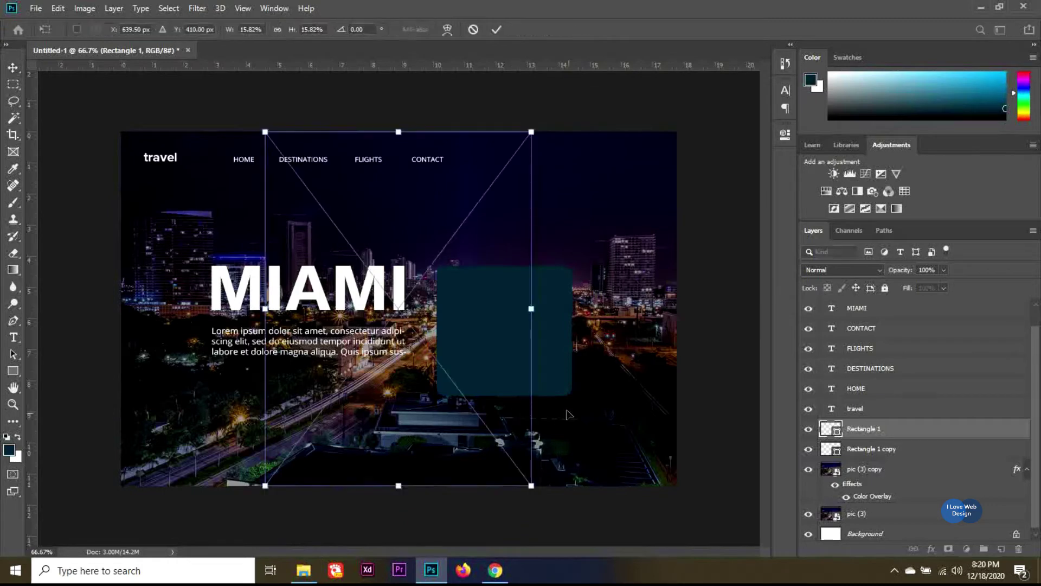
pyautogui.moveTo(535, 489); pyautogui.dragTo(483, 427)
pyautogui.moveTo(390, 357); pyautogui.dragTo(497, 388)
pyautogui.press('Return')
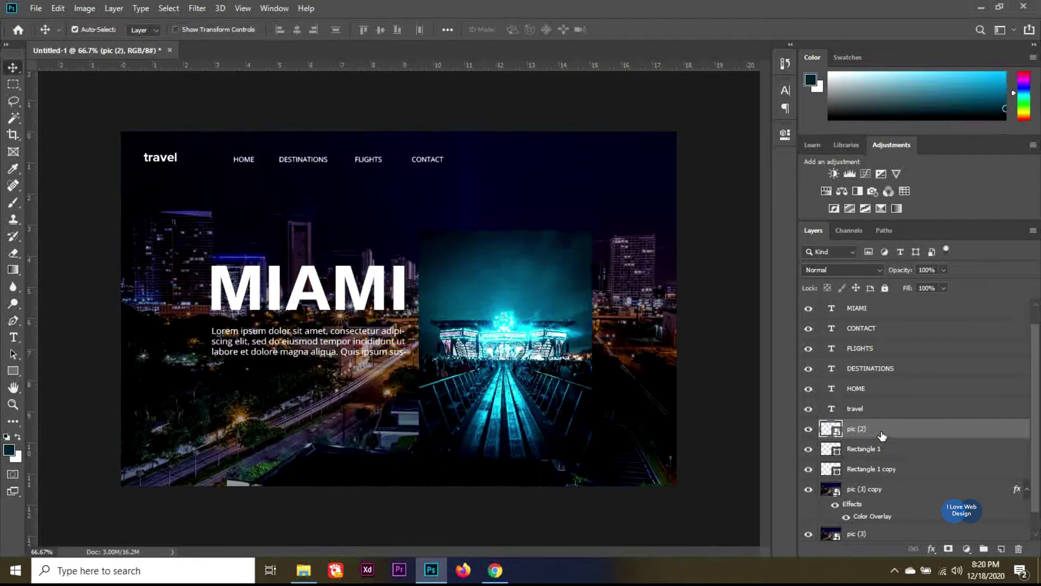
pyautogui.rightClick(882, 429)
pyautogui.click(750, 287)
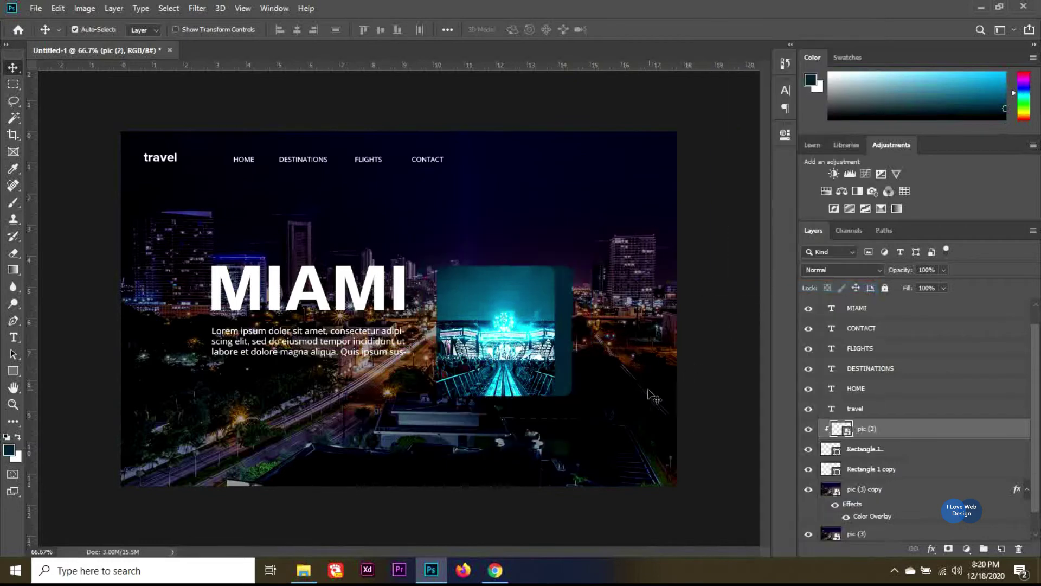
# - Place pic (1) directly above Rectangle 1 copy, scale it down over that rectangle and clip it to the shape
pyautogui.click(860, 465)
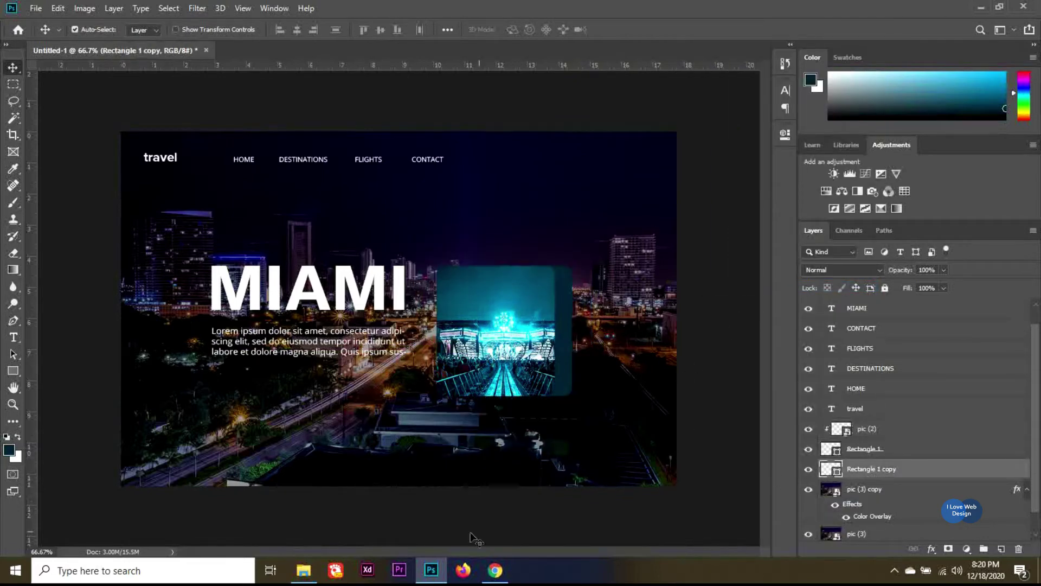
pyautogui.click(300, 579)
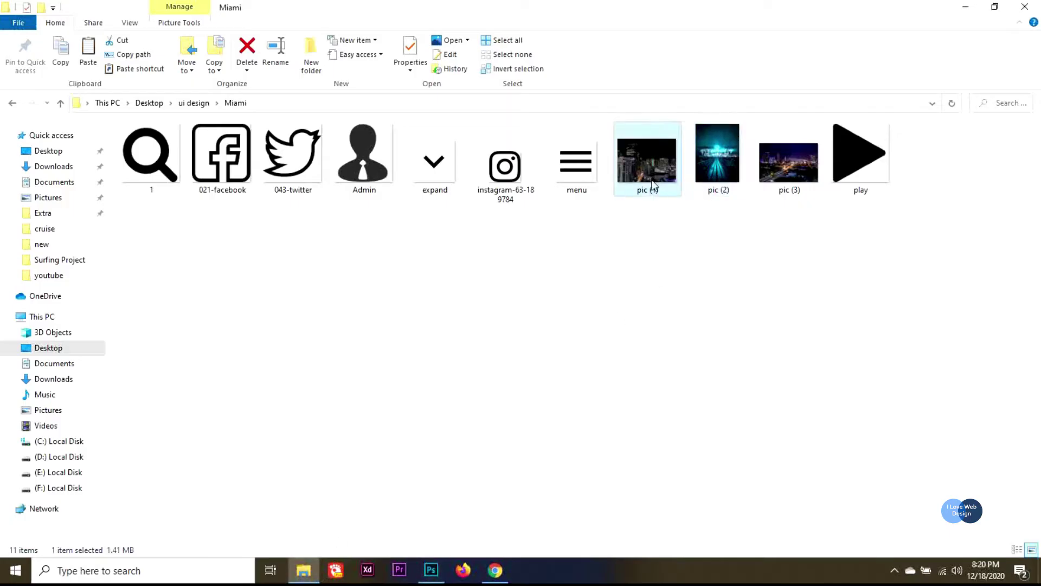
pyautogui.moveTo(646, 158); pyautogui.dragTo(484, 489)
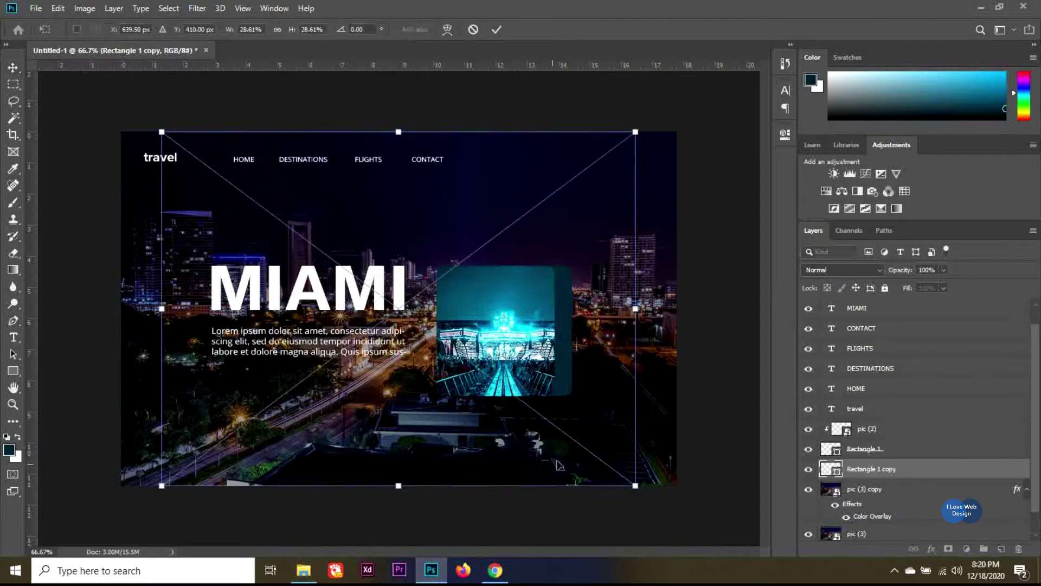
pyautogui.moveTo(635, 488); pyautogui.dragTo(540, 407)
pyautogui.moveTo(482, 344); pyautogui.dragTo(674, 351)
pyautogui.press('Return')
pyautogui.rightClick(862, 475)
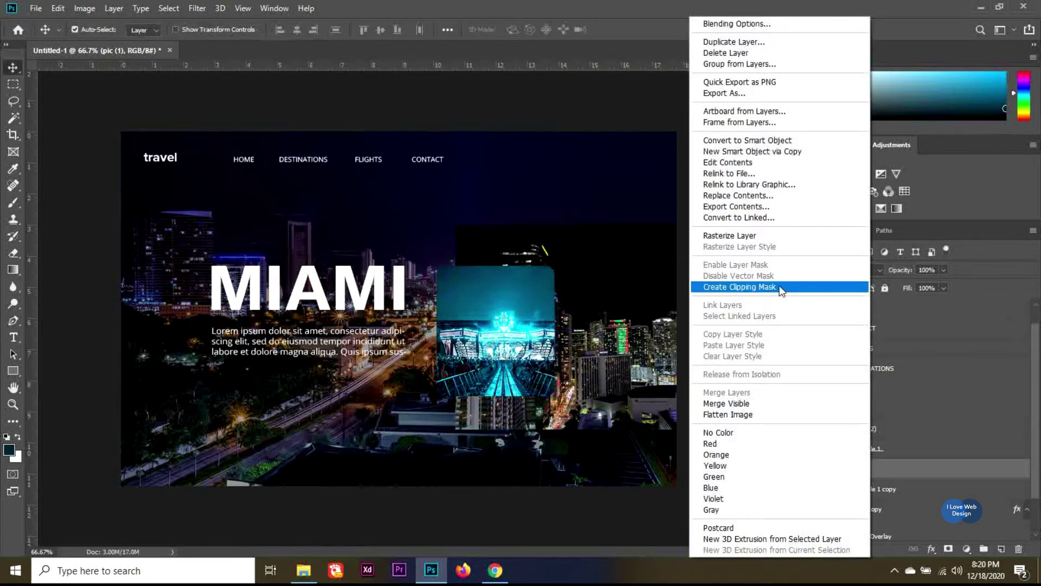
pyautogui.click(727, 285)
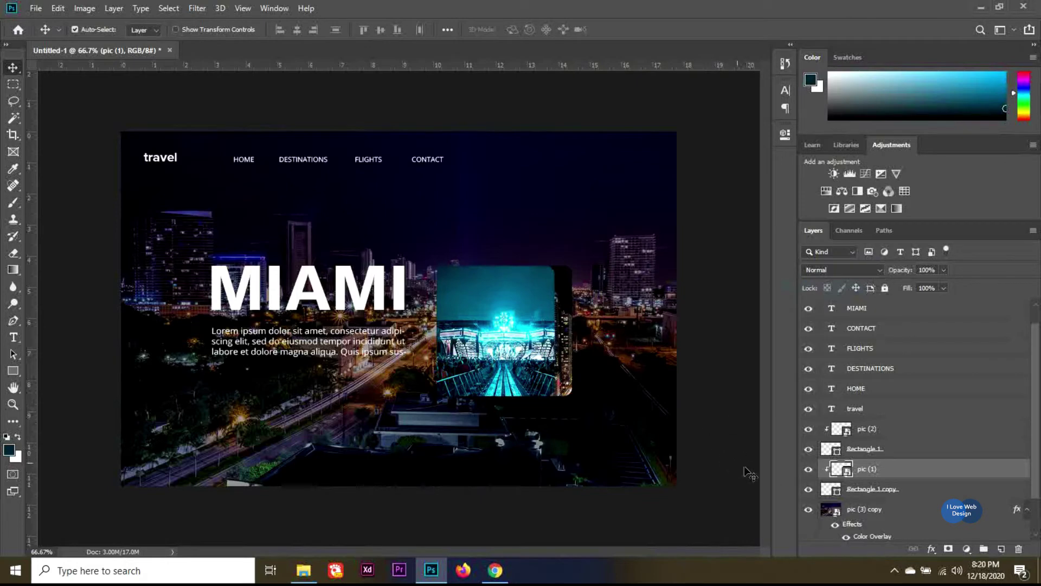
# - Scale pic (1) and Rectangle 1 copy down together to a card about 193 by 214 px, peeking out right of the front card
pyautogui.keyDown('shift'); pyautogui.click(892, 490); pyautogui.keyUp('shift')
pyautogui.hotkey('ctrl', 't')
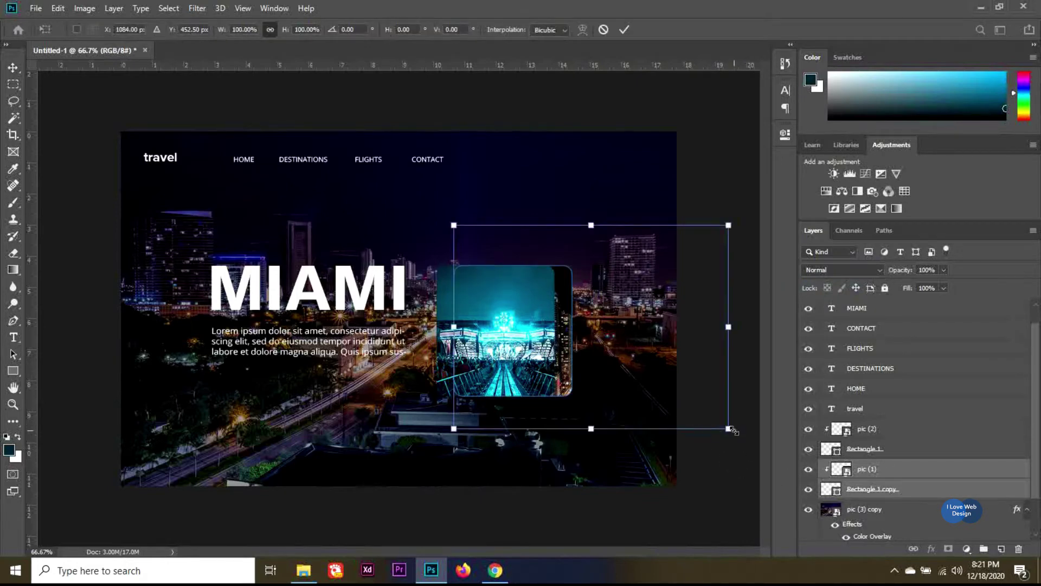
pyautogui.moveTo(734, 430); pyautogui.dragTo(700, 404)
pyautogui.press('Return')
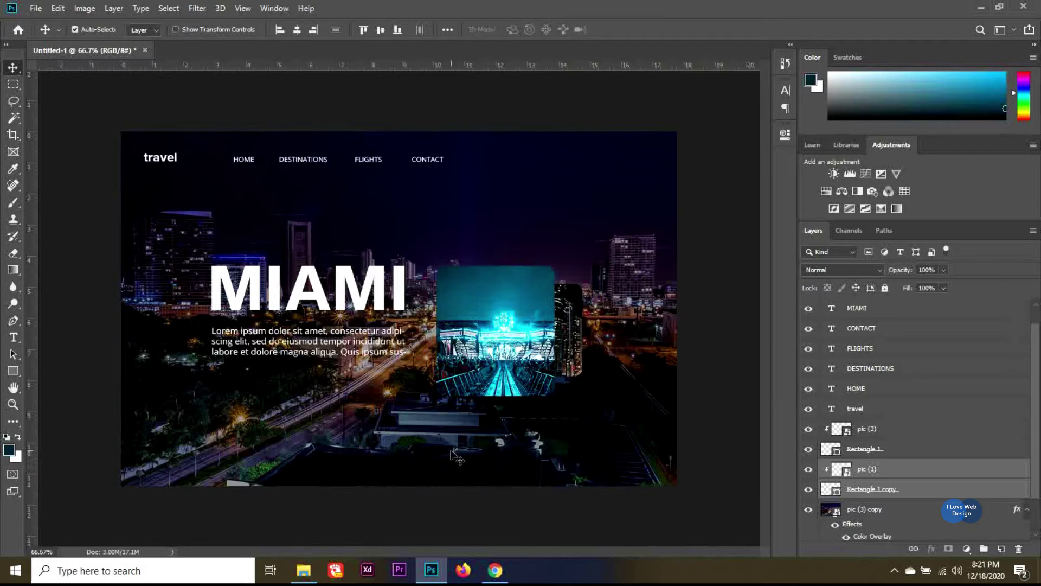
# - Draw a circle about 55 px across on a new layer above pic (2), just below the image cards
pyautogui.click(13, 371)
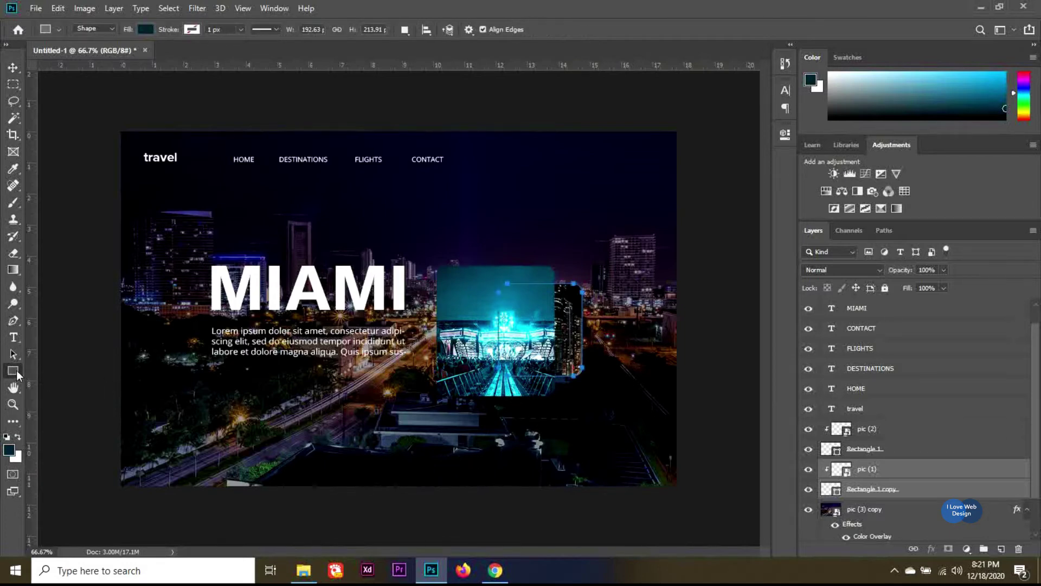
pyautogui.rightClick(15, 366)
pyautogui.click(64, 399)
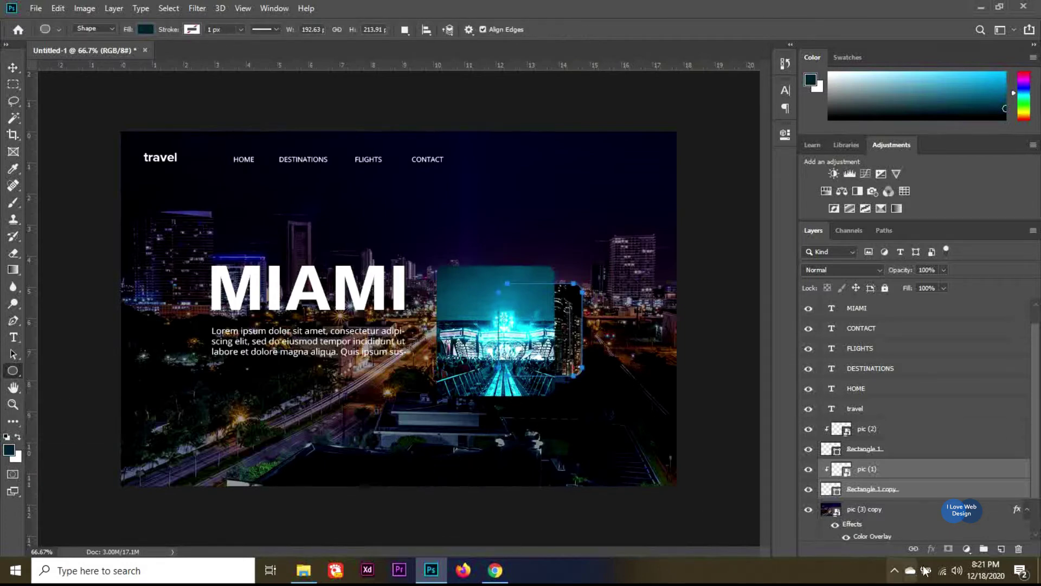
pyautogui.click(896, 430)
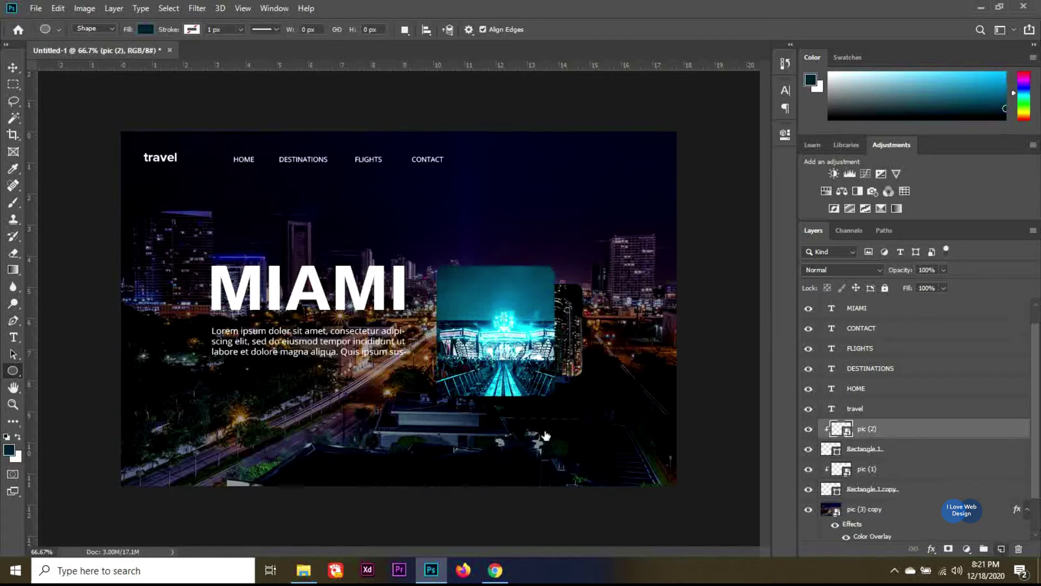
pyautogui.moveTo(542, 426); pyautogui.dragTo(570, 448)
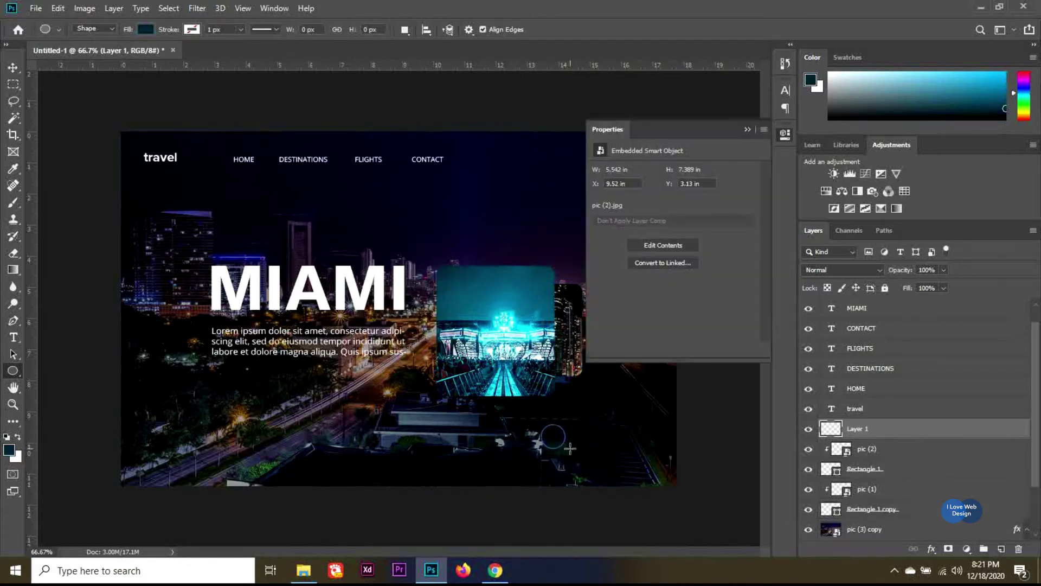
# - Give the small circle no fill and a white 3 px stroke
pyautogui.click(146, 29)
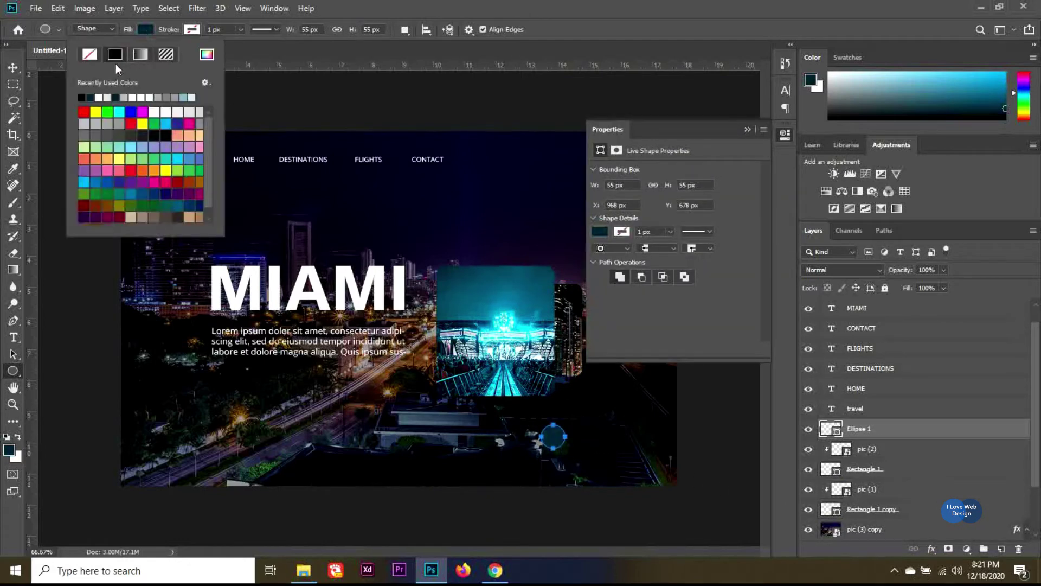
pyautogui.click(90, 53)
pyautogui.click(192, 29)
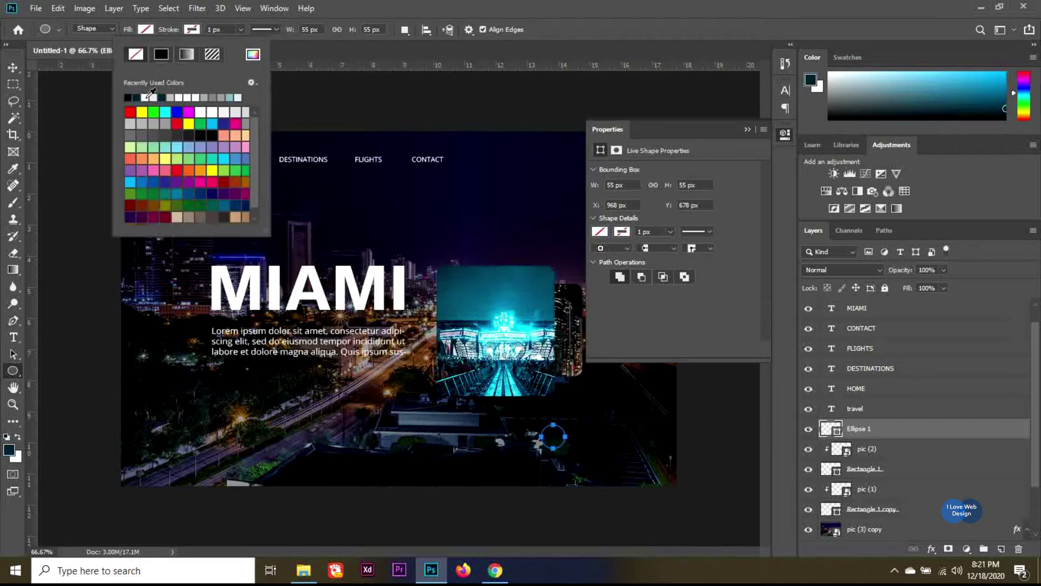
pyautogui.click(145, 98)
pyautogui.write('3')
pyautogui.press('Return')
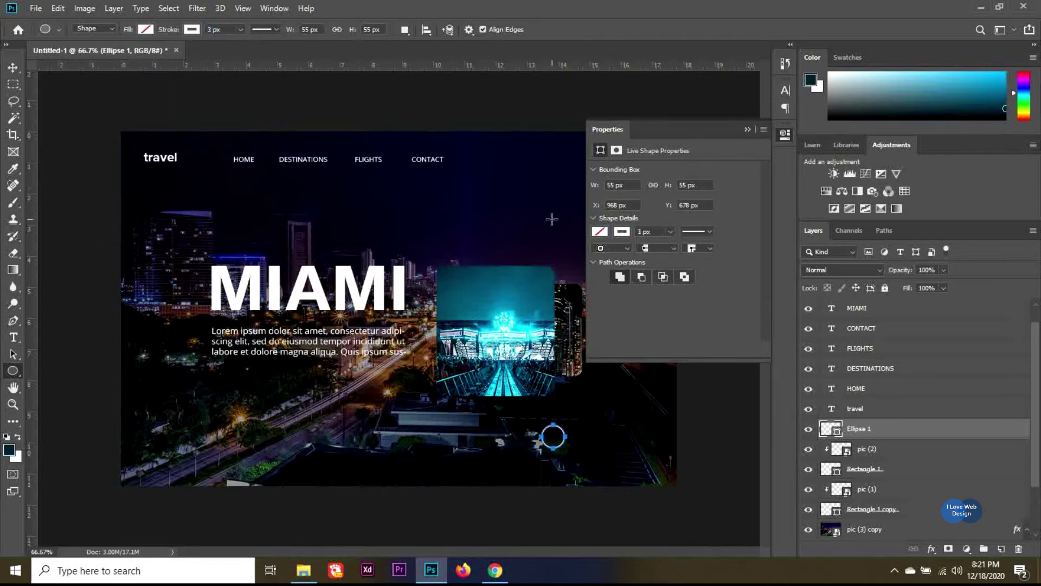
pyautogui.click(747, 130)
pyautogui.click(16, 68)
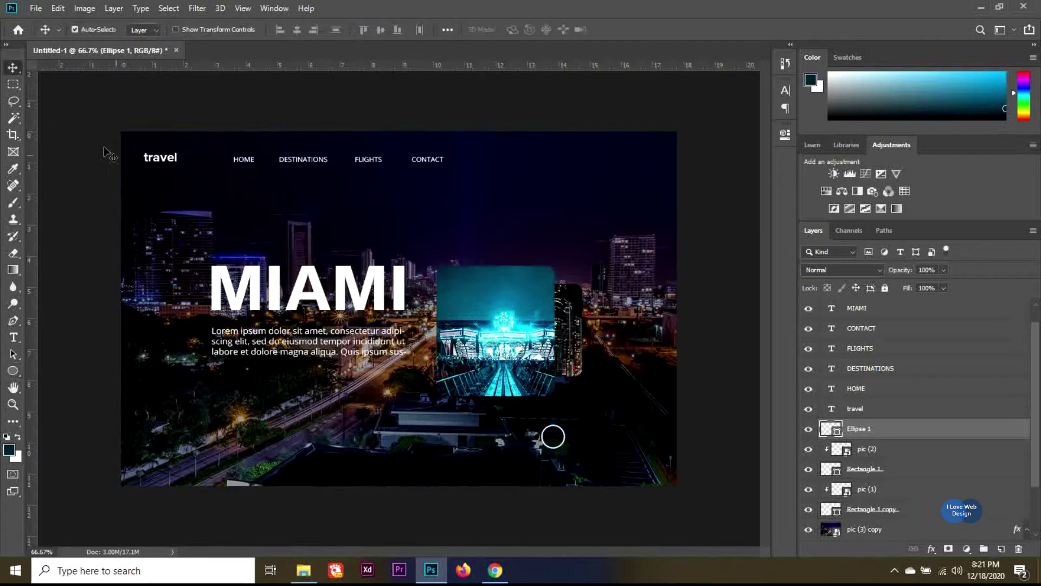
# - Move the white circle up onto the front image card, near the card's lower-right corner
pyautogui.hotkey('shift', 'Up')
pyautogui.hotkey('shift', 'Up')
pyautogui.hotkey('shift', 'Up')
pyautogui.hotkey('shift', 'Up')
pyautogui.hotkey('shift', 'Up')
pyautogui.hotkey('shift', 'Up')
pyautogui.hotkey('shift', 'Up')
pyautogui.hotkey('shift', 'Up')
pyautogui.hotkey('shift', 'Up')
pyautogui.hotkey('shift', 'Up')
pyautogui.hotkey('shift', 'Up')
pyautogui.hotkey('shift', 'Up')
pyautogui.hotkey('shift', 'Up')
pyautogui.hotkey('shift', 'Up')
pyautogui.hotkey('shift', 'Up')
pyautogui.hotkey('shift', 'Up')
pyautogui.hotkey('shift', 'Up')
pyautogui.hotkey('shift', 'Left')
pyautogui.hotkey('shift', 'Left')
pyautogui.hotkey('shift', 'Left')
pyautogui.hotkey('shift', 'Left')
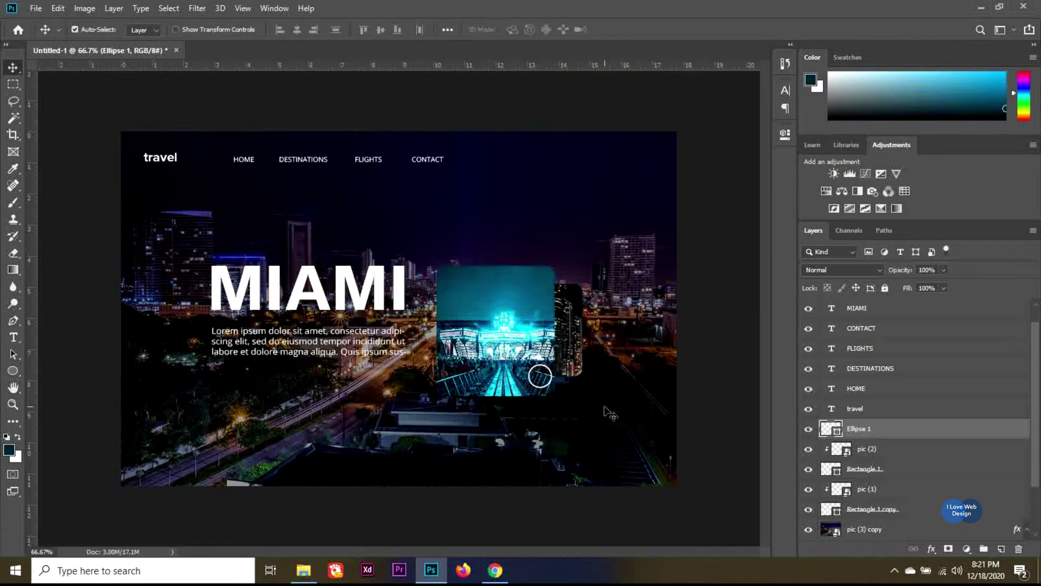
pyautogui.hotkey('shift', 'Down')
pyautogui.press('Down')
pyautogui.press('Down')
pyautogui.press('Down')
# - Scale the white circle on the front card down slightly
pyautogui.hotkey('ctrl', 't')
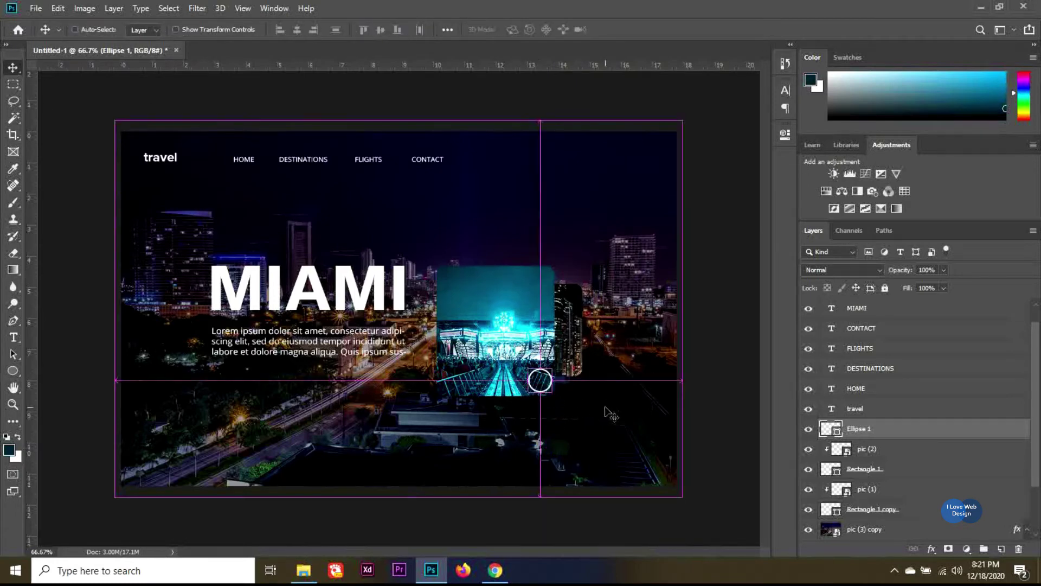
pyautogui.moveTo(550, 394); pyautogui.dragTo(548, 389)
pyautogui.press('Return')
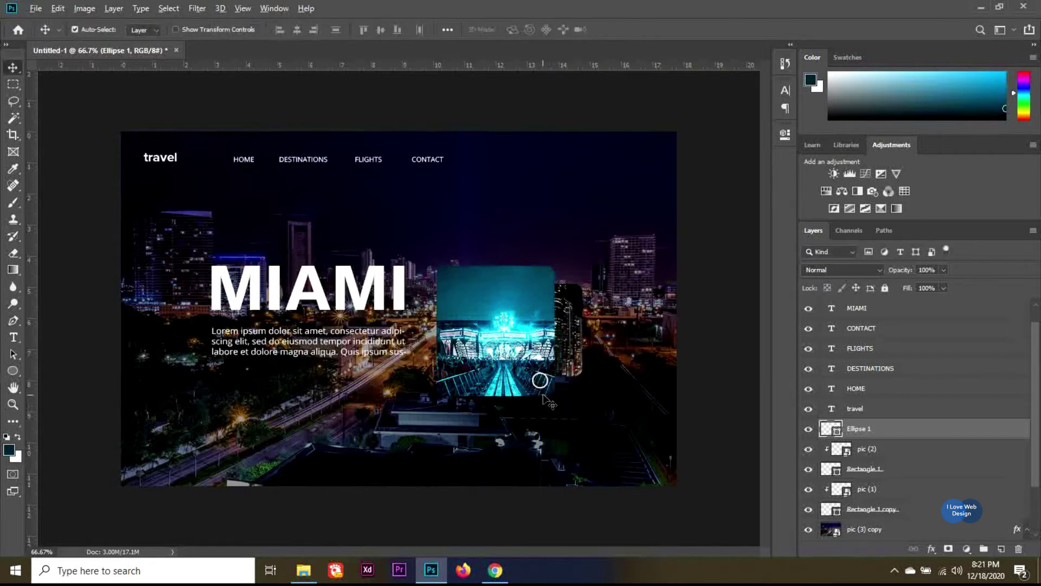
# - Place the play image from the Miami folder and scale it down to fit inside the white circle
pyautogui.scroll(3, 544, 398)
pyautogui.click(303, 570)
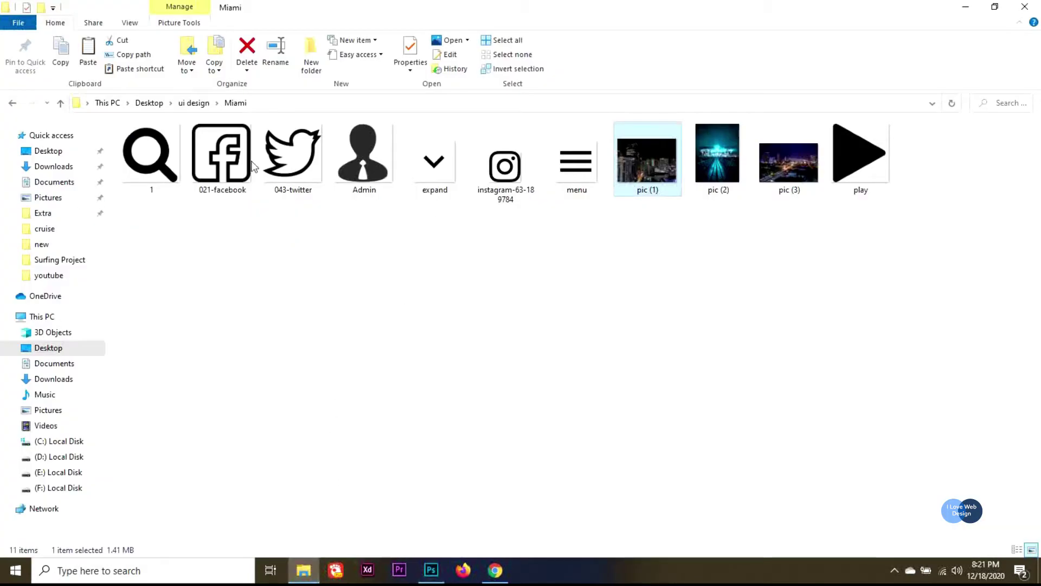
pyautogui.click(862, 163)
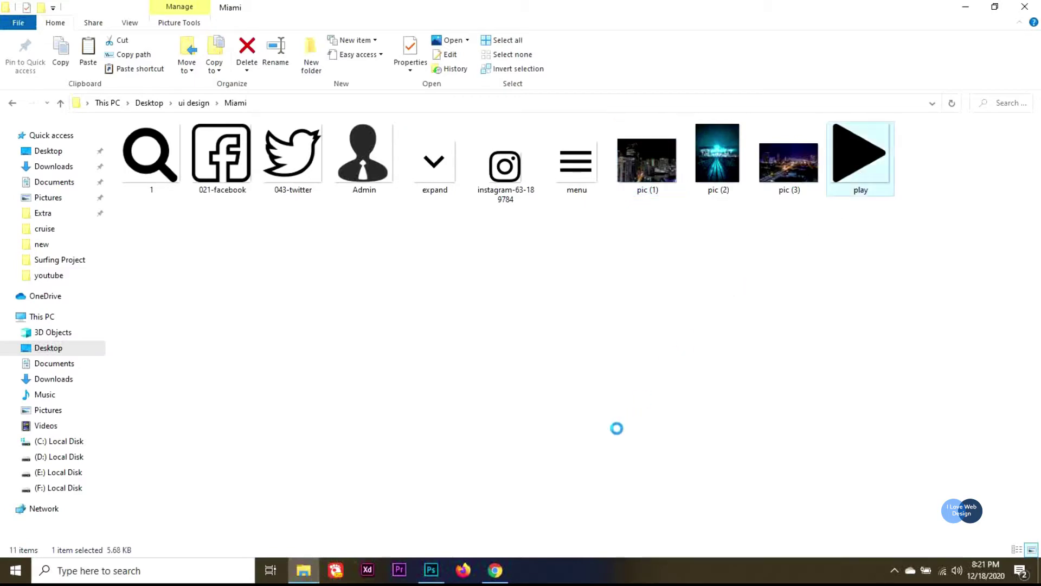
pyautogui.click(431, 570)
pyautogui.moveTo(543, 449); pyautogui.dragTo(576, 380)
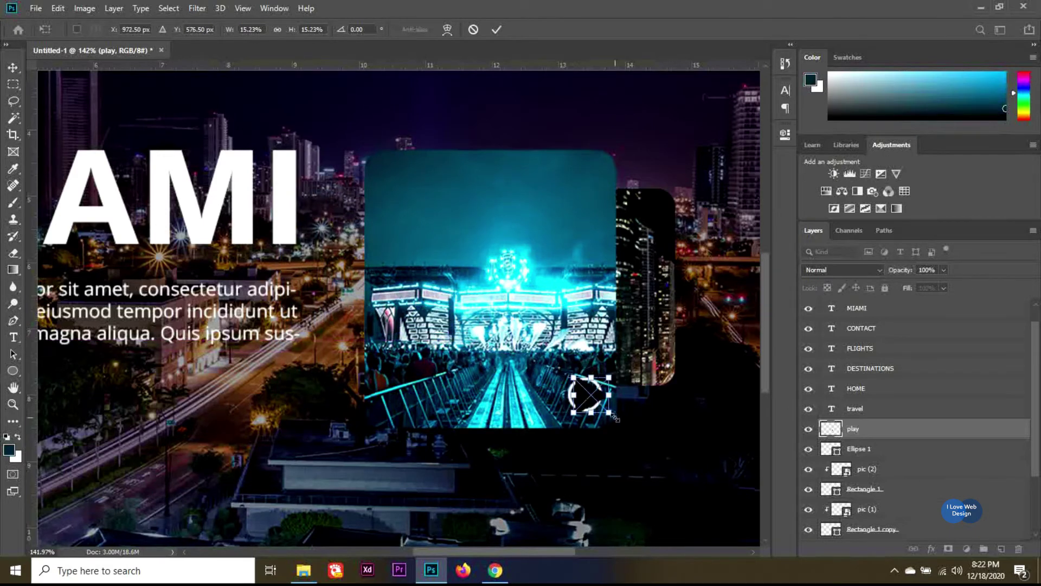
pyautogui.moveTo(612, 416); pyautogui.dragTo(607, 401)
pyautogui.press('Return')
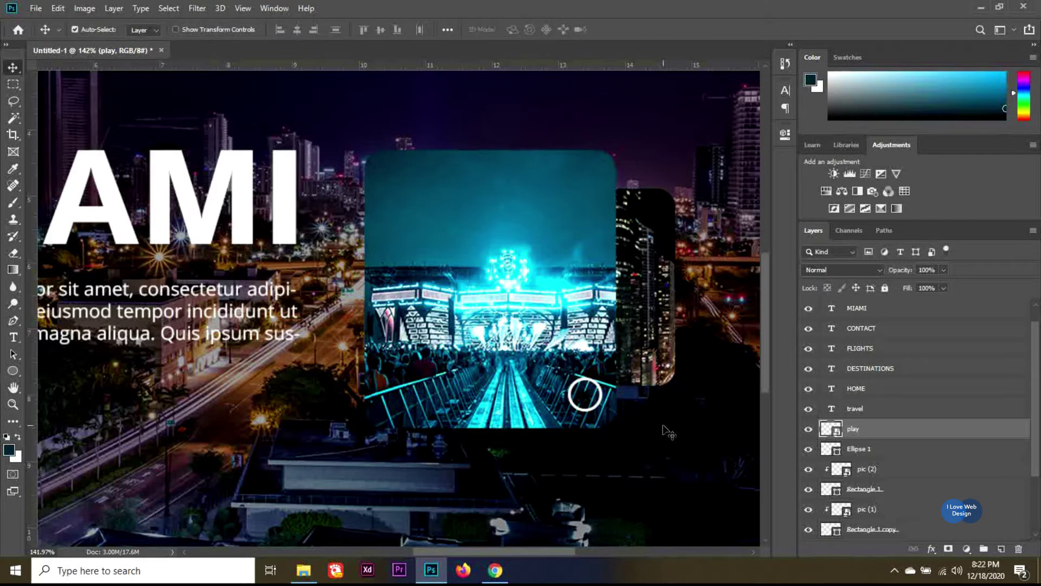
# - Apply a white (ffffff) Color Overlay to the play icon
pyautogui.doubleClick(911, 428)
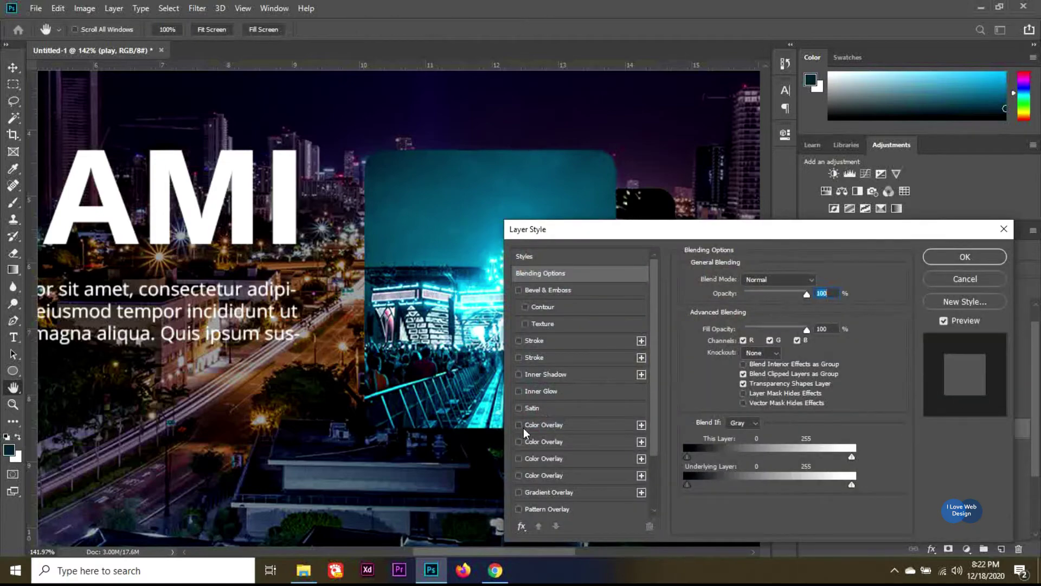
pyautogui.click(544, 424)
pyautogui.click(818, 280)
pyautogui.moveTo(722, 332); pyautogui.dragTo(683, 298)
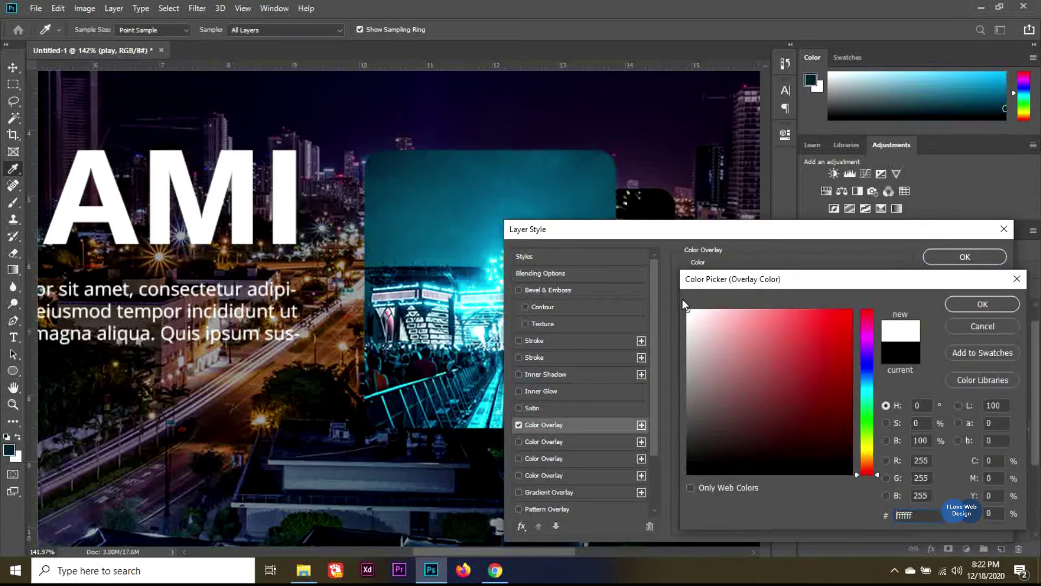
pyautogui.click(971, 305)
pyautogui.click(959, 257)
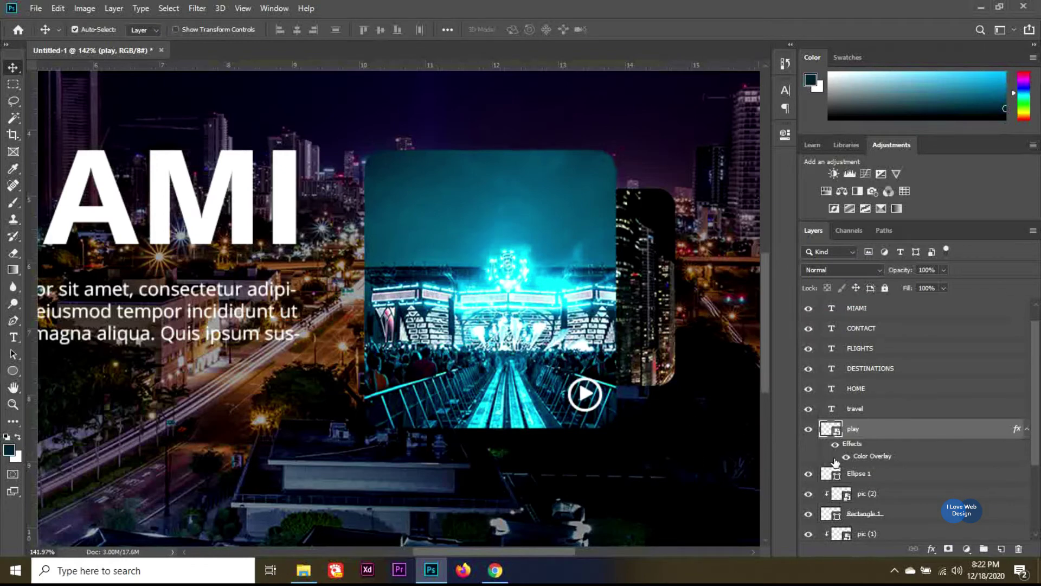
# - Enlarge the play icon and its circle together slightly
pyautogui.keyDown('shift'); pyautogui.click(866, 476); pyautogui.keyUp('shift')
pyautogui.hotkey('ctrl', 't')
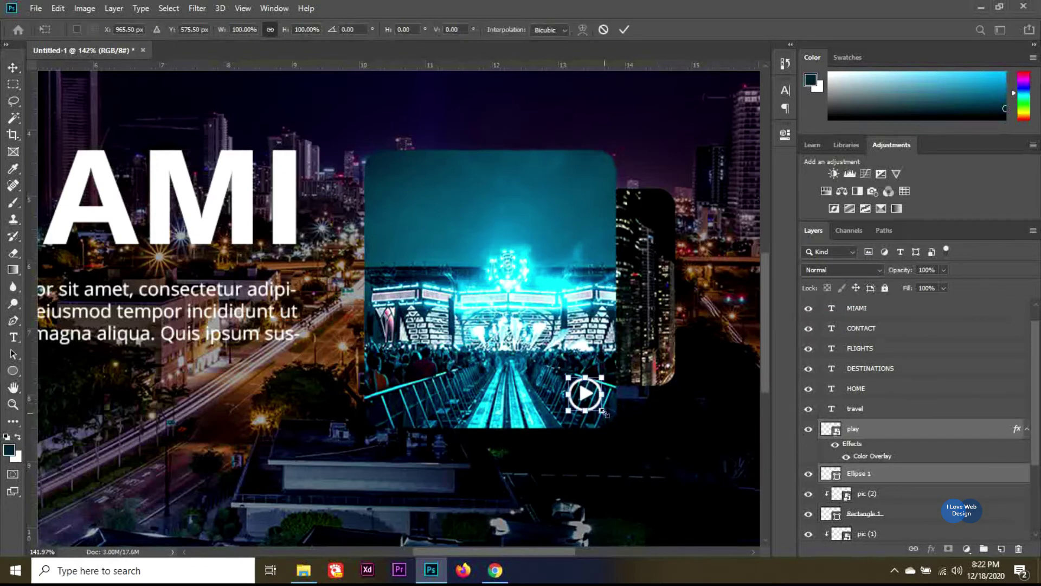
pyautogui.moveTo(602, 410); pyautogui.dragTo(608, 416)
pyautogui.press('Return')
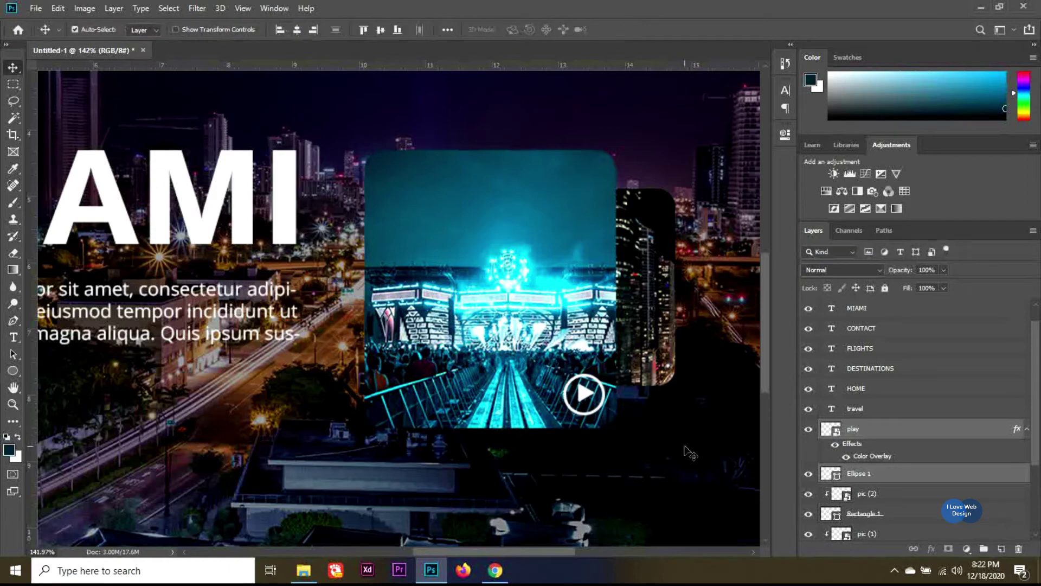
# - Add the text "TRAVEL NOW" in white Open Sans Regular 20 pt near the bottom of the page
pyautogui.scroll(-5, 613, 457)
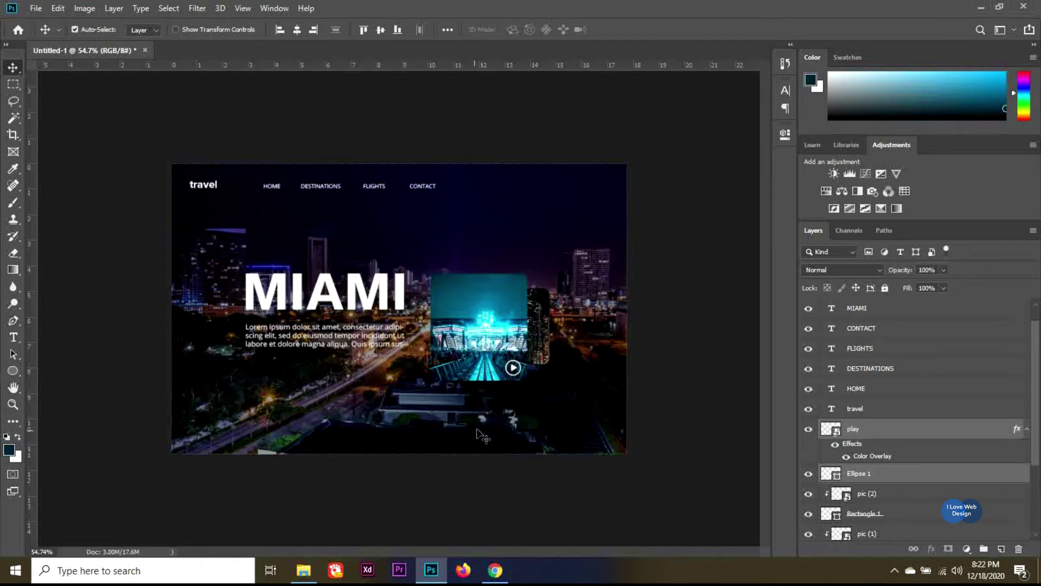
pyautogui.press('t')
pyautogui.click(332, 412)
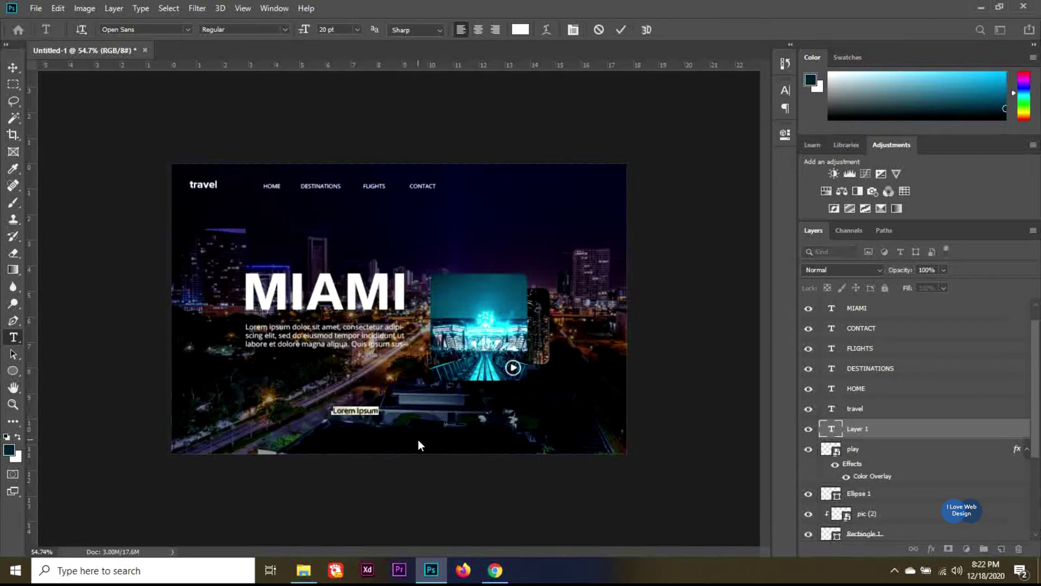
pyautogui.write('TRAVEL NOW')
pyautogui.click(163, 28)
pyautogui.write('P')
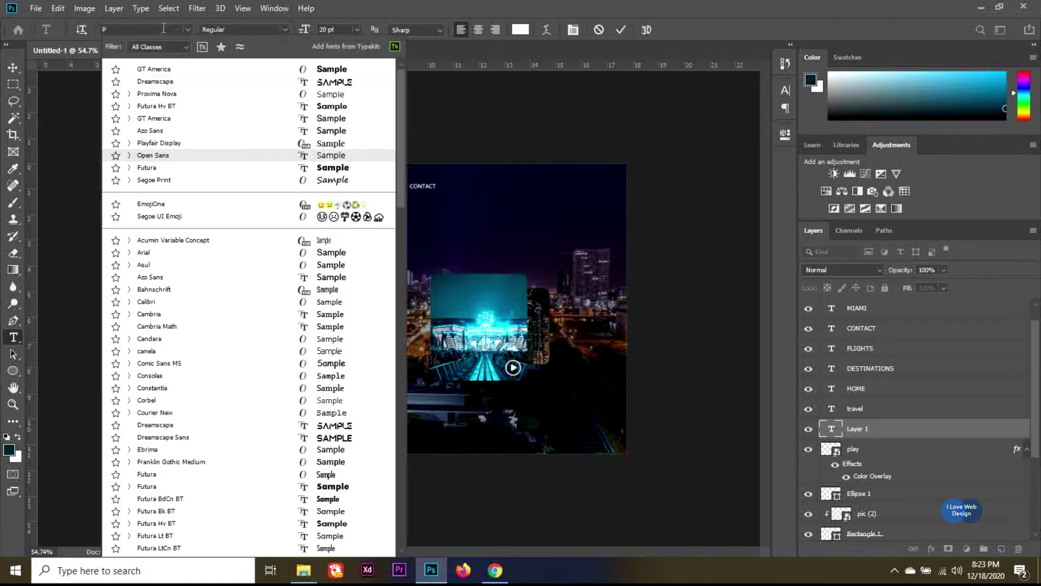
pyautogui.write('RO')
pyautogui.click(602, 30)
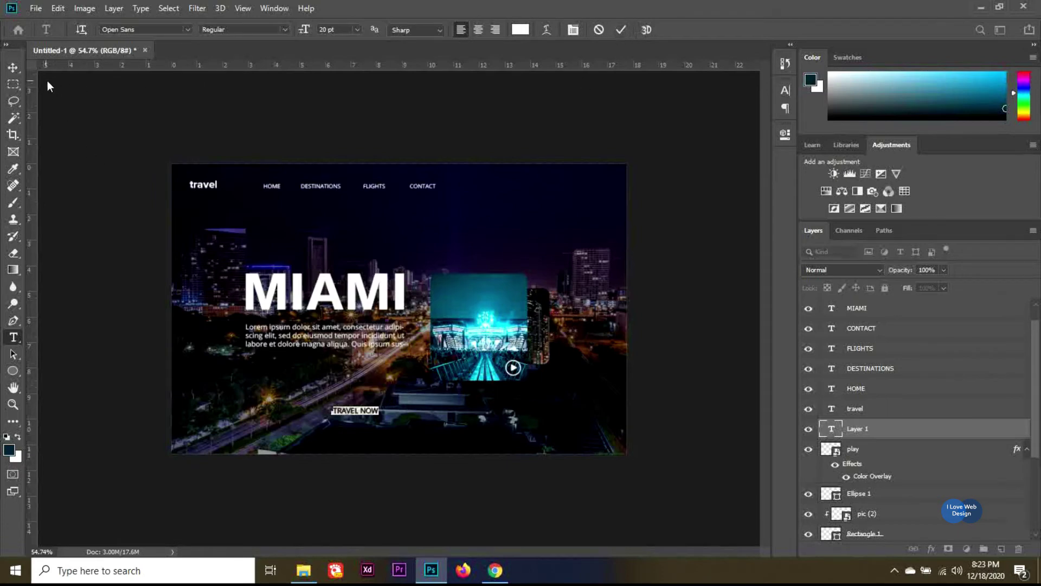
# - Move the TRAVEL NOW text to the horizontal centre of the page near its lower edge
pyautogui.click(13, 68)
pyautogui.moveTo(368, 413); pyautogui.dragTo(424, 419)
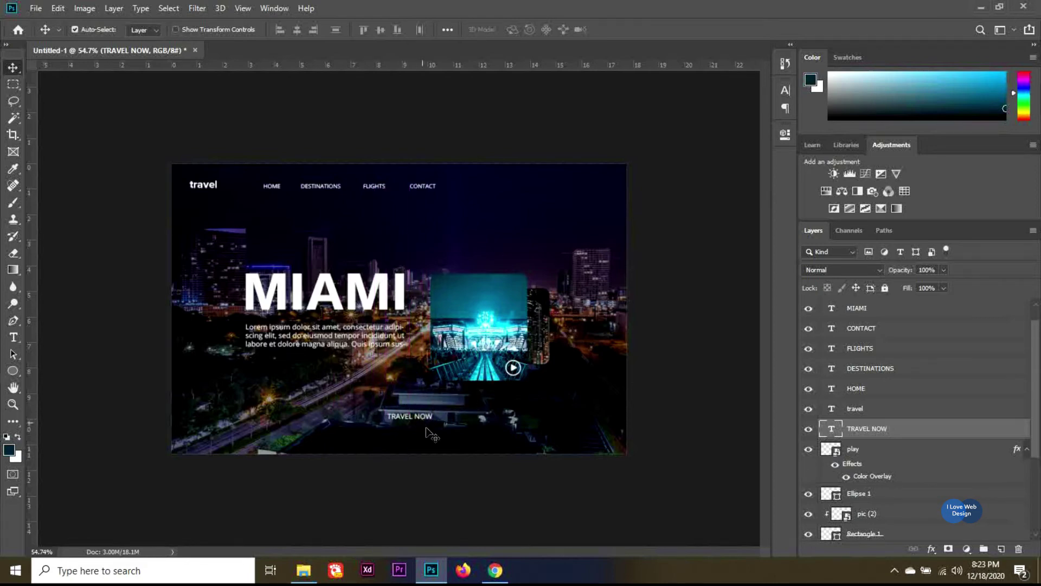
pyautogui.hotkey('shift', 'Left')
# - Place the expand image centred under TRAVEL NOW at about 80% scale and copy the play icon's Color Overlay onto it
pyautogui.click(303, 570)
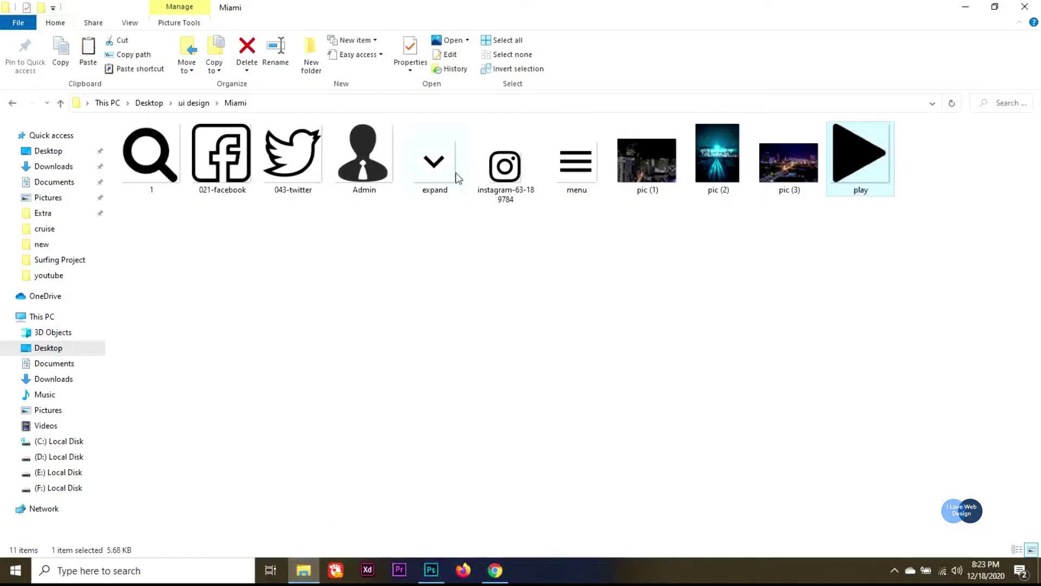
pyautogui.moveTo(456, 173); pyautogui.dragTo(413, 446)
pyautogui.moveTo(402, 314); pyautogui.dragTo(406, 431)
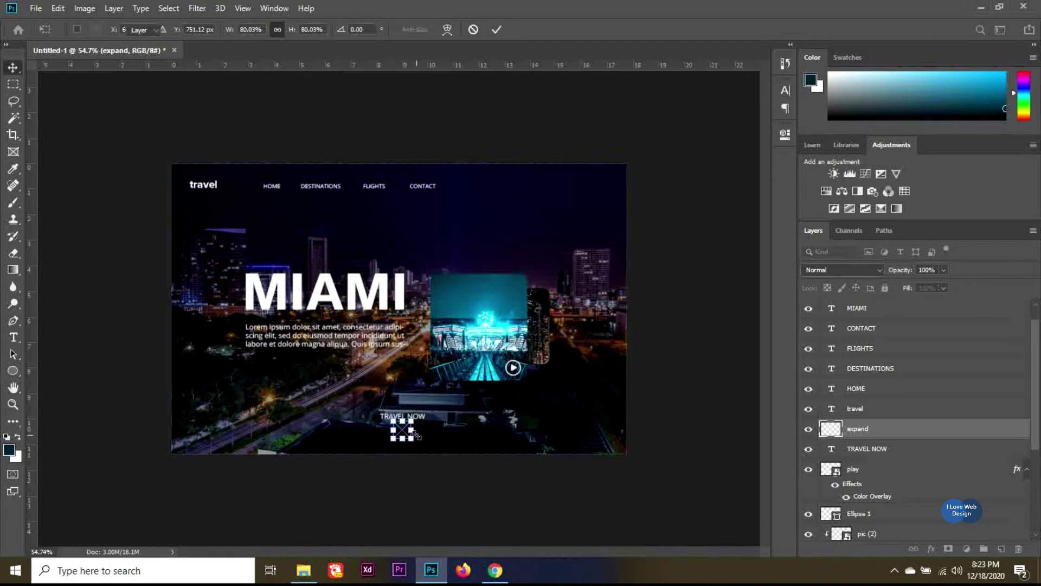
pyautogui.press('Return')
pyautogui.moveTo(865, 498); pyautogui.dragTo(891, 431)
# - Duplicate the expand chevron and offset the copy slightly below it to form a double down arrow
pyautogui.scroll(5, 421, 449)
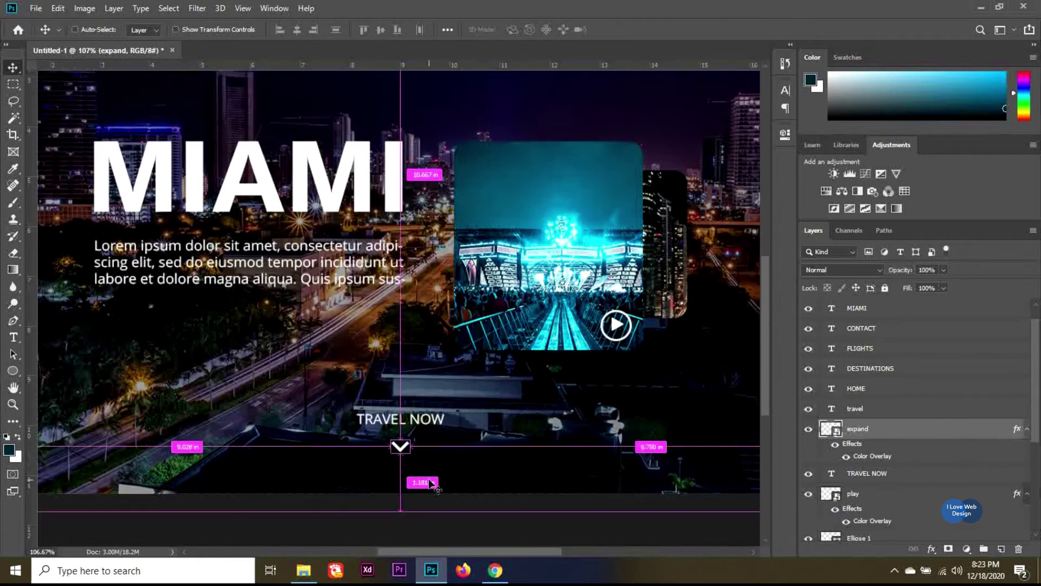
pyautogui.hotkey('ctrl', 'j')
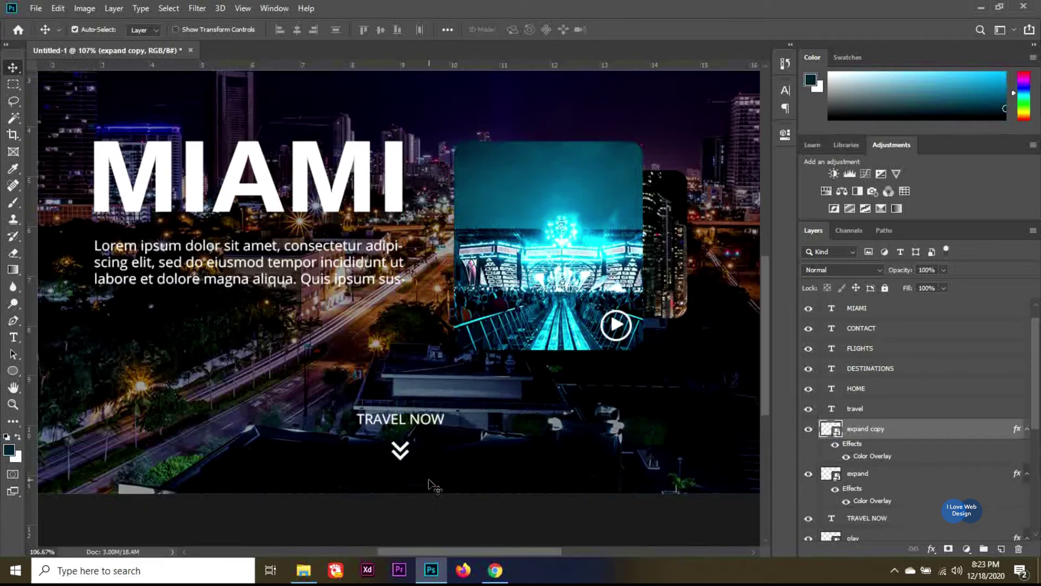
pyautogui.scroll(-5, 434, 485)
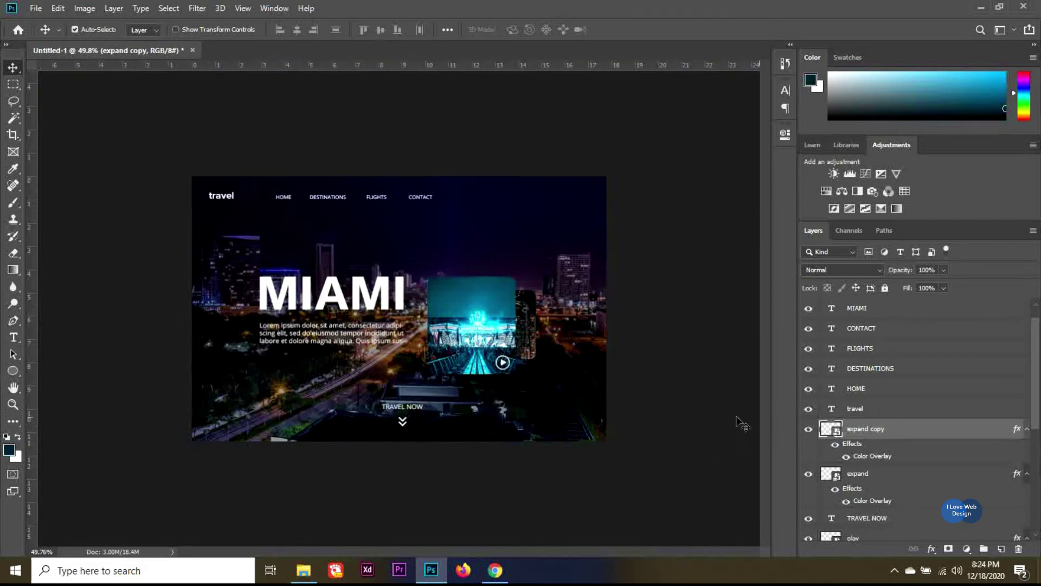
# - Draw a vertical 1 px line about 63 px tall just left of the paragraph and give it a white fill
pyautogui.click(421, 407)
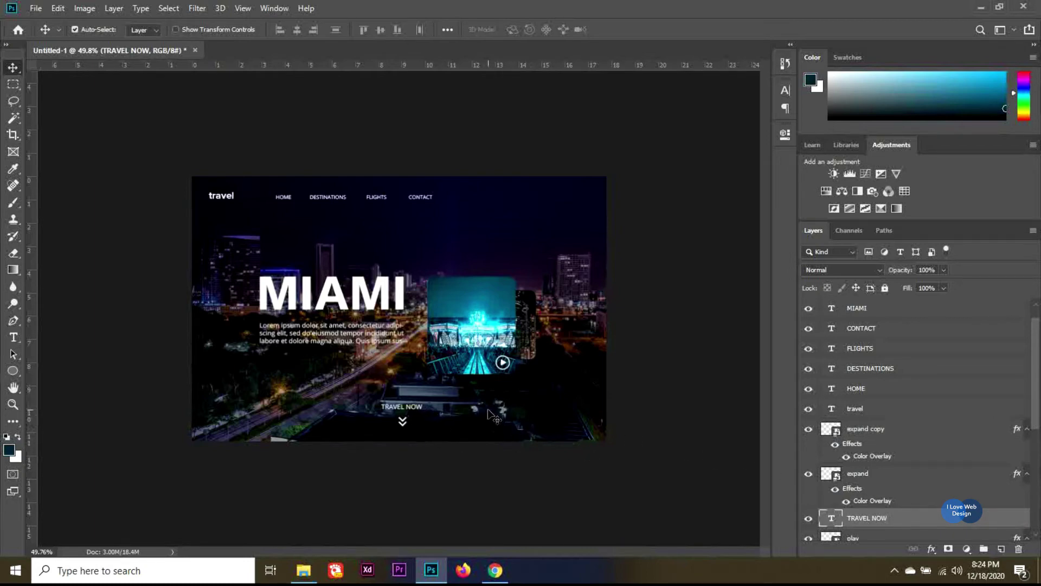
pyautogui.click(13, 370)
pyautogui.click(73, 420)
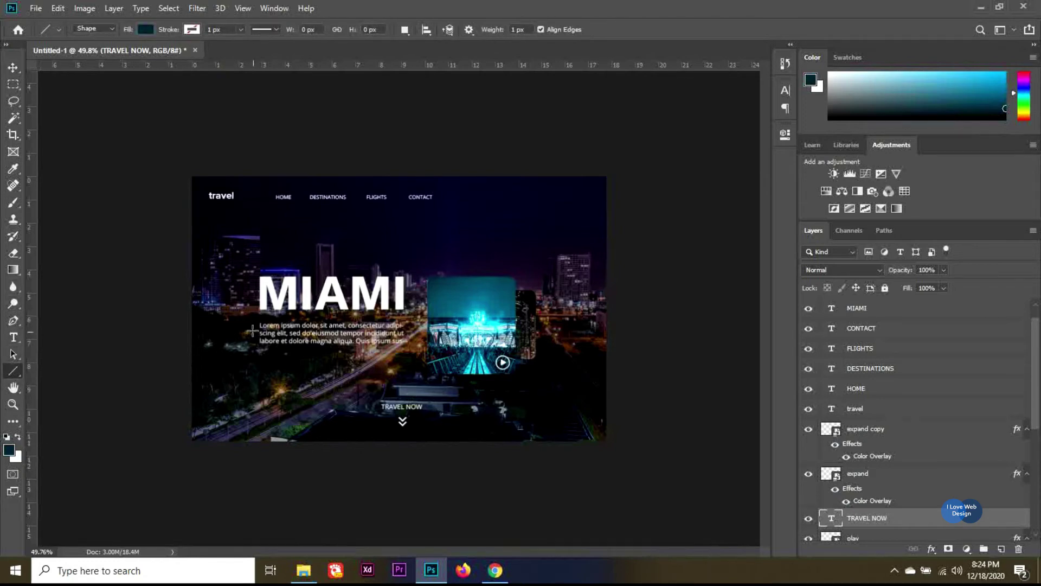
pyautogui.scroll(2, 398, 309)
pyautogui.scroll(2, 161, 352)
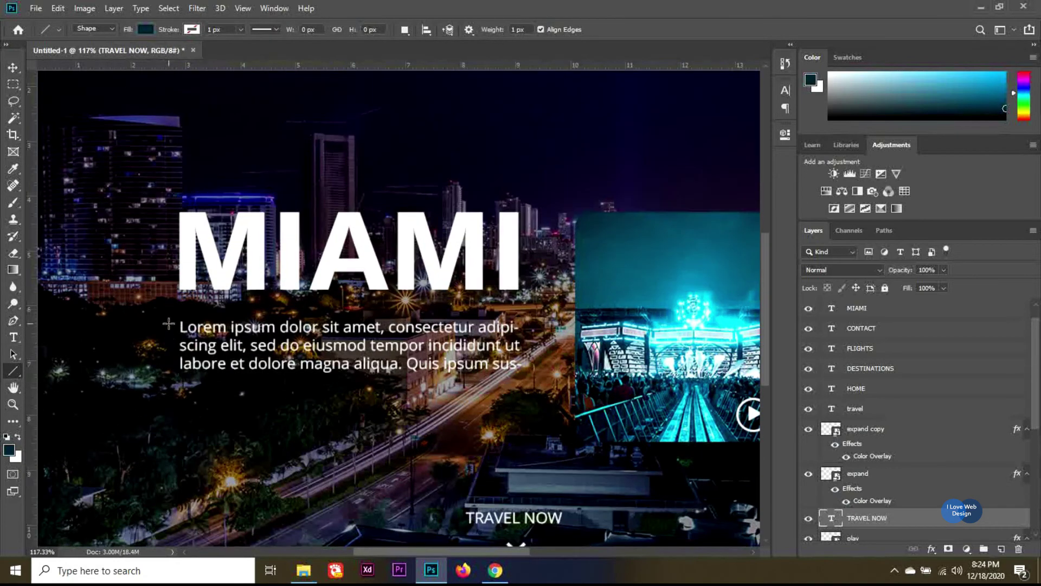
pyautogui.moveTo(169, 321); pyautogui.dragTo(170, 361)
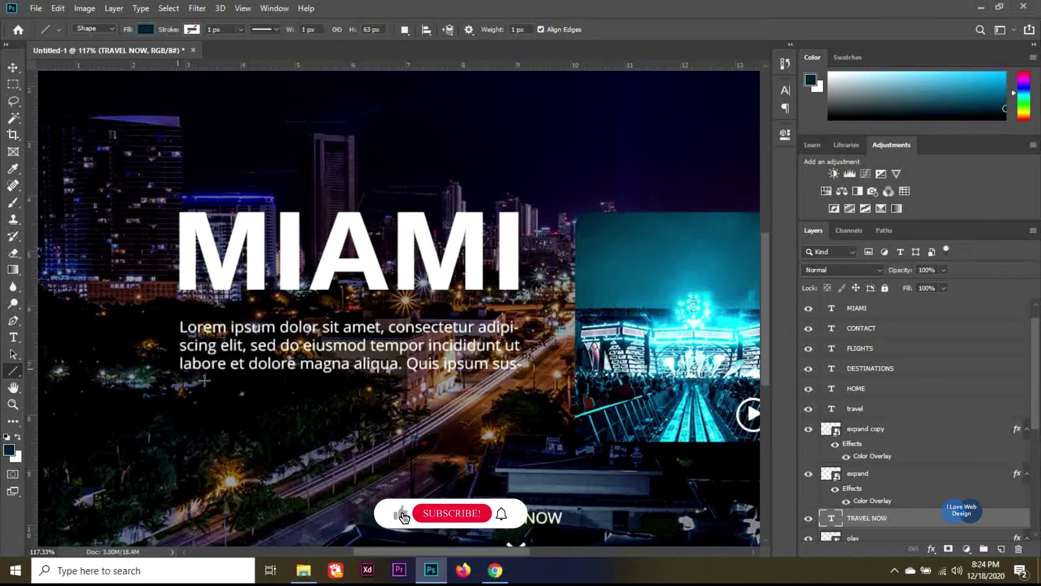
pyautogui.click(145, 29)
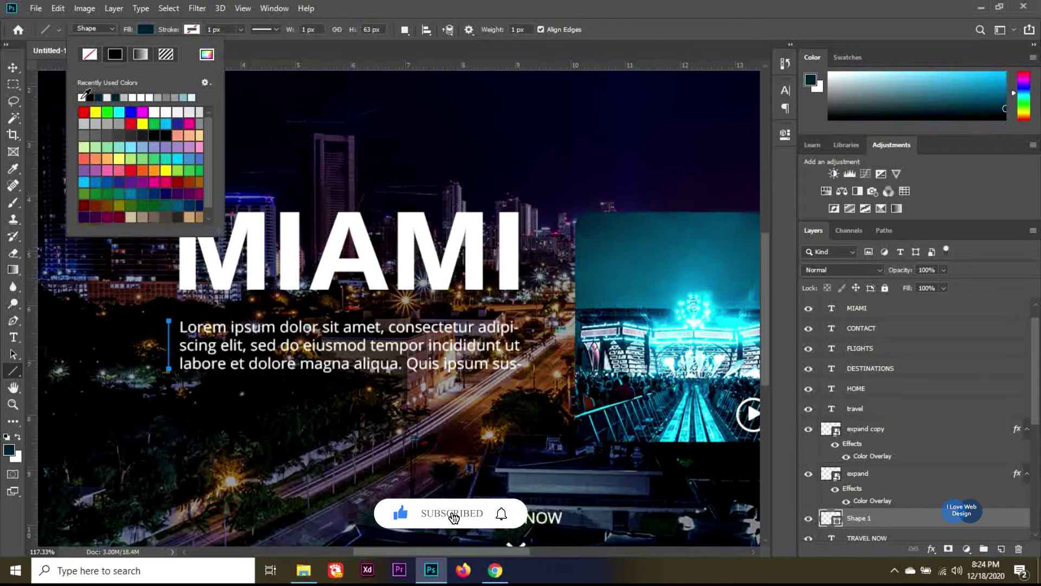
# - Widen the vertical line beside the paragraph to 400% of its width, keeping its height
pyautogui.press('v')
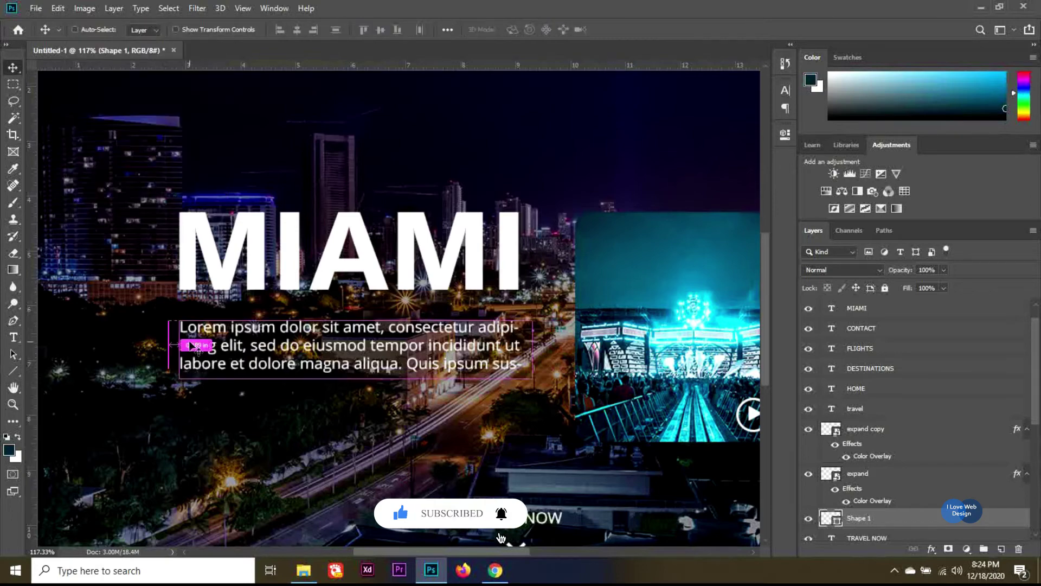
pyautogui.hotkey('ctrl', 't')
pyautogui.scroll(7, 173, 348)
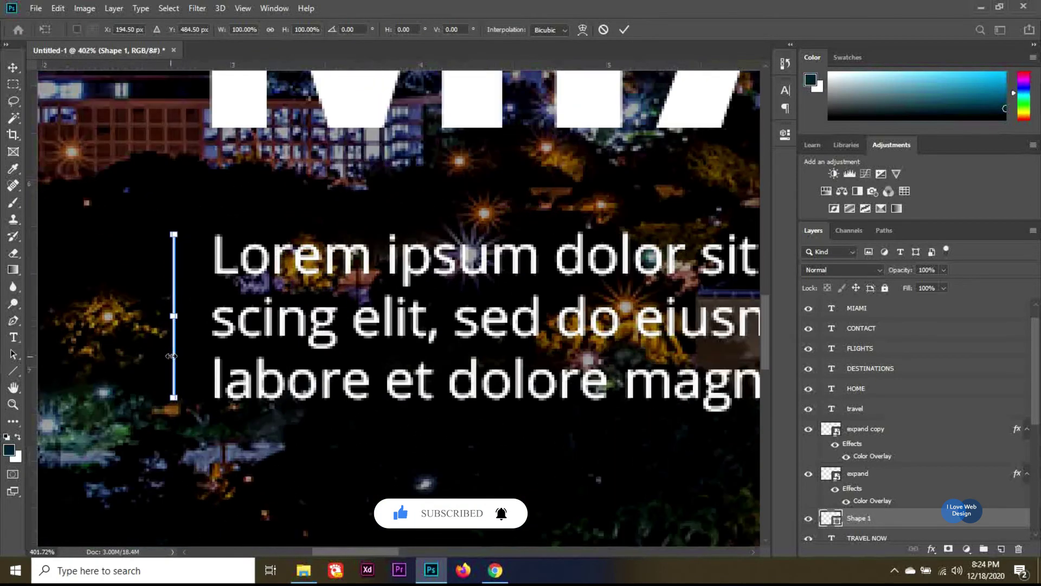
pyautogui.moveTo(176, 317); pyautogui.dragTo(183, 317)
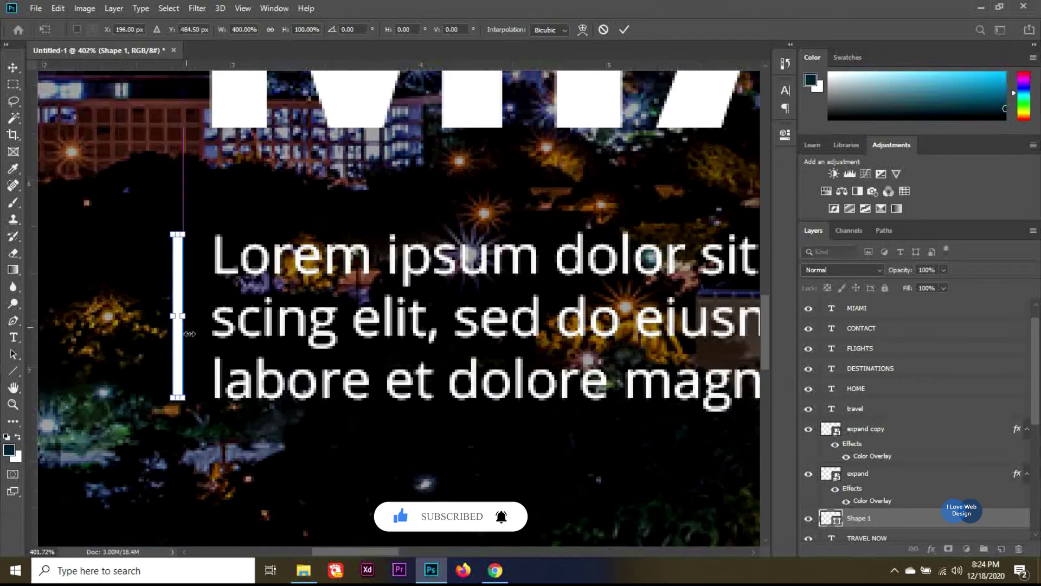
pyautogui.scroll(-6, 274, 360)
pyautogui.scroll(-1, 304, 369)
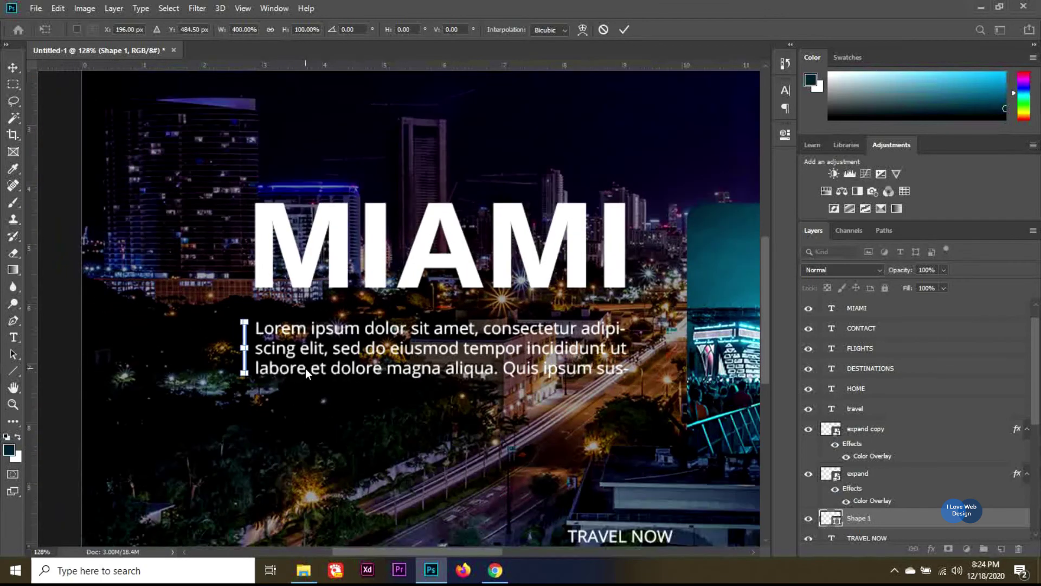
pyautogui.press('Return')
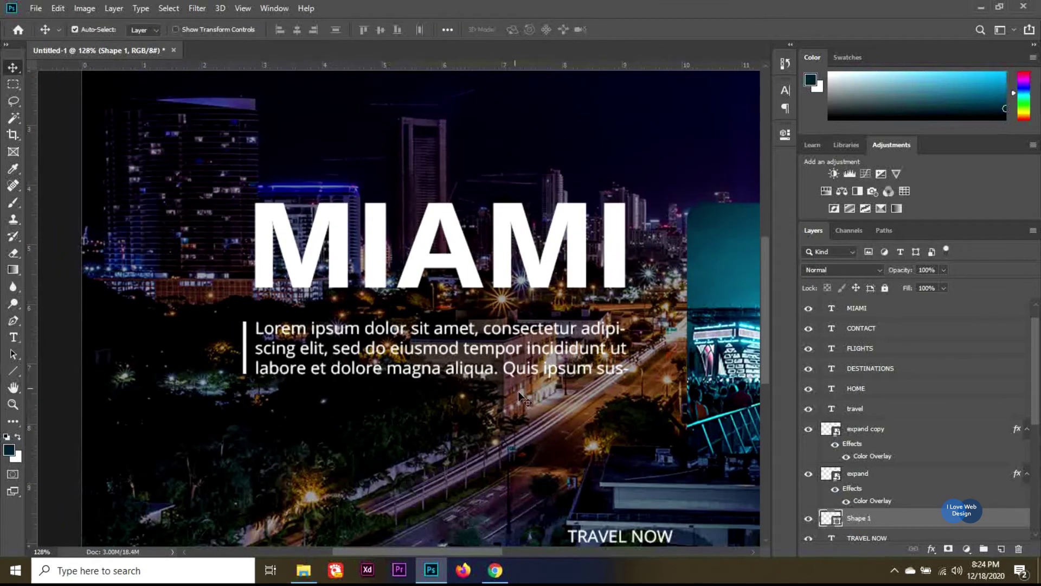
# - Move the paragraph and the vertical line right together until the line aligns with the left edge of the MIAMI heading
pyautogui.click(480, 362)
pyautogui.keyDown('ctrl'); pyautogui.click(914, 539); pyautogui.keyUp('ctrl')
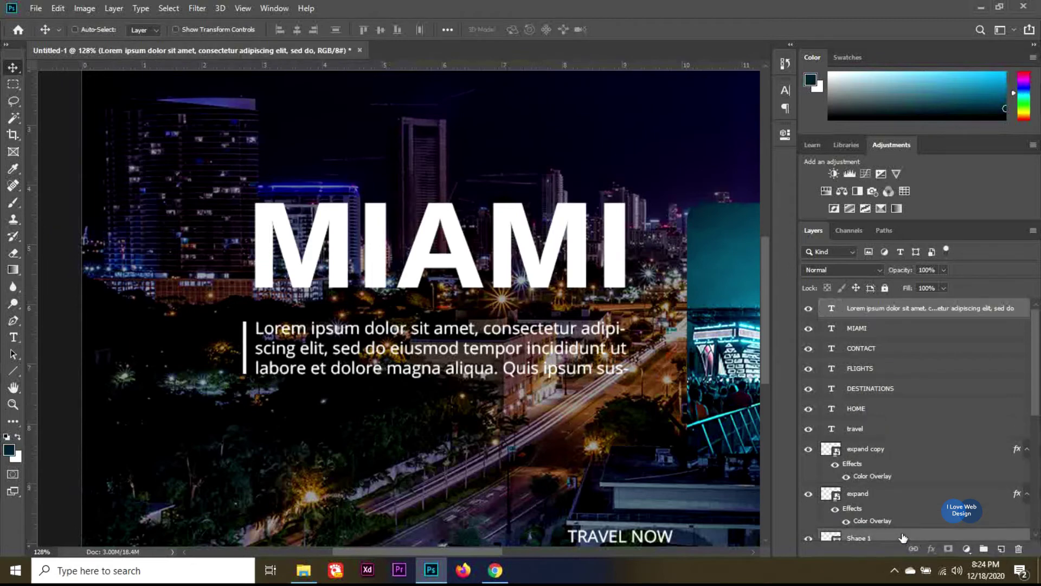
pyautogui.press('Right')
pyautogui.press('Right')
pyautogui.press('Right')
pyautogui.press('Right')
pyautogui.press('Right')
pyautogui.press('Right')
pyautogui.press('Right')
pyautogui.press('Right')
pyautogui.press('Right')
pyautogui.press('Right')
pyautogui.press('Right')
pyautogui.press('Right')
pyautogui.press('Right')
pyautogui.press('Right')
pyautogui.press('Right')
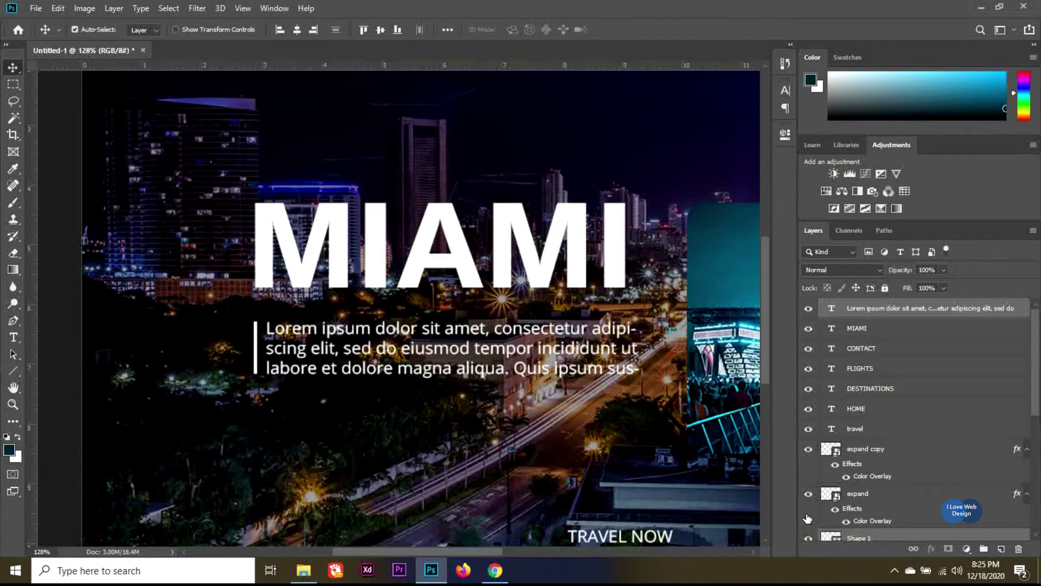
pyautogui.scroll(-7, 643, 451)
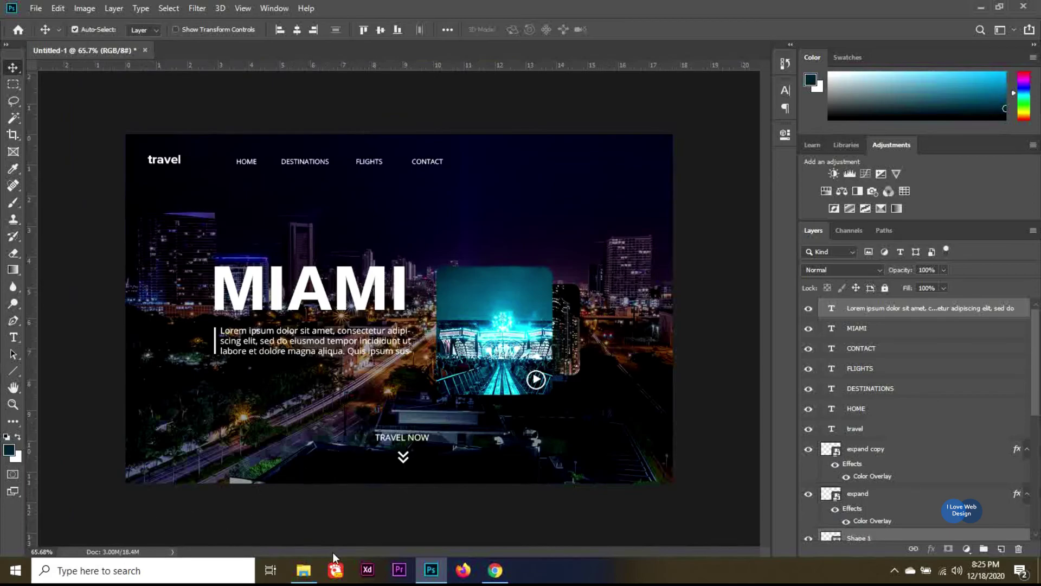
# - Place the menu, Admin and magnifier (file 1) icons from the Miami folder into the landing page design
pyautogui.click(303, 570)
pyautogui.click(570, 161)
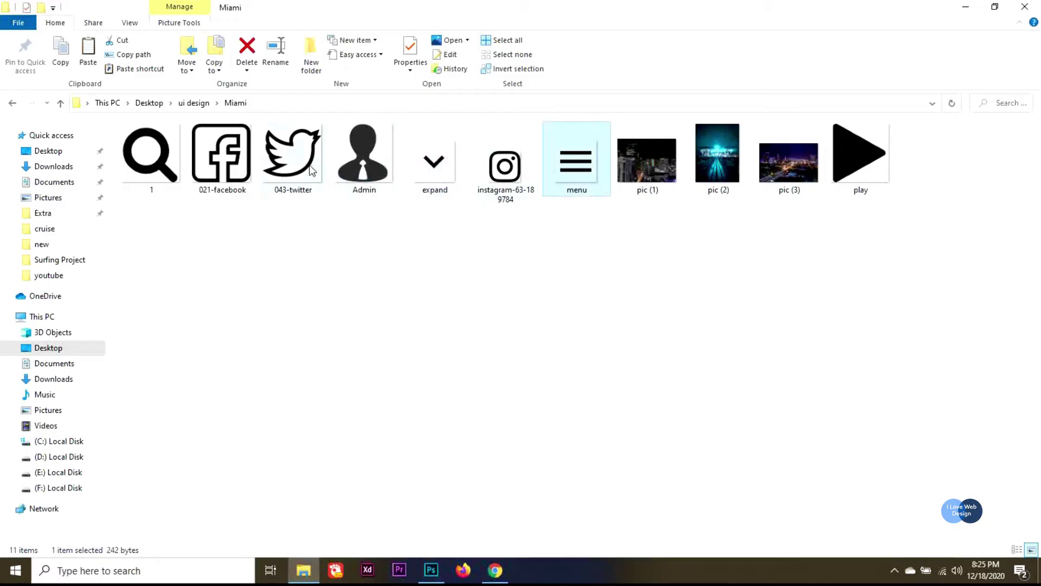
pyautogui.keyDown('ctrl'); pyautogui.click(363, 166); pyautogui.keyUp('ctrl')
pyautogui.keyDown('ctrl'); pyautogui.click(163, 160); pyautogui.keyUp('ctrl')
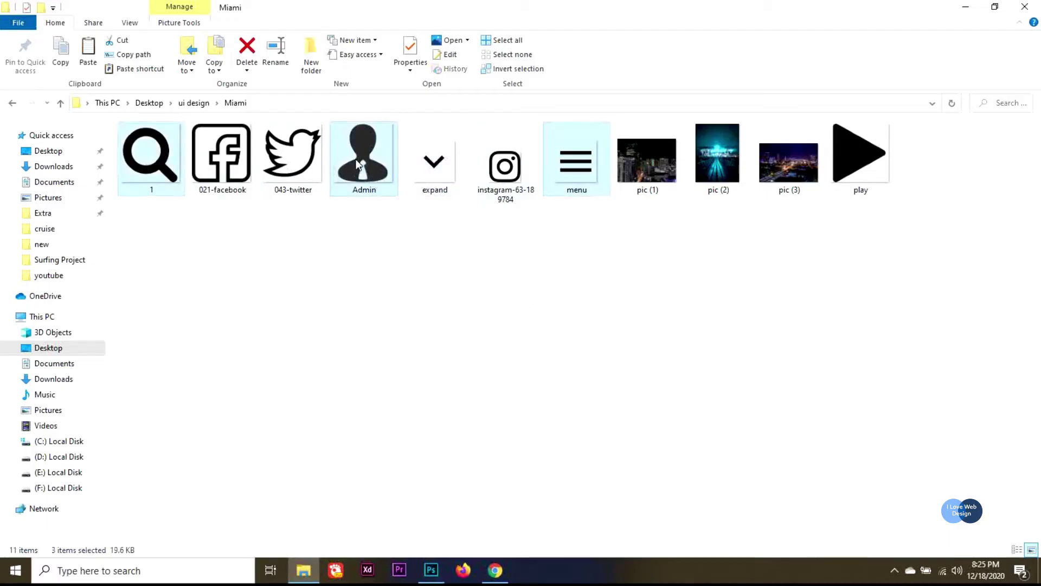
pyautogui.moveTo(375, 182); pyautogui.dragTo(484, 365)
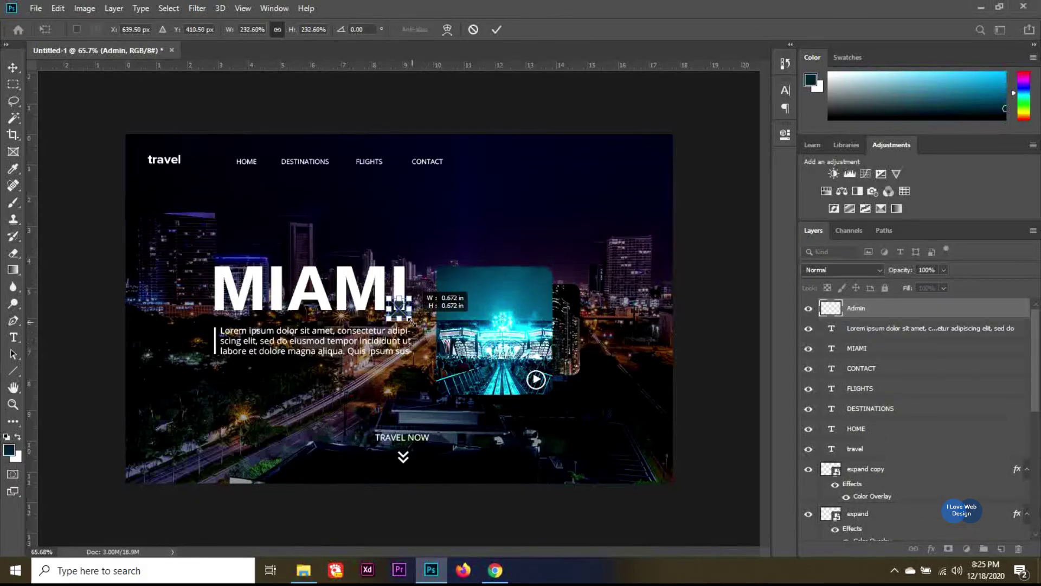
# - Scale the placed icons to small sizes: Admin about 0.67 in, menu 0.72 in and magnifier 0.75 in
pyautogui.press('Return')
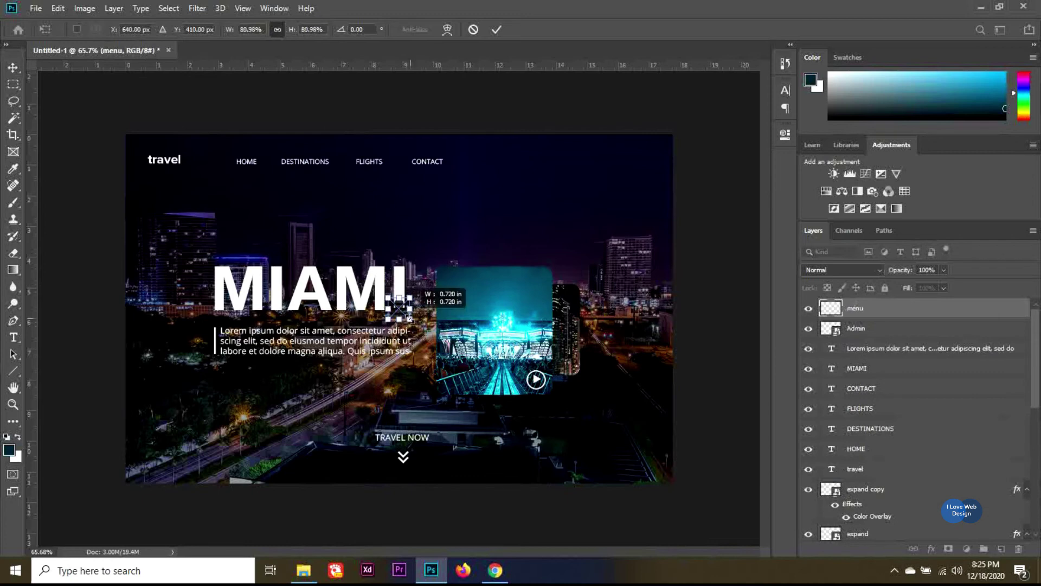
pyautogui.press('Return')
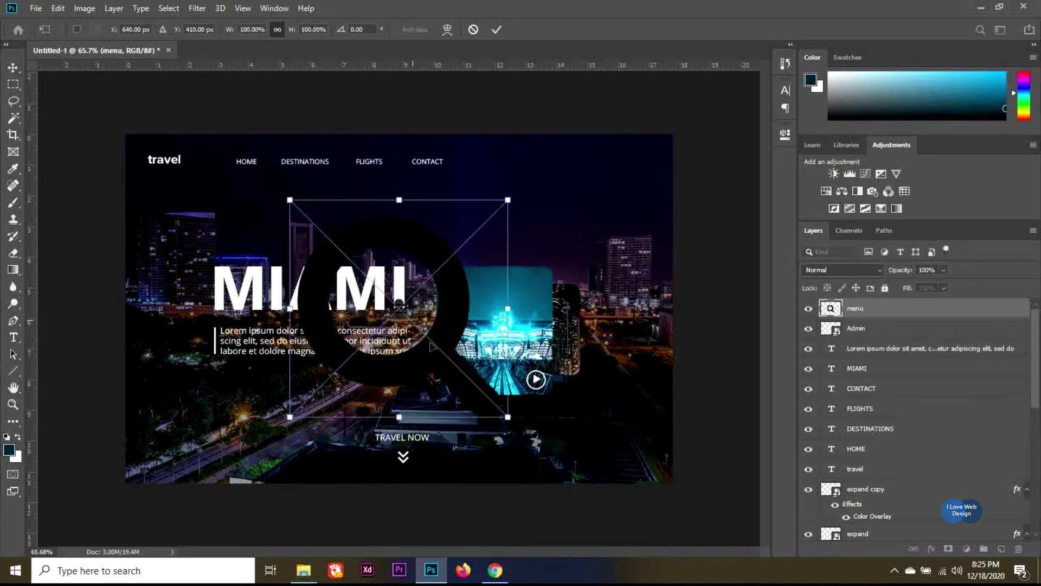
pyautogui.moveTo(506, 416); pyautogui.dragTo(427, 304)
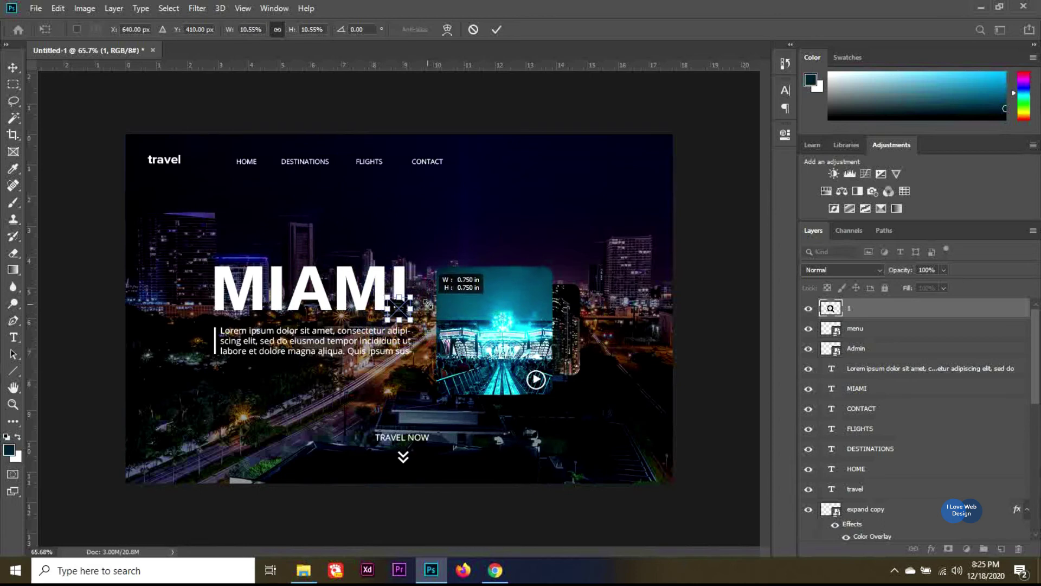
pyautogui.press('Return')
# - Spread the three icons side by side at the far end of the navigation row and copy the white Color Overlay onto them
pyautogui.keyDown('shift'); pyautogui.click(872, 350); pyautogui.keyUp('shift')
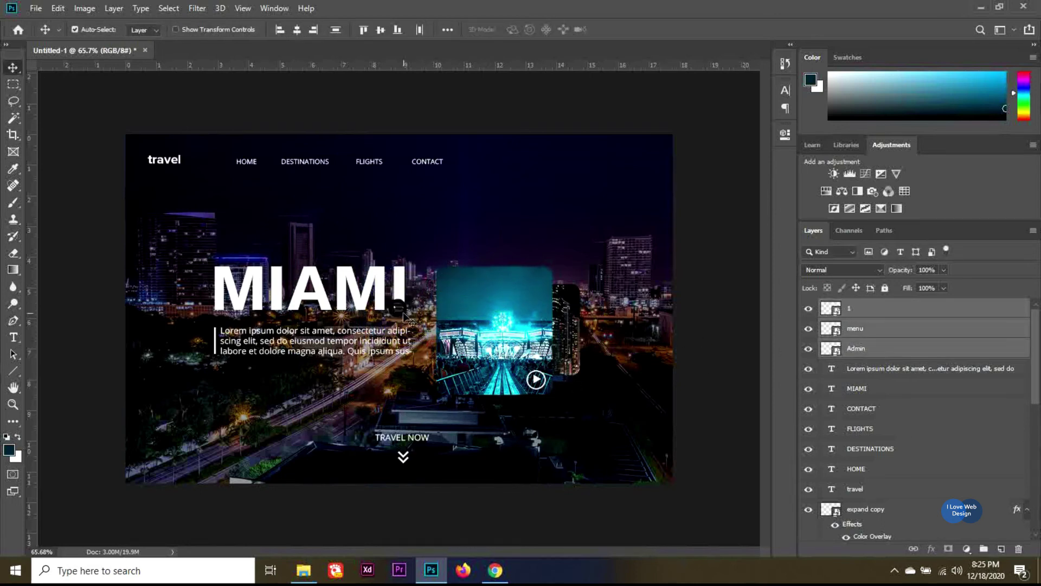
pyautogui.moveTo(405, 315); pyautogui.dragTo(614, 170)
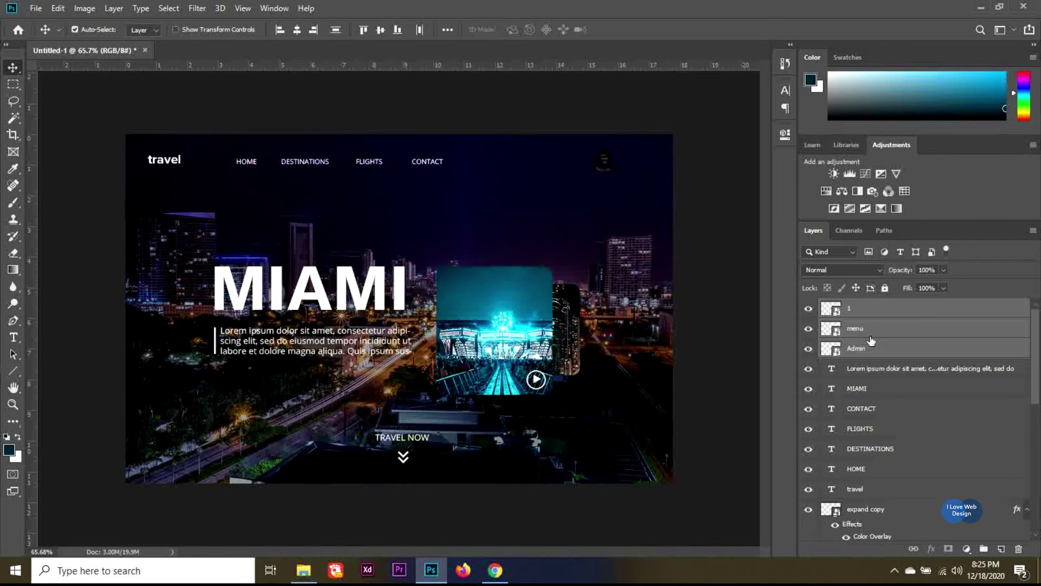
pyautogui.click(879, 313)
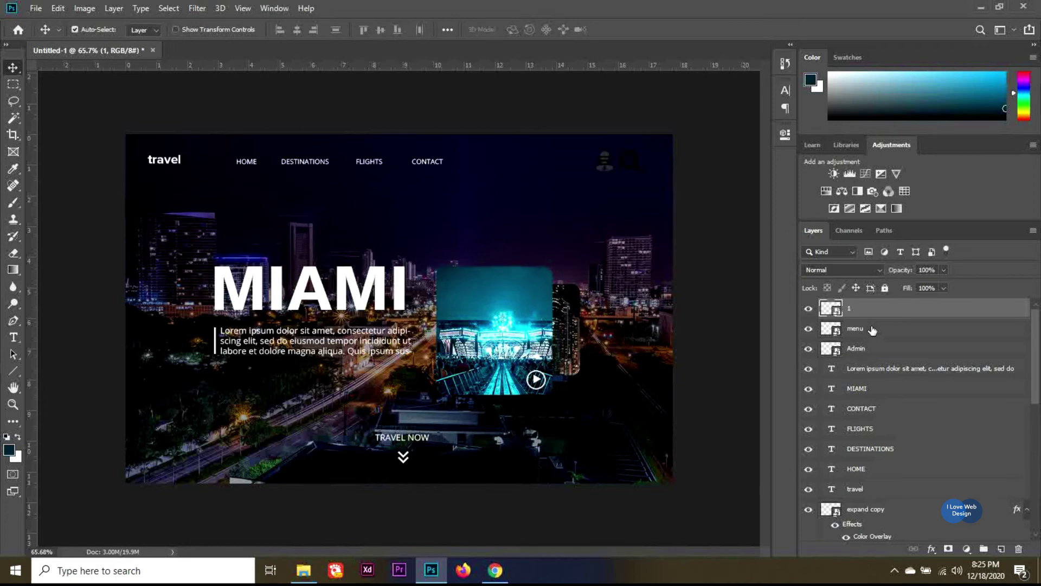
pyautogui.click(872, 330)
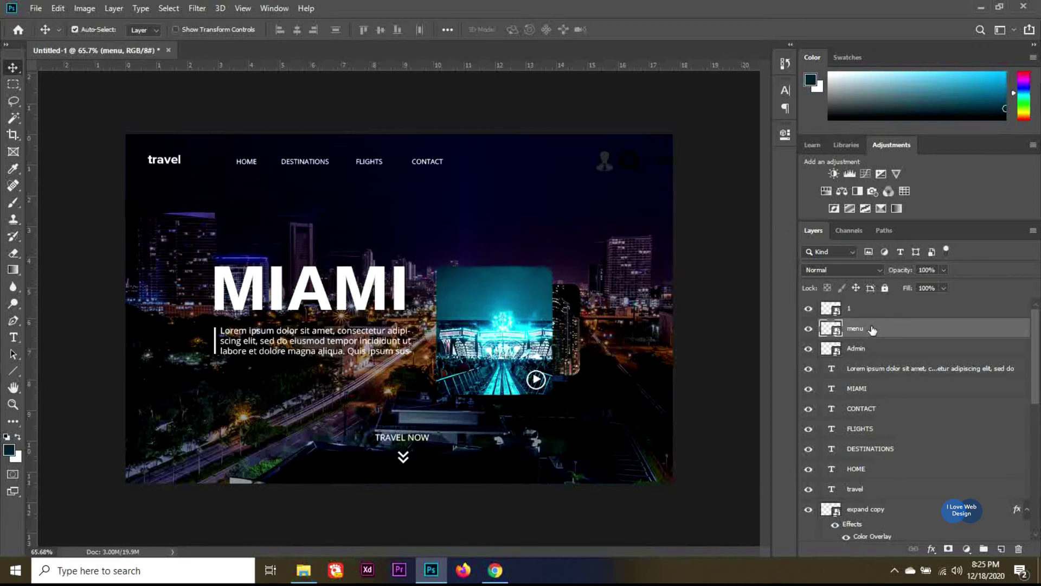
pyautogui.moveTo(876, 538); pyautogui.dragTo(874, 314)
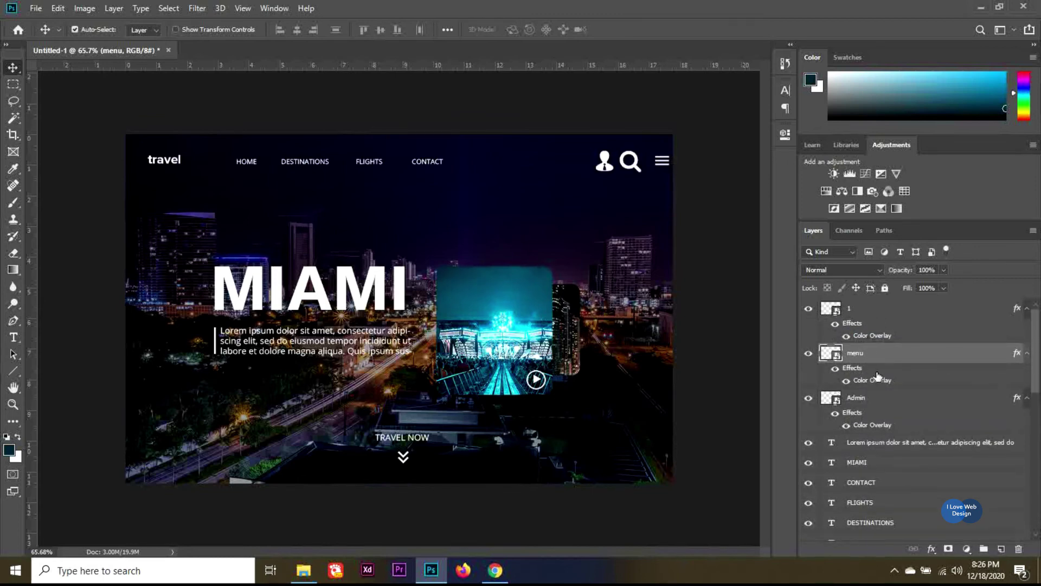
# - Scale down the magnifier icon in the header to match the height of the menu icon
pyautogui.click(865, 316)
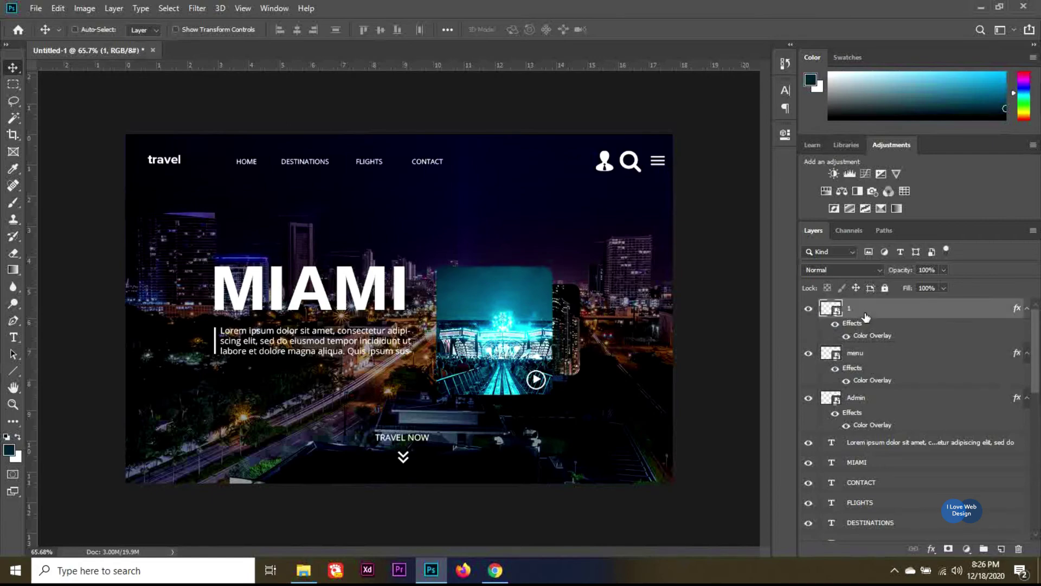
pyautogui.hotkey('ctrl', 't')
pyautogui.hotkey('ctrl', '+')
pyautogui.scroll(1, 725, 162)
pyautogui.moveTo(504, 552); pyautogui.dragTo(522, 552)
pyautogui.scroll(1, 650, 320)
pyautogui.moveTo(619, 177); pyautogui.dragTo(614, 169)
pyautogui.press('Return')
# - Scale down the Admin icon in the header to match the magnifier's height
pyautogui.keyDown('ctrl'); pyautogui.click(573, 173); pyautogui.keyUp('ctrl')
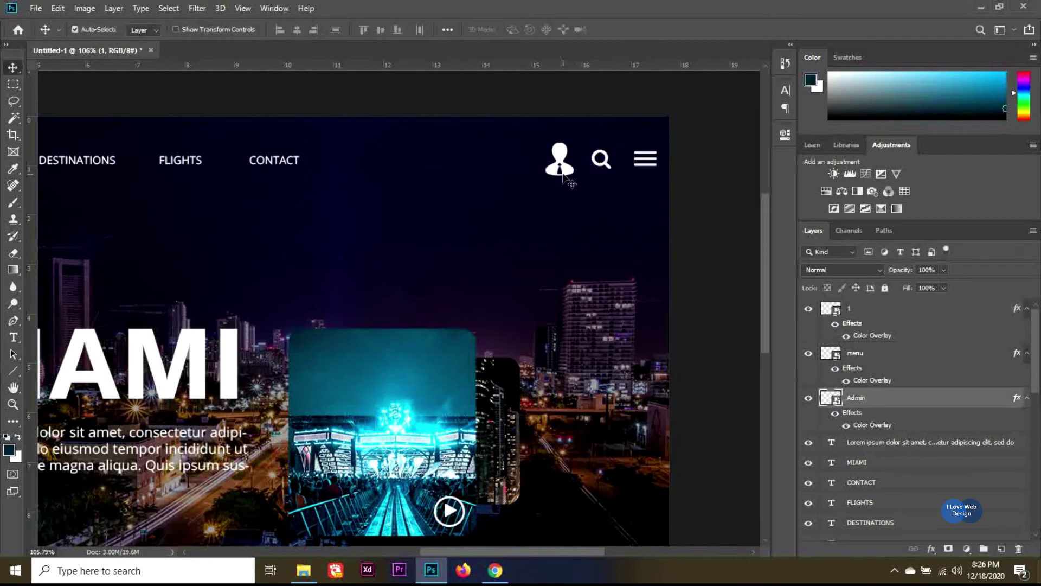
pyautogui.hotkey('ctrl', 't')
pyautogui.moveTo(575, 177); pyautogui.dragTo(572, 170)
pyautogui.press('Return')
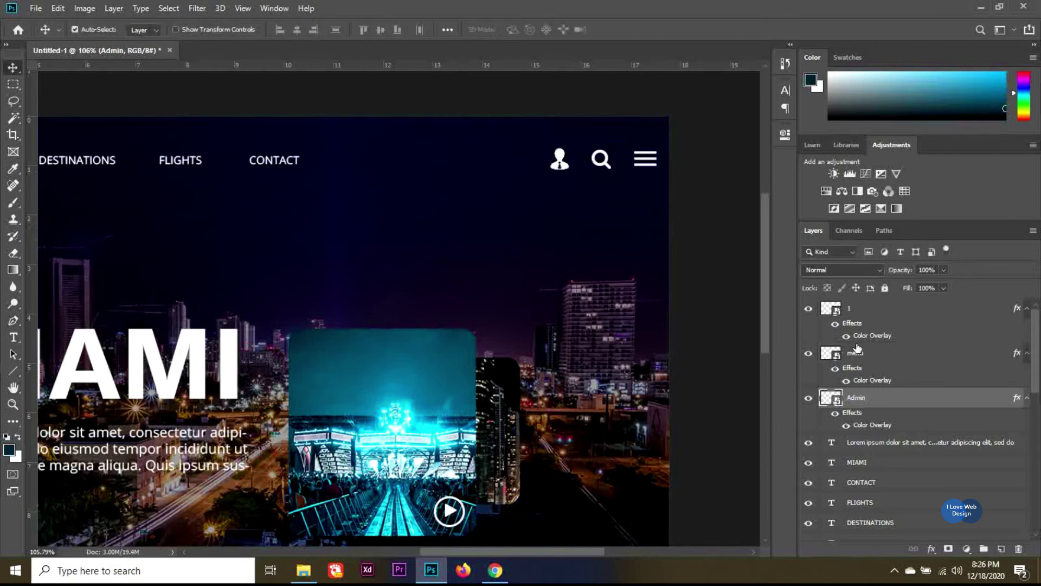
# - Shift the Admin, magnifier and menu icons together away from the page's right edge and scale the group down
pyautogui.keyDown('shift'); pyautogui.click(883, 311); pyautogui.keyUp('shift')
pyautogui.hotkey('shift', 'Left')
pyautogui.hotkey('shift', 'Left')
pyautogui.hotkey('shift', 'Left')
pyautogui.hotkey('shift', 'Left')
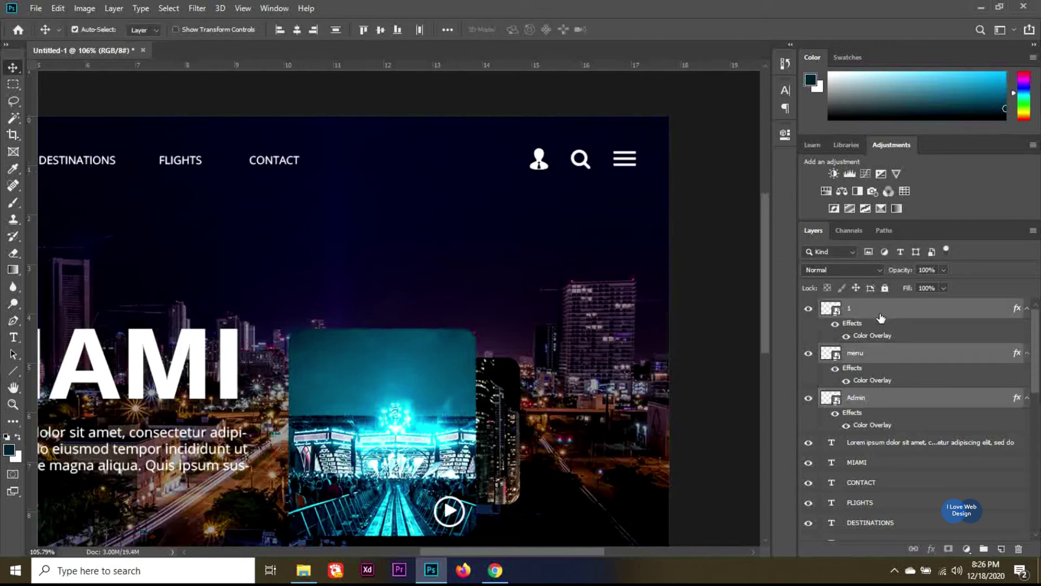
pyautogui.hotkey('ctrl', 't')
pyautogui.moveTo(639, 145); pyautogui.dragTo(621, 150)
pyautogui.press('Return')
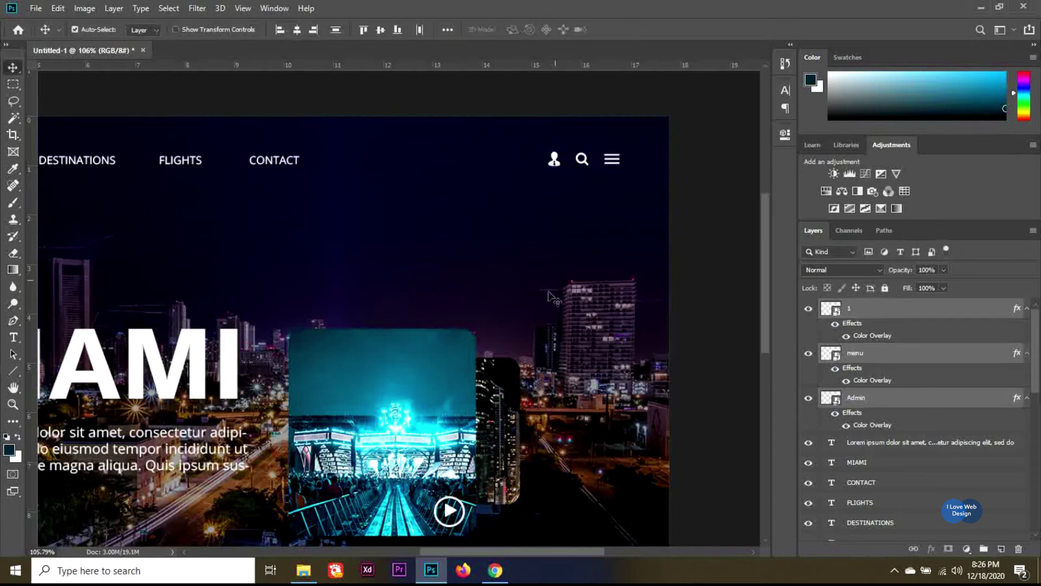
pyautogui.hotkey('ctrl', '0')
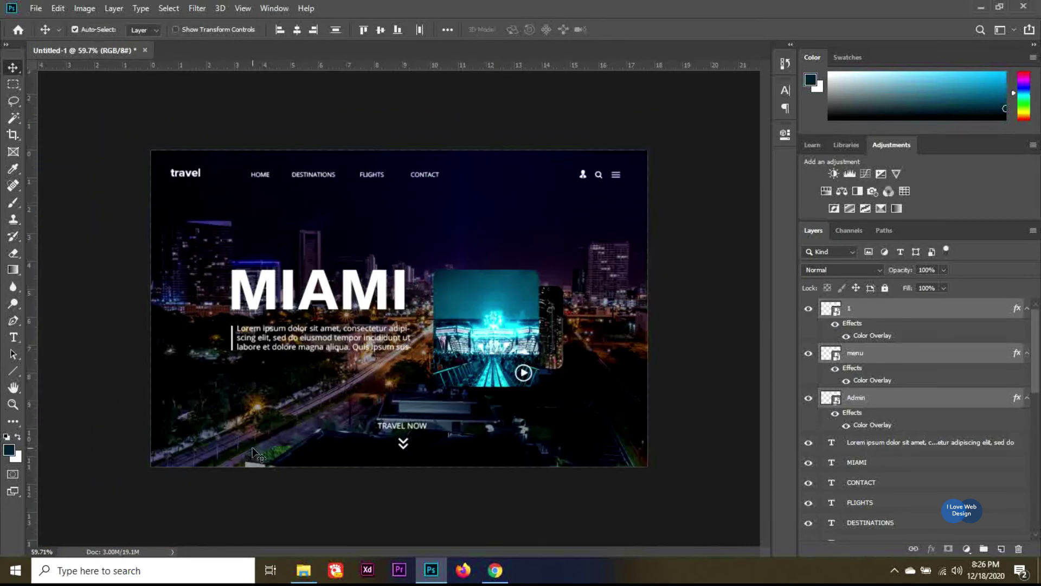
# - Place the Instagram, Twitter and Facebook icon files from the Miami folder into the design
pyautogui.click(304, 570)
pyautogui.click(506, 179)
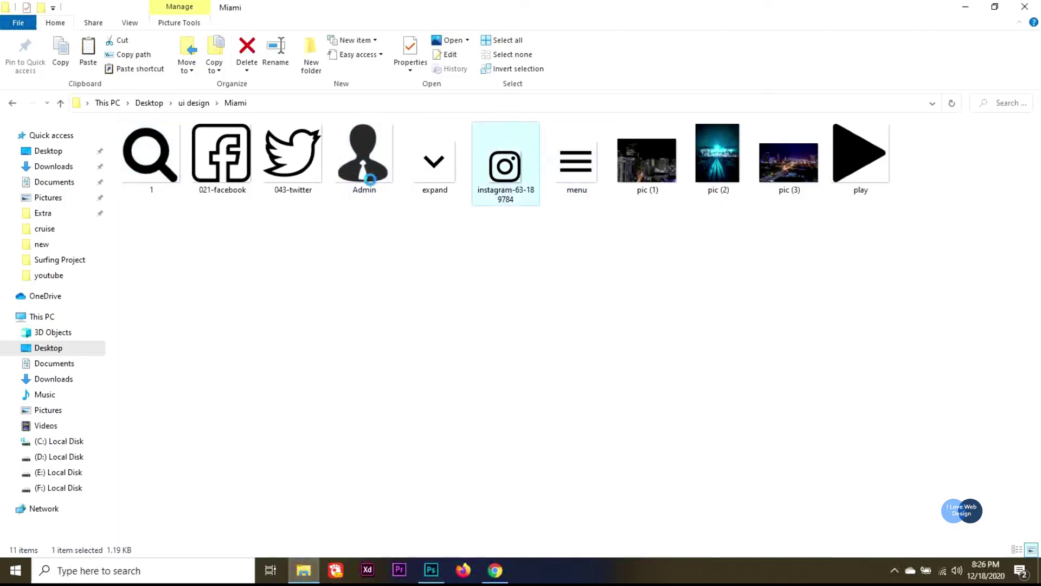
pyautogui.keyDown('ctrl'); pyautogui.click(293, 163); pyautogui.keyUp('ctrl')
pyautogui.keyDown('ctrl'); pyautogui.click(230, 174); pyautogui.keyUp('ctrl')
pyautogui.moveTo(231, 175); pyautogui.dragTo(384, 427)
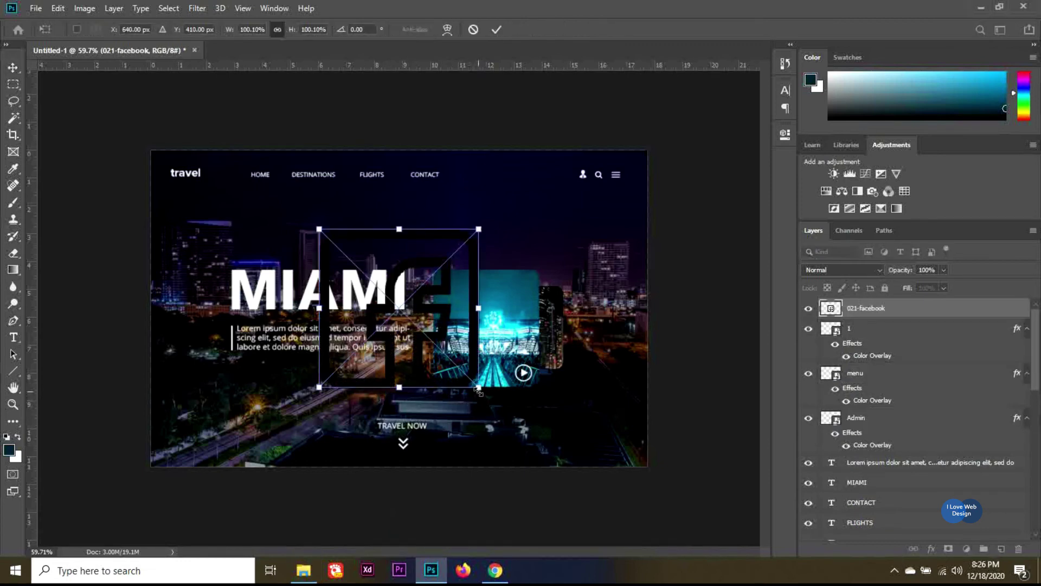
# - Scale each placed social icon down to a small, roughly equal size and commit the placements
pyautogui.moveTo(479, 388); pyautogui.dragTo(416, 317)
pyautogui.press('Return')
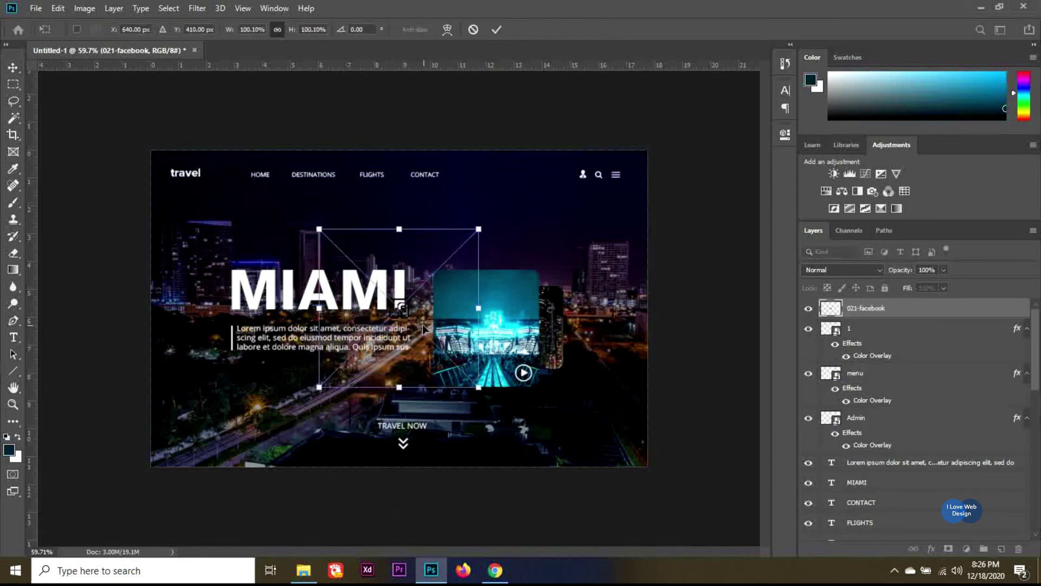
pyautogui.moveTo(481, 372); pyautogui.dragTo(410, 319)
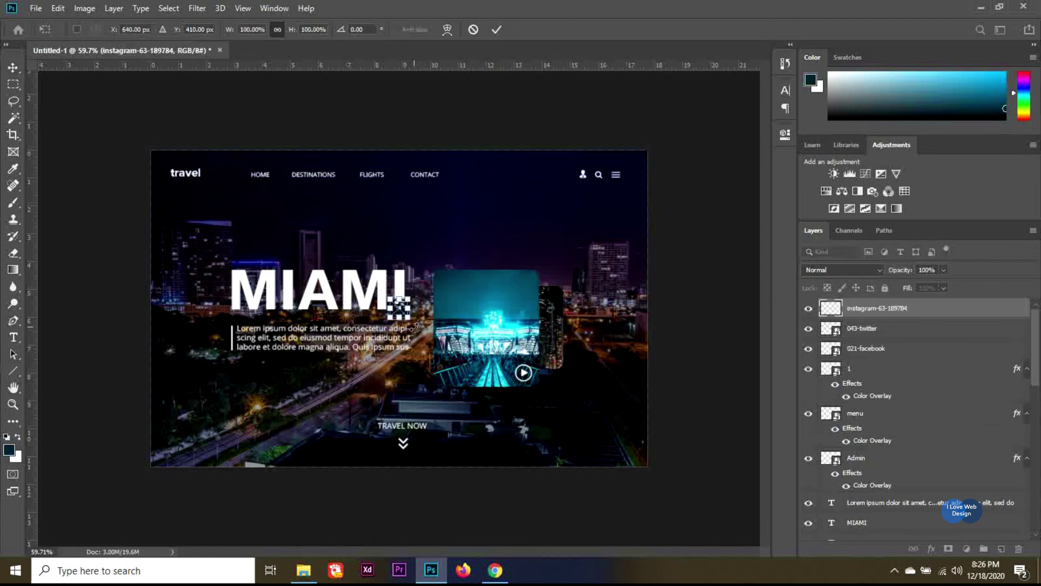
pyautogui.press('Return')
# - Stack the Twitter, Instagram and Facebook icons in the page's lower-left corner and copy the white Color Overlay onto them
pyautogui.keyDown('shift'); pyautogui.click(878, 350); pyautogui.keyUp('shift')
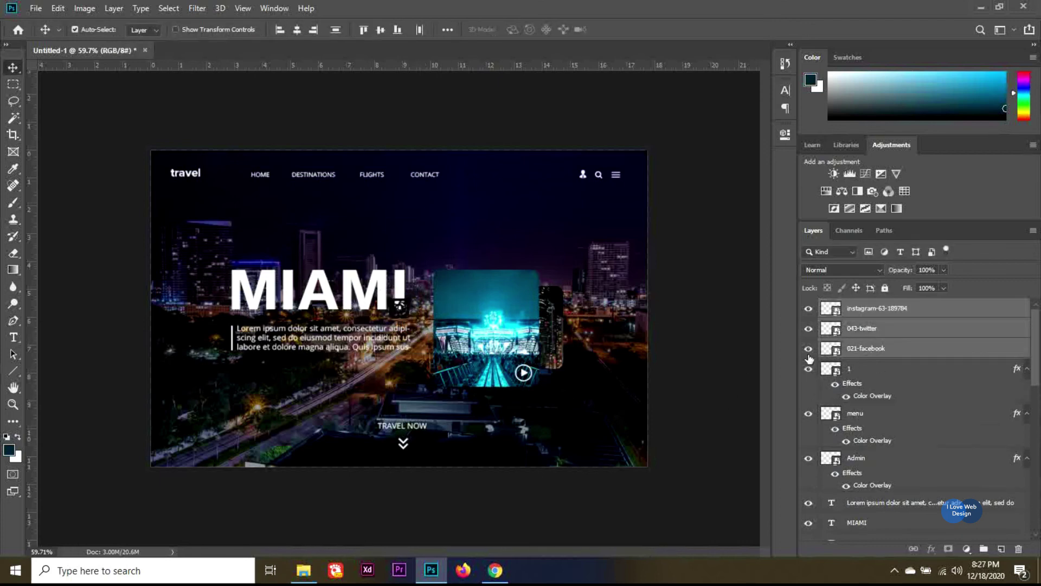
pyautogui.moveTo(407, 312); pyautogui.dragTo(190, 430)
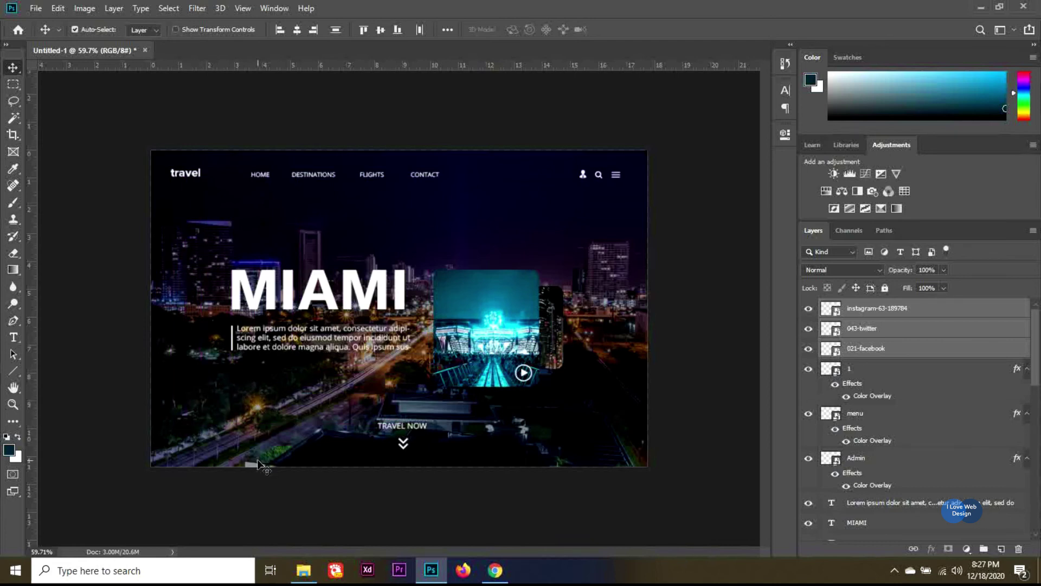
pyautogui.click(915, 311)
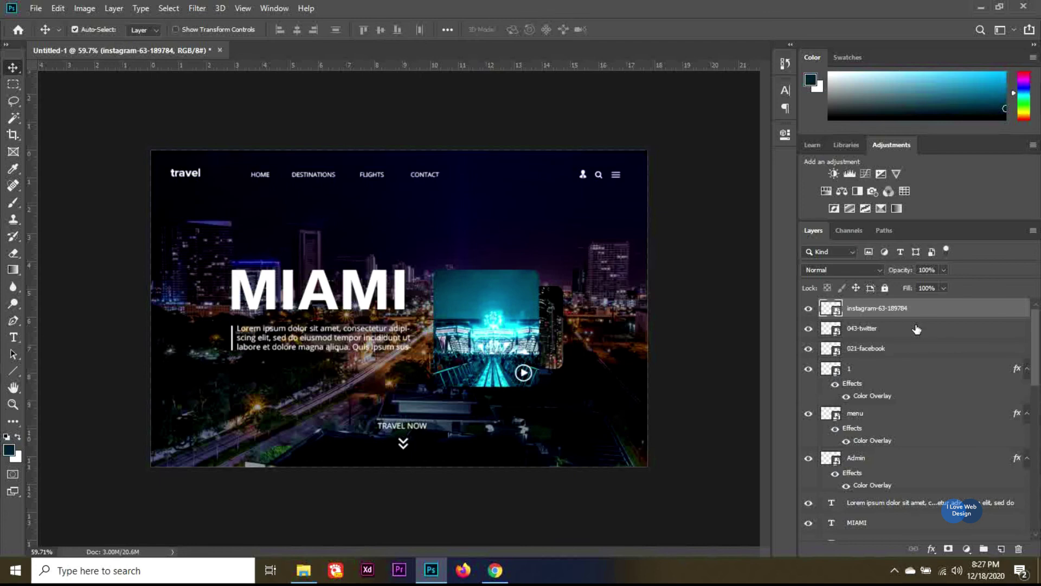
pyautogui.click(892, 351)
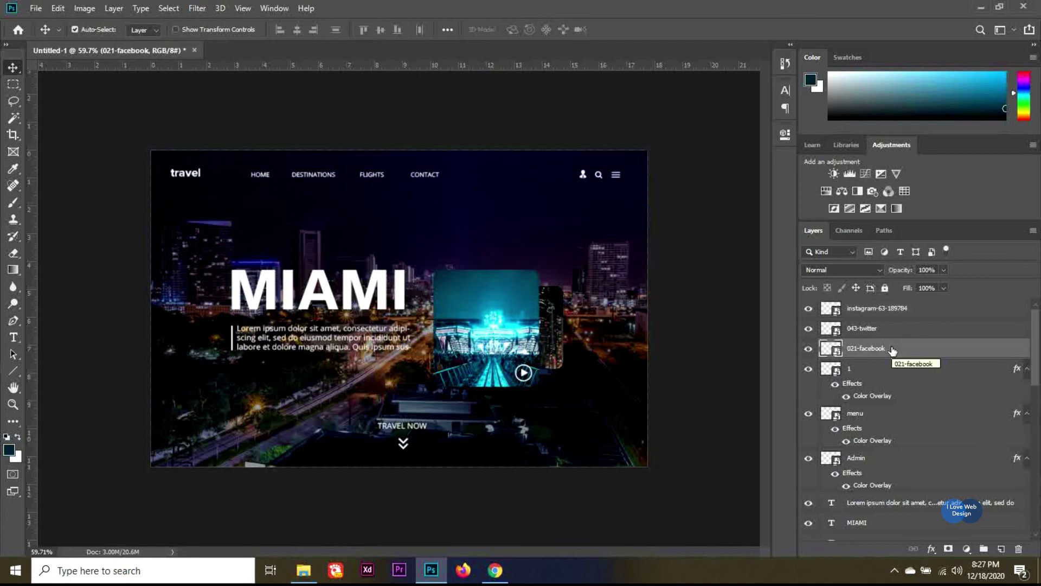
pyautogui.moveTo(884, 400); pyautogui.dragTo(900, 310)
# - Move the three social icons up to Y 712 px, scale them to 58.67% and nudge them 2 px left
pyautogui.keyDown('shift'); pyautogui.click(886, 326); pyautogui.keyUp('shift')
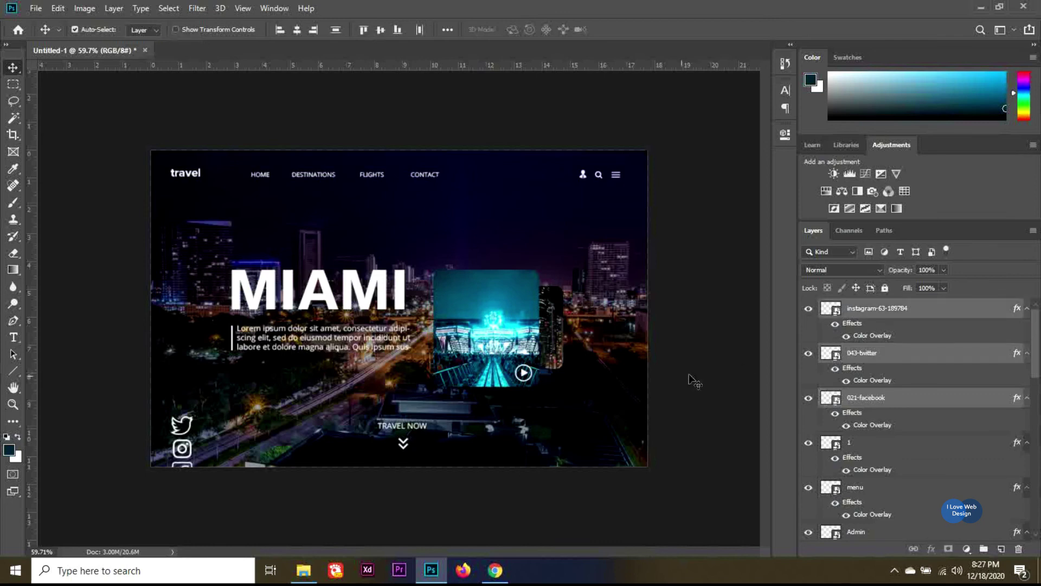
pyautogui.hotkey('ctrl', 't')
pyautogui.hotkey('shift', 'Up')
pyautogui.hotkey('shift', 'Up')
pyautogui.hotkey('shift', 'Up')
pyautogui.hotkey('shift', 'Up')
pyautogui.hotkey('shift', 'Up')
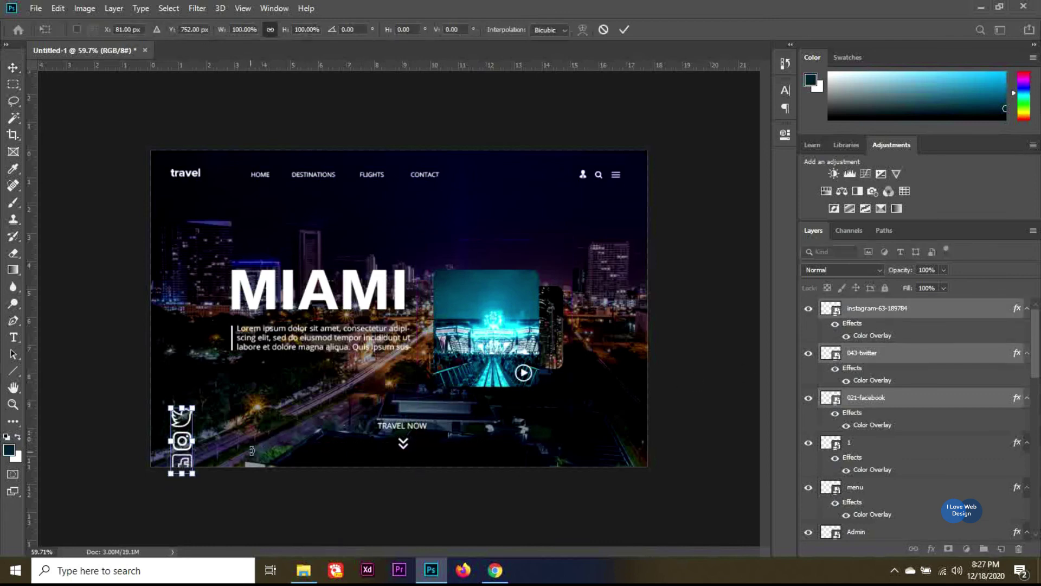
pyautogui.moveTo(194, 461); pyautogui.dragTo(189, 449)
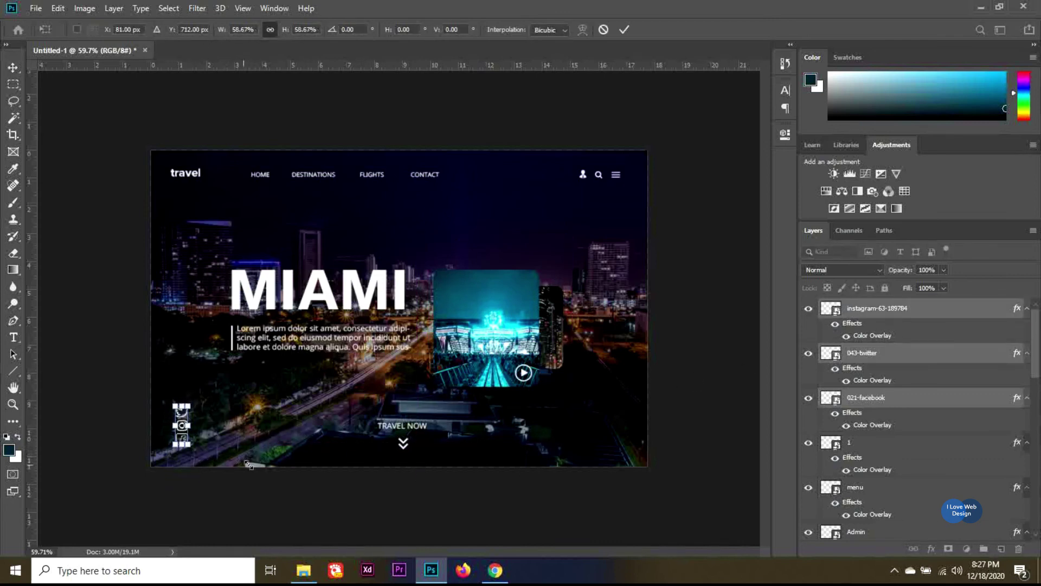
pyautogui.press('Return')
pyautogui.press('Left')
pyautogui.press('Left')
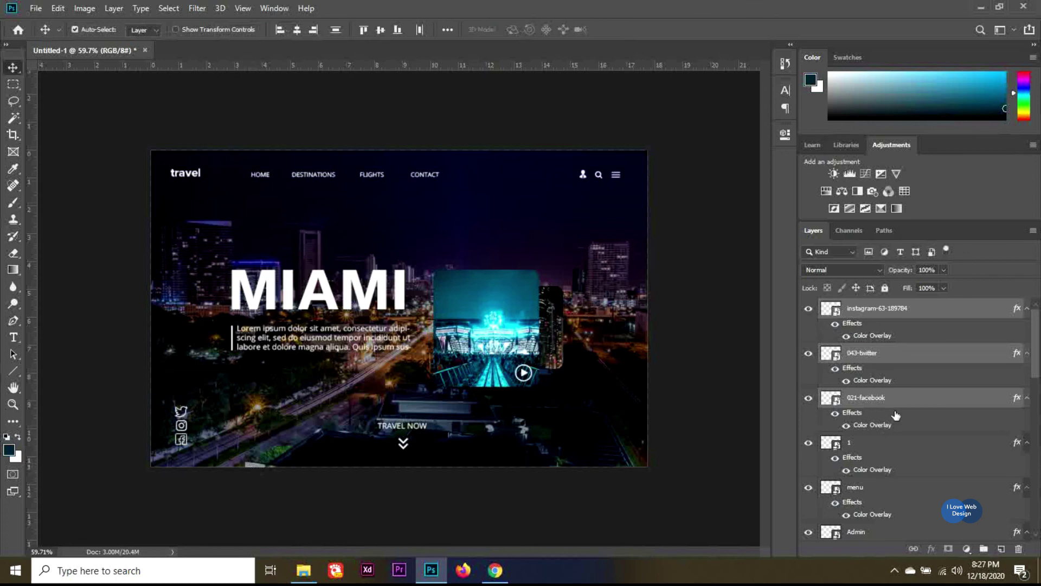
# - Widen the vertical gaps between the social icons by moving Instagram 20 px down and Facebook 40 px down
pyautogui.click(900, 354)
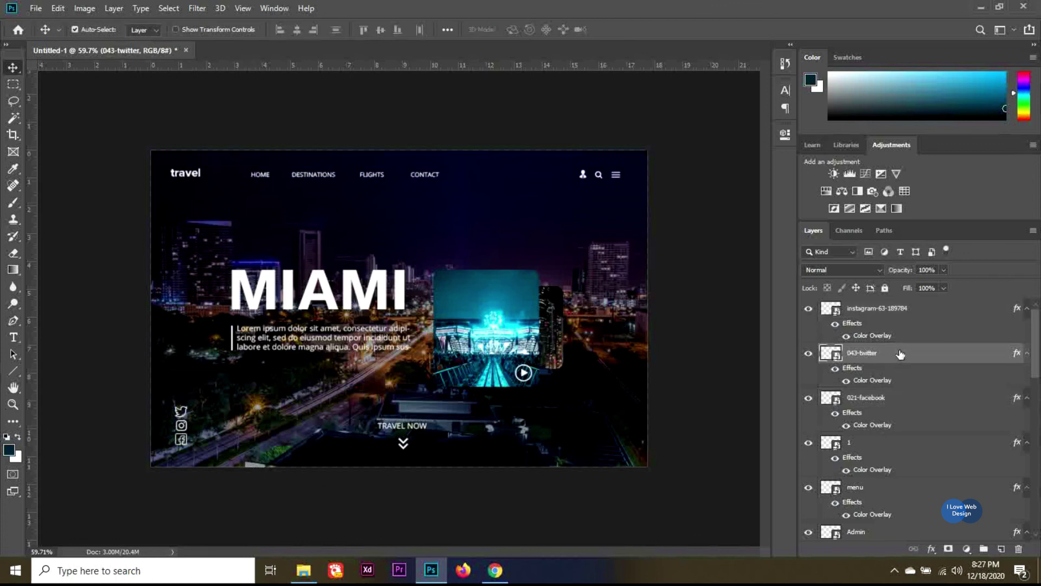
pyautogui.click(884, 314)
pyautogui.keyDown('ctrl'); pyautogui.click(879, 401); pyautogui.keyUp('ctrl')
pyautogui.hotkey('shift', 'Down')
pyautogui.hotkey('shift', 'Down')
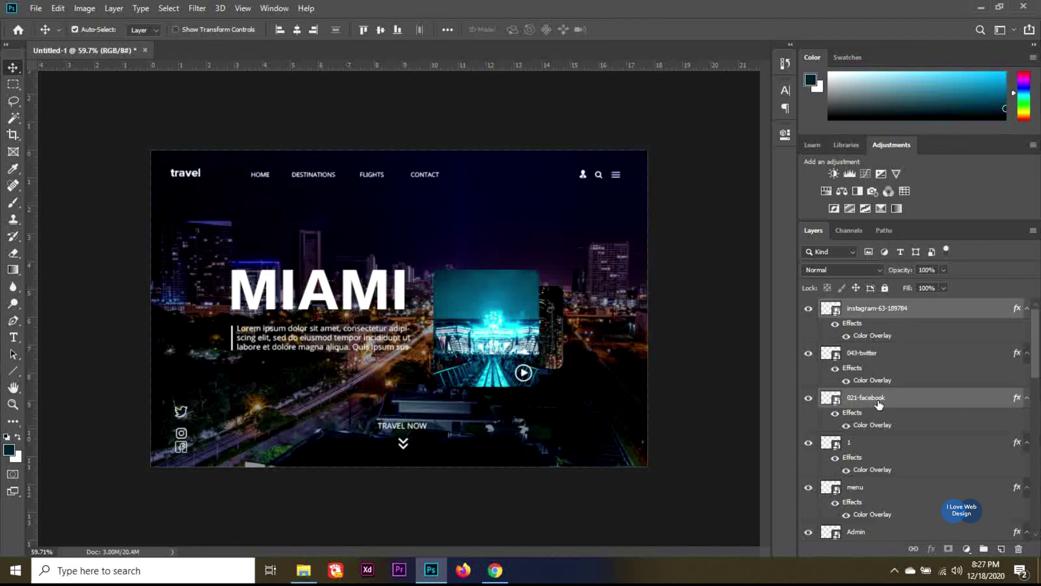
pyautogui.click(902, 404)
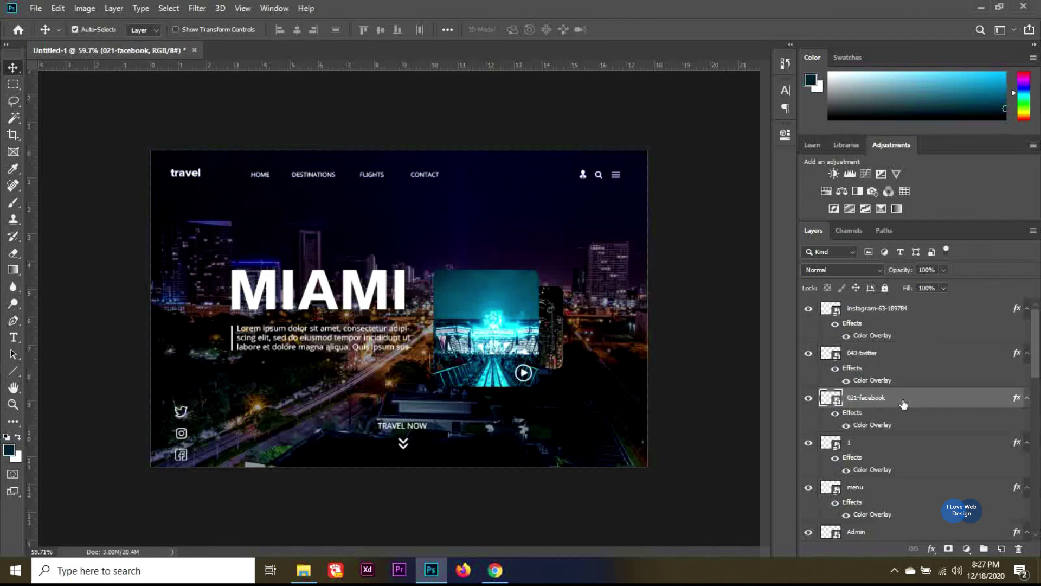
# - Move the whole column of social icons up 20 px and scale it down slightly about its centre
pyautogui.keyDown('shift'); pyautogui.click(910, 314); pyautogui.keyUp('shift')
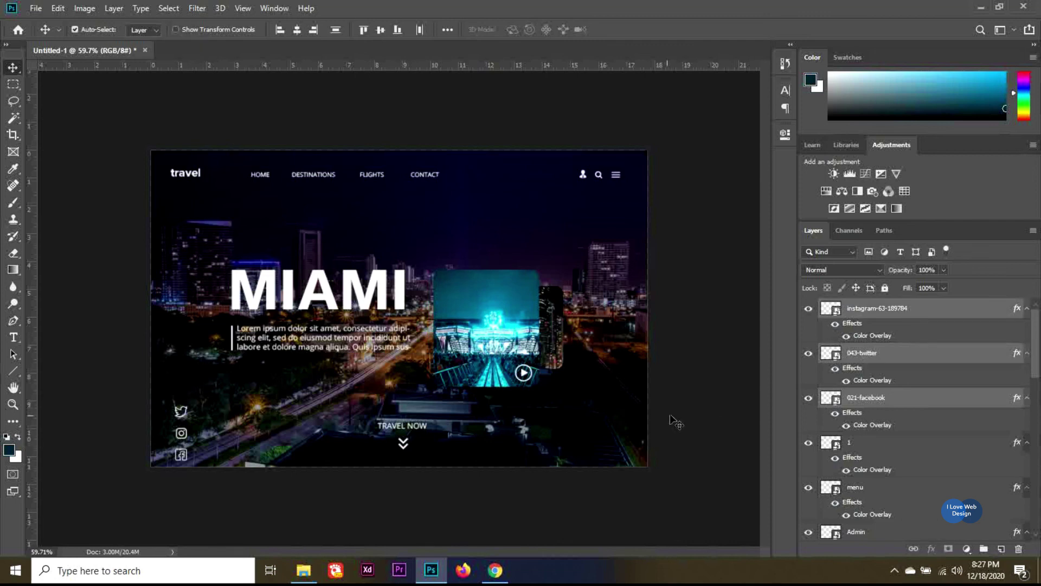
pyautogui.hotkey('shift', 'Up')
pyautogui.hotkey('shift', 'Up')
pyautogui.hotkey('ctrl', 't')
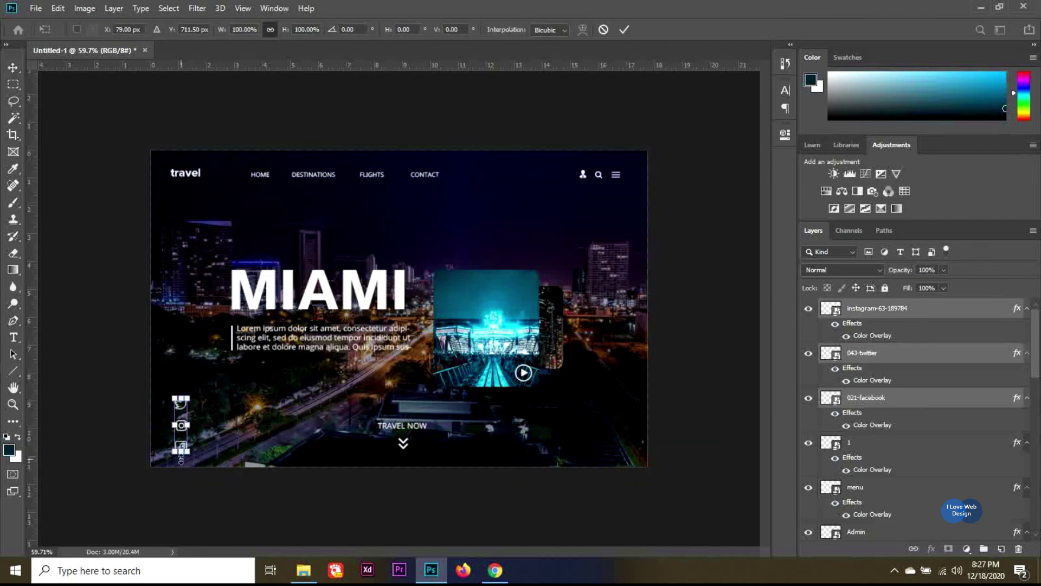
pyautogui.press('Return')
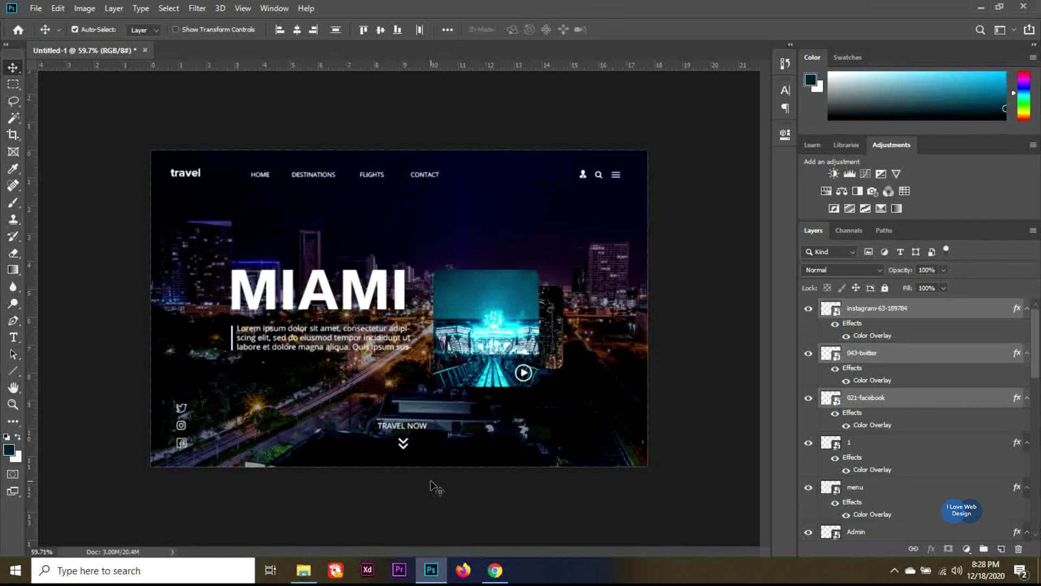
pyautogui.scroll(-2, 531, 403)
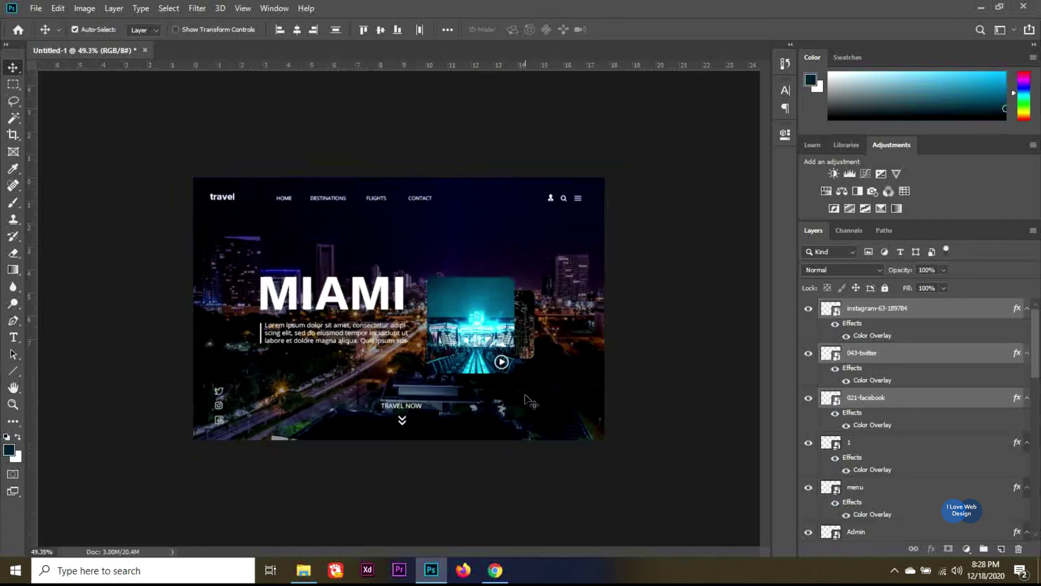
pyautogui.scroll(1, 531, 403)
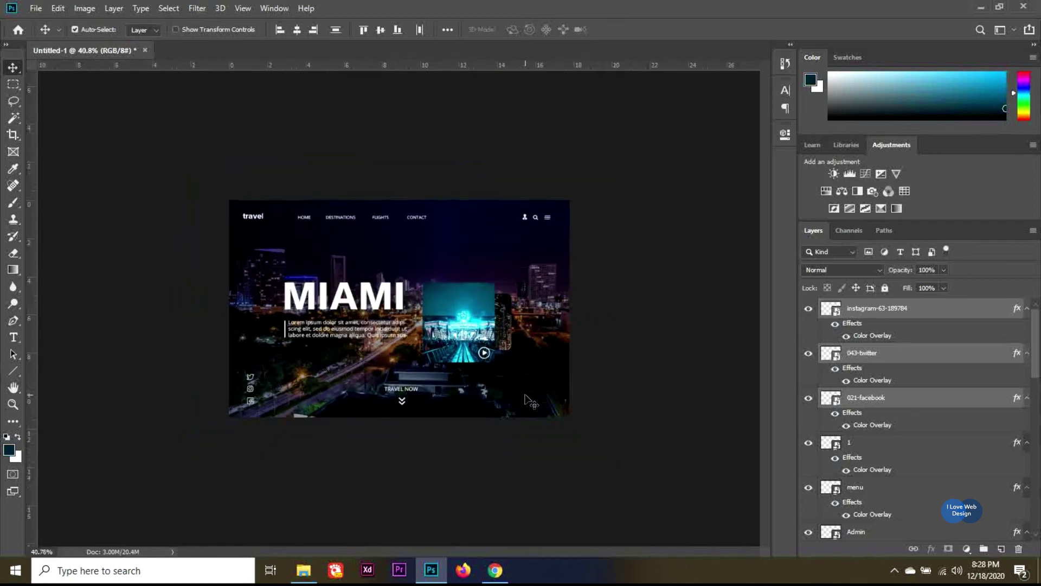
pyautogui.scroll(1, 532, 403)
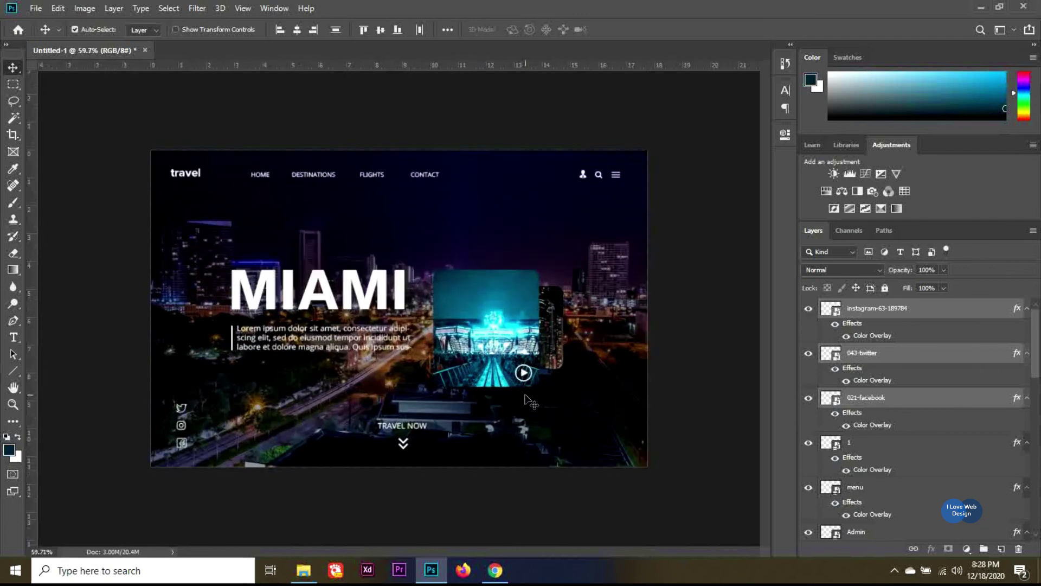
pyautogui.press('ctrl')
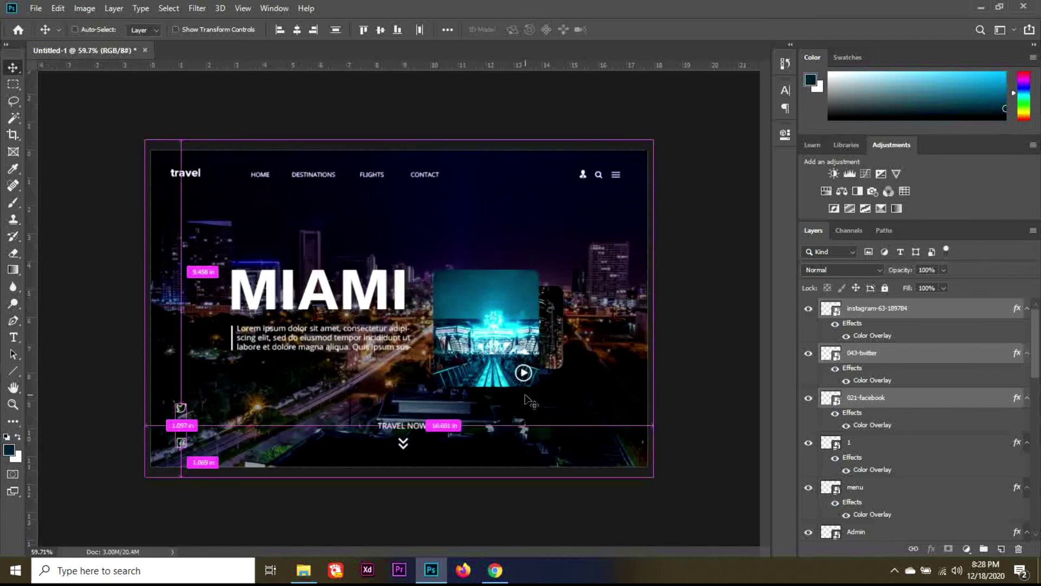